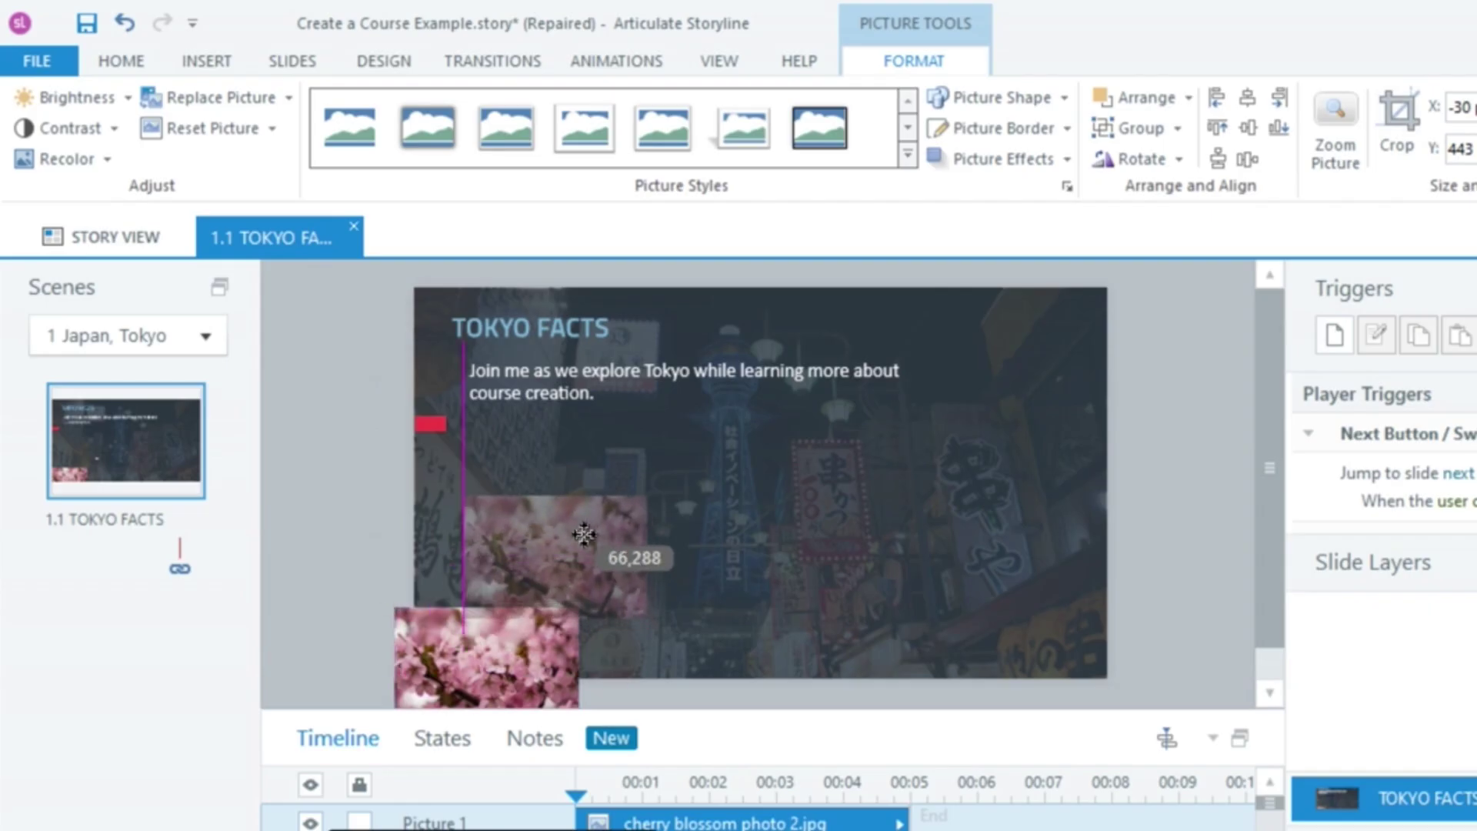
Reposition the cherry blossom picture on the TOKYO FACTS slide and the standing woman character on the "What shall Jodie do next?" slide.
drag(577, 528, 792, 523)
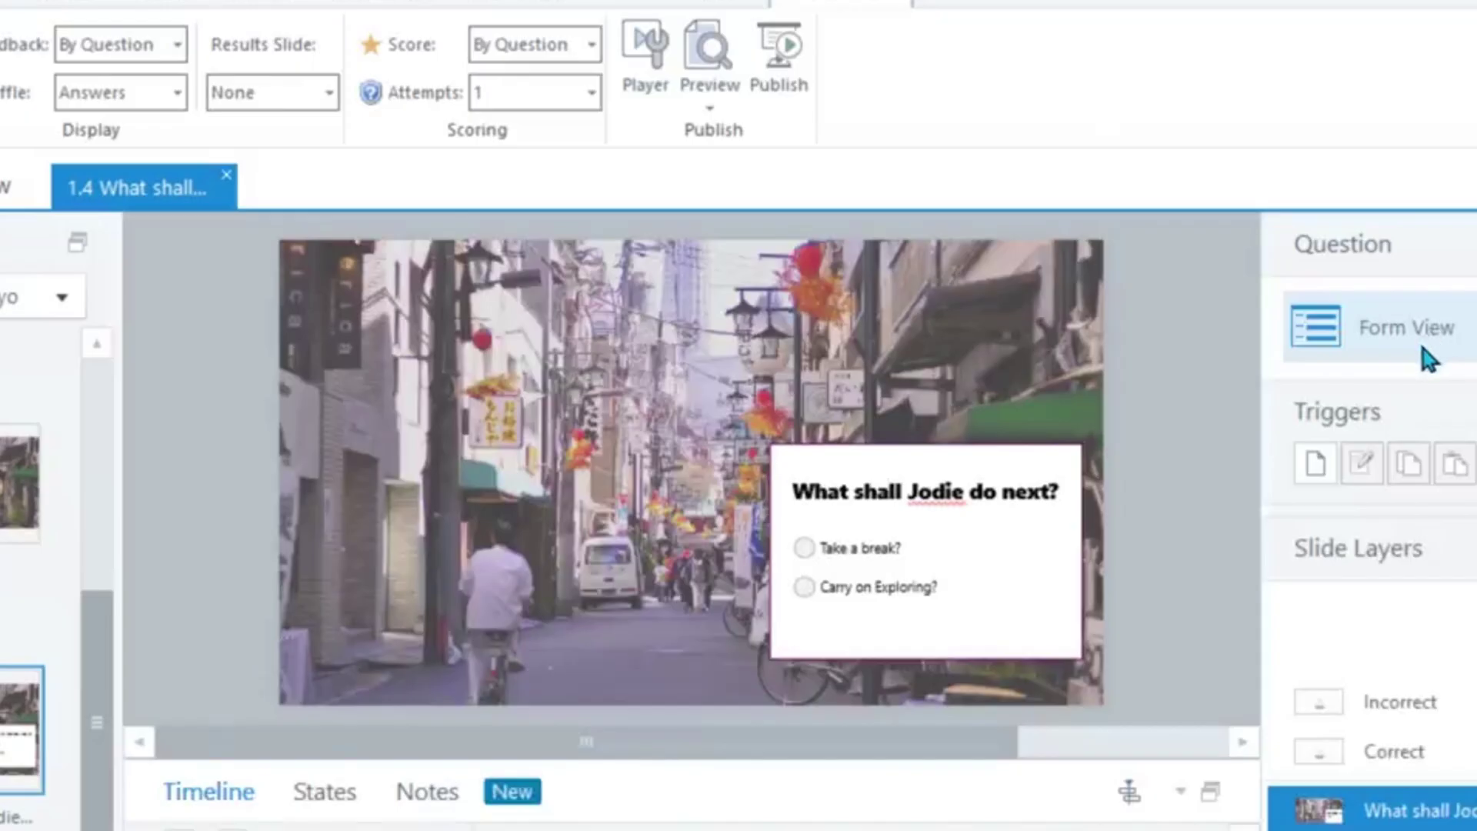
click(1419, 342)
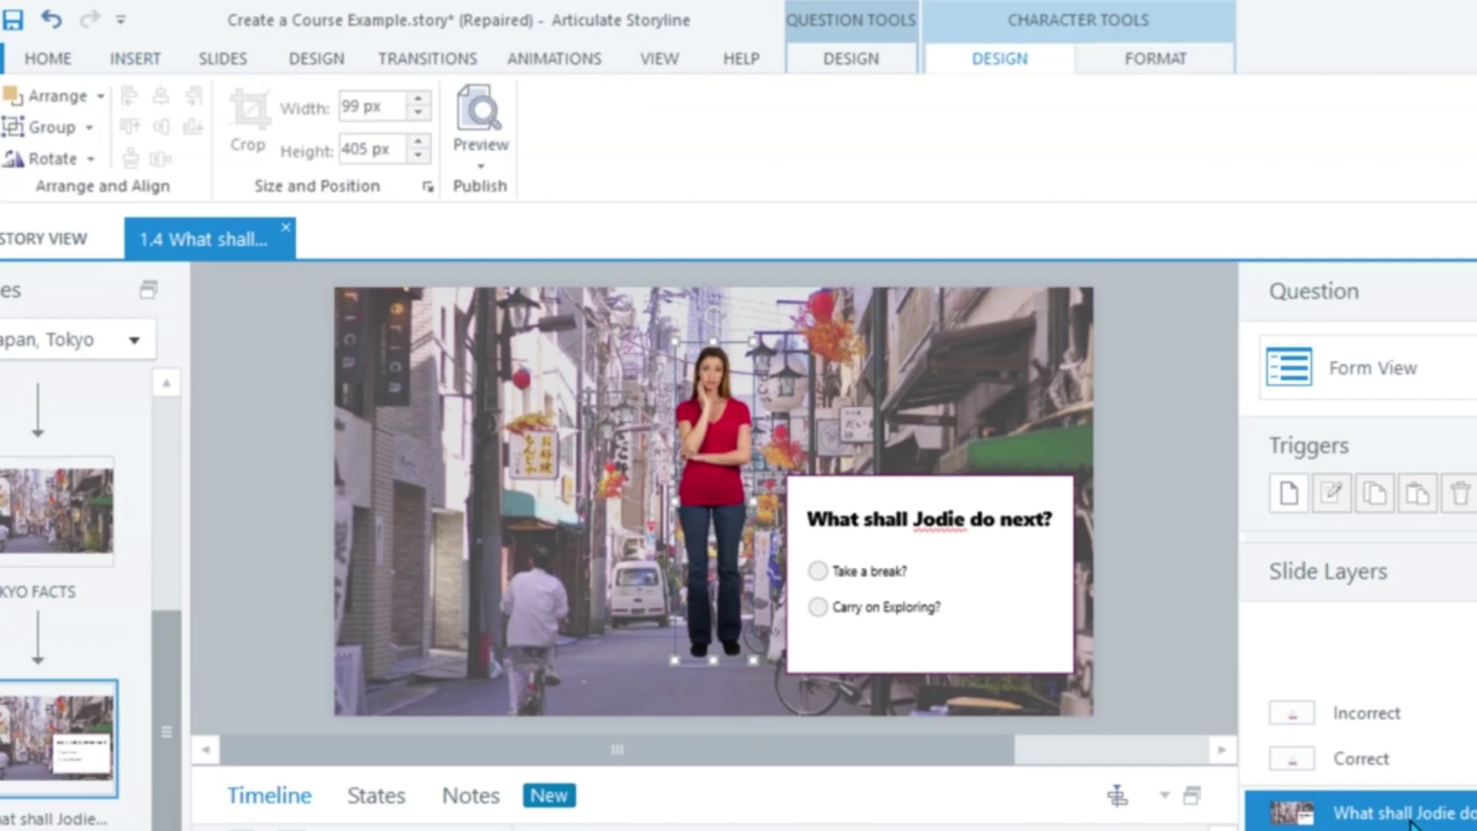
drag(750, 481, 580, 370)
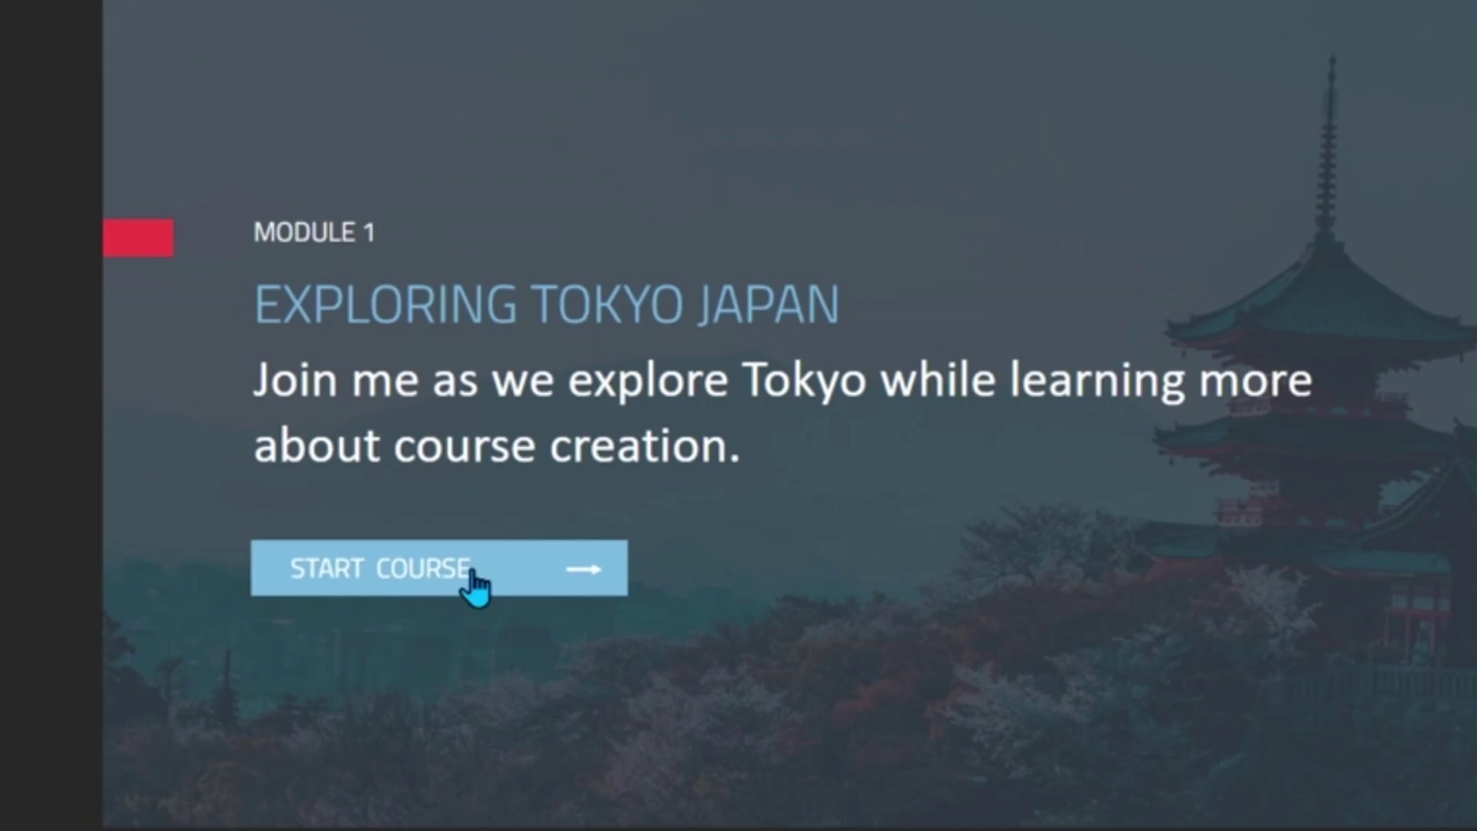
Start the previewed Exploring Tokyo Japan course and select the cherry blossom image on the facts slide.
click(475, 573)
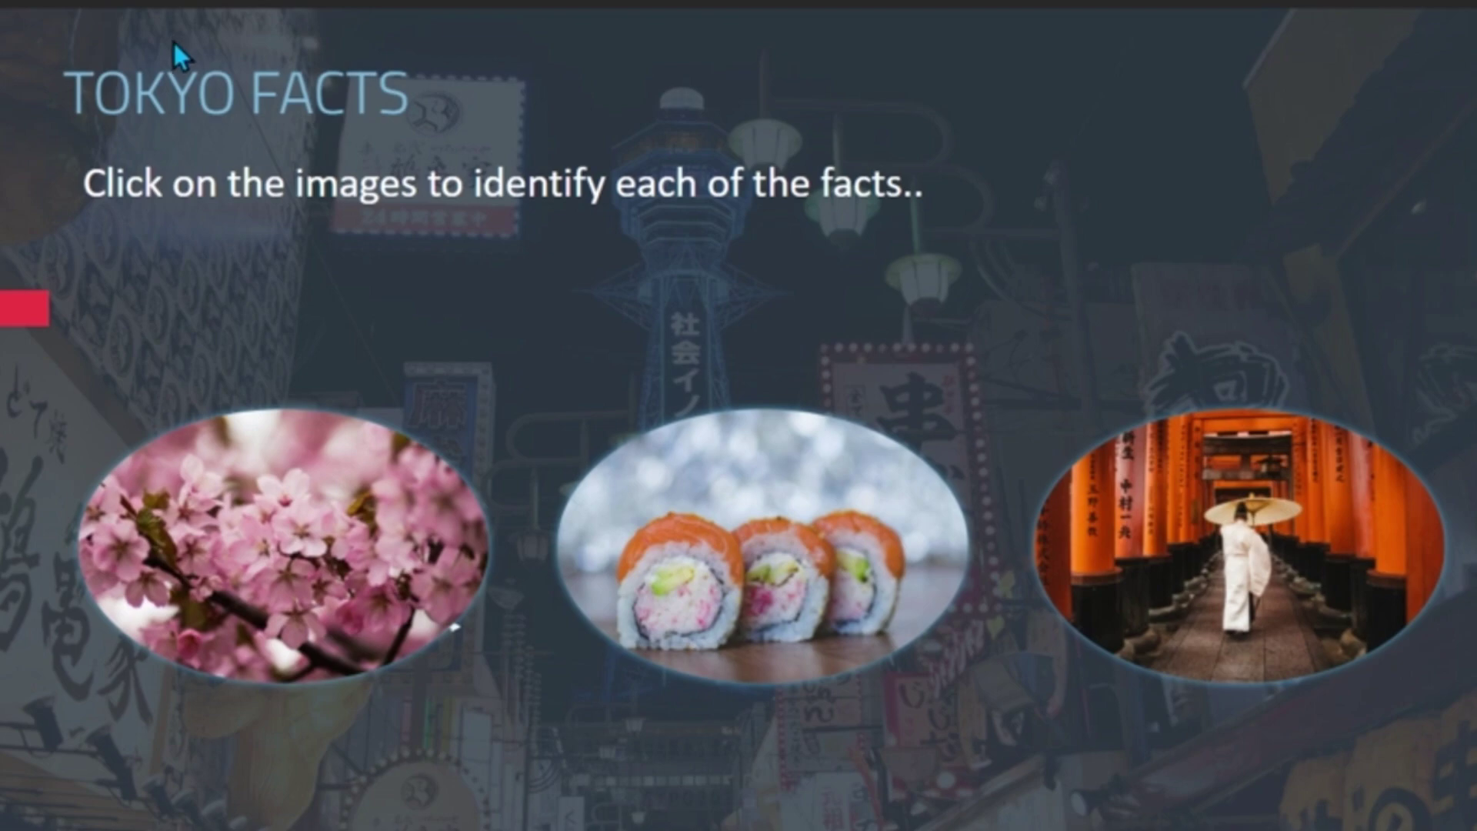
click(284, 567)
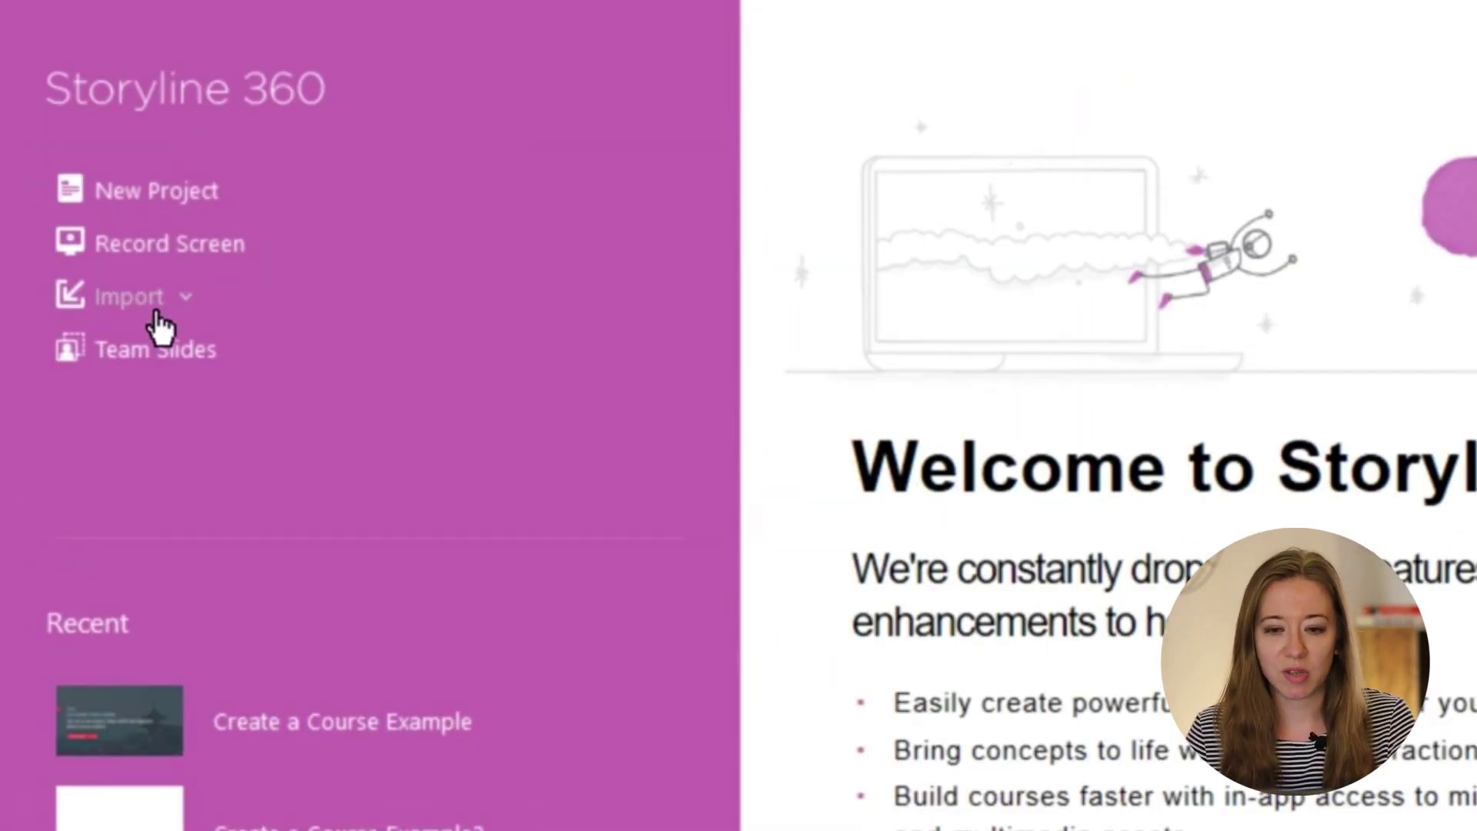
Open the recent project Create a Course Example and add a new scene beside the Japan, Tokyo scene.
click(156, 712)
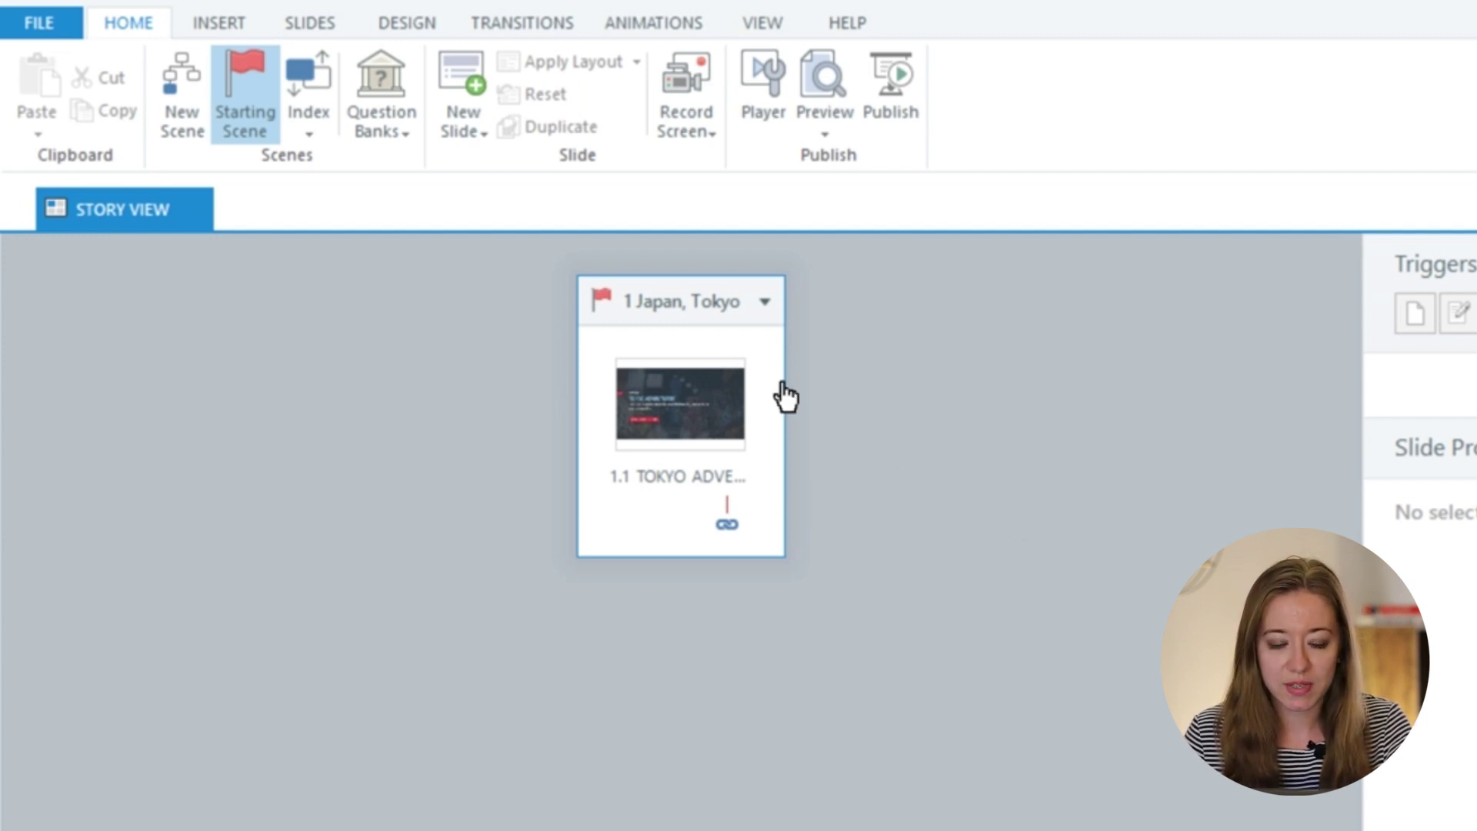
click(708, 414)
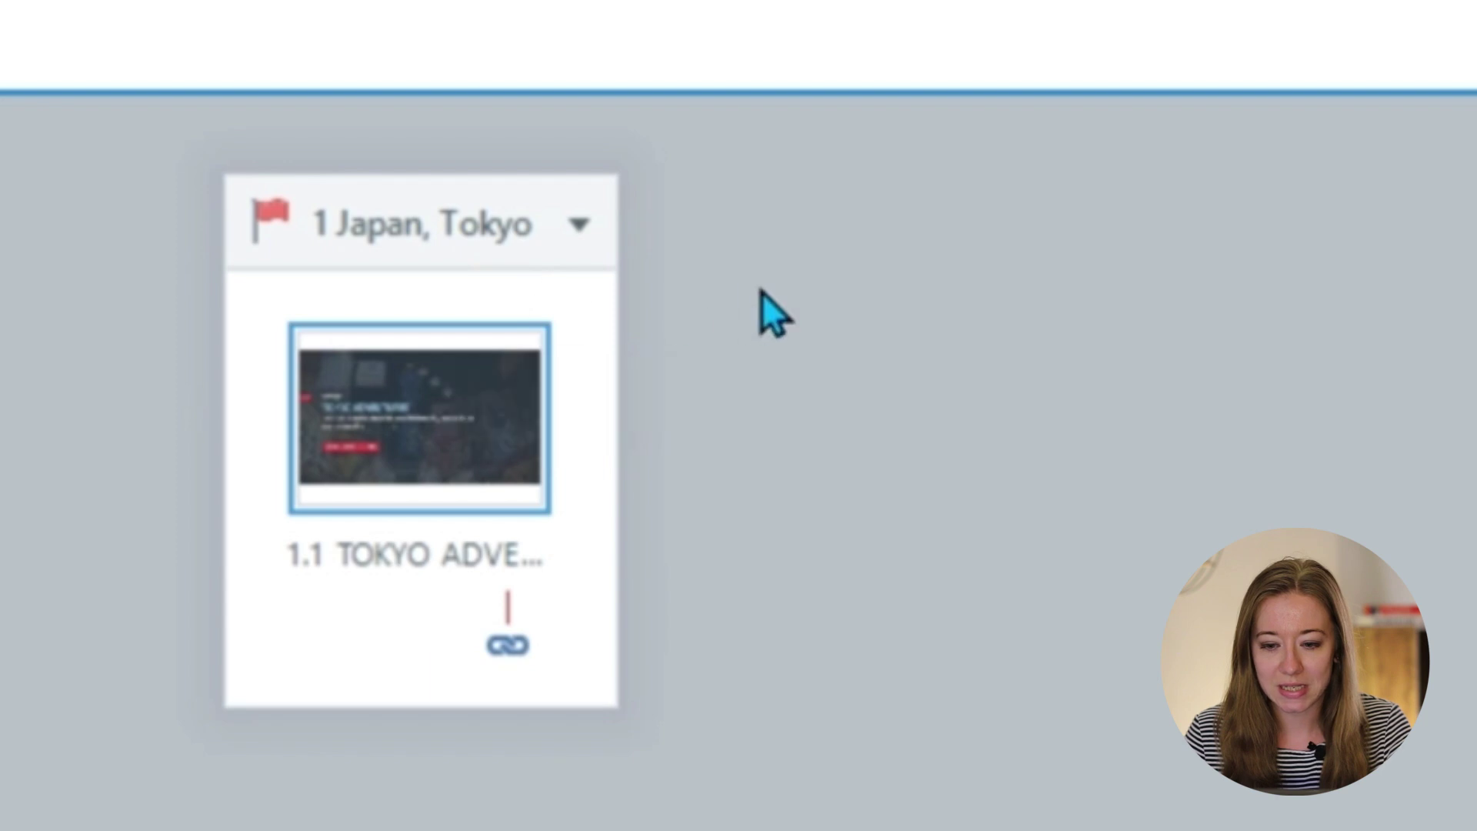
right_click(858, 336)
click(958, 384)
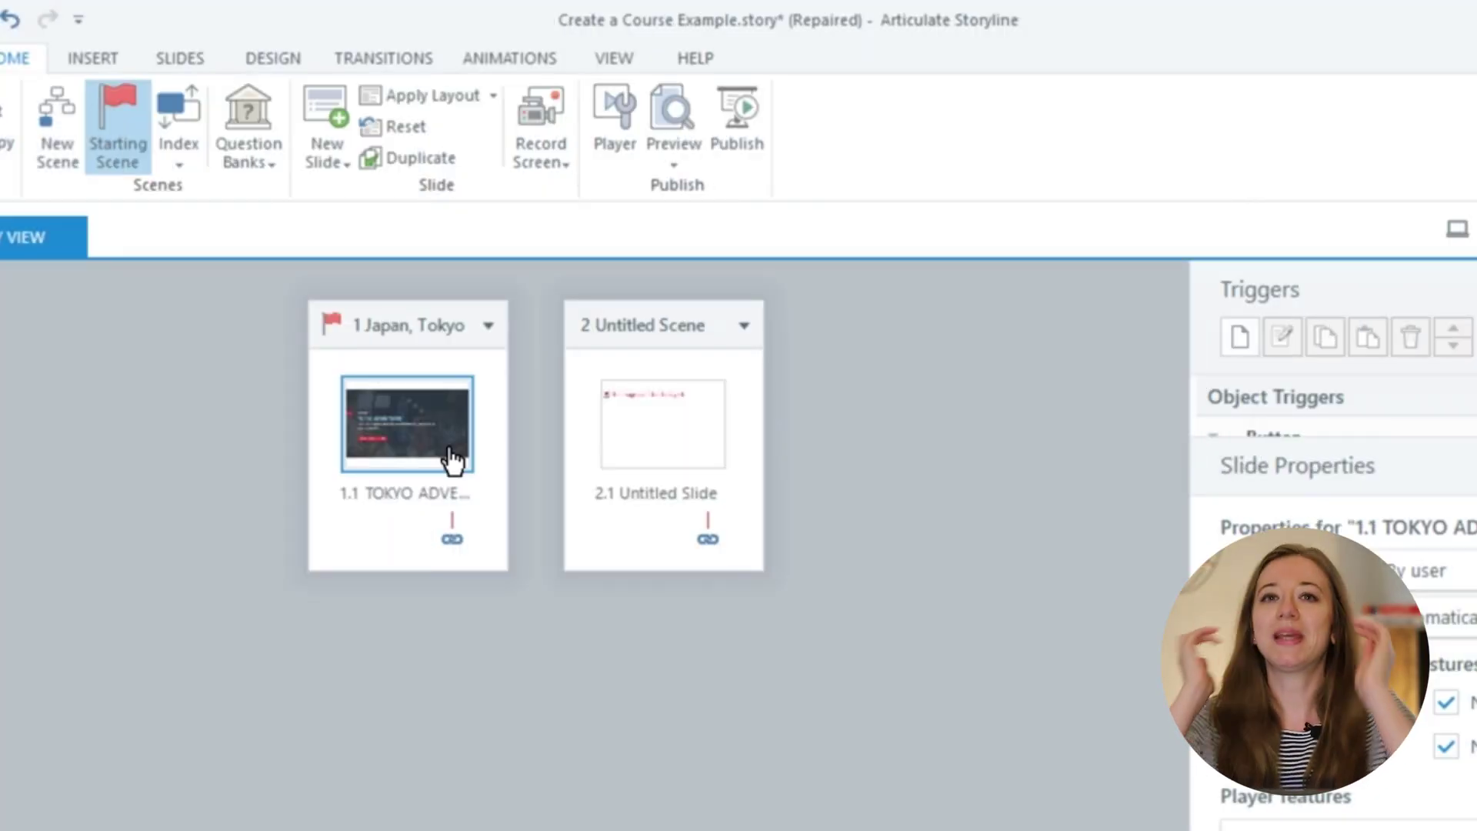
Open slide 1.1 TOKYO ADVENTURES for editing and try to duplicate it.
double_click(446, 488)
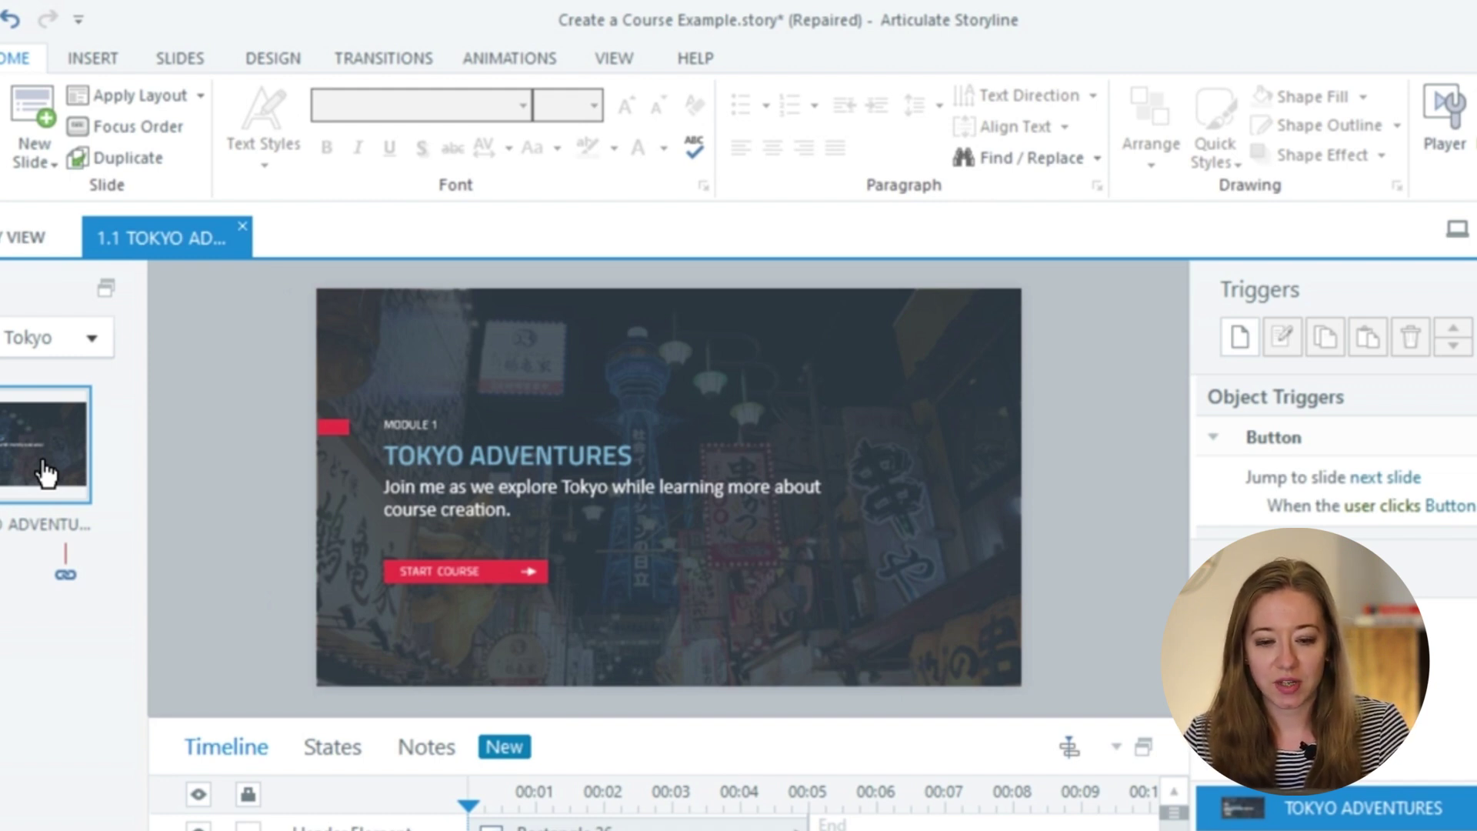
key(ctrl+d)
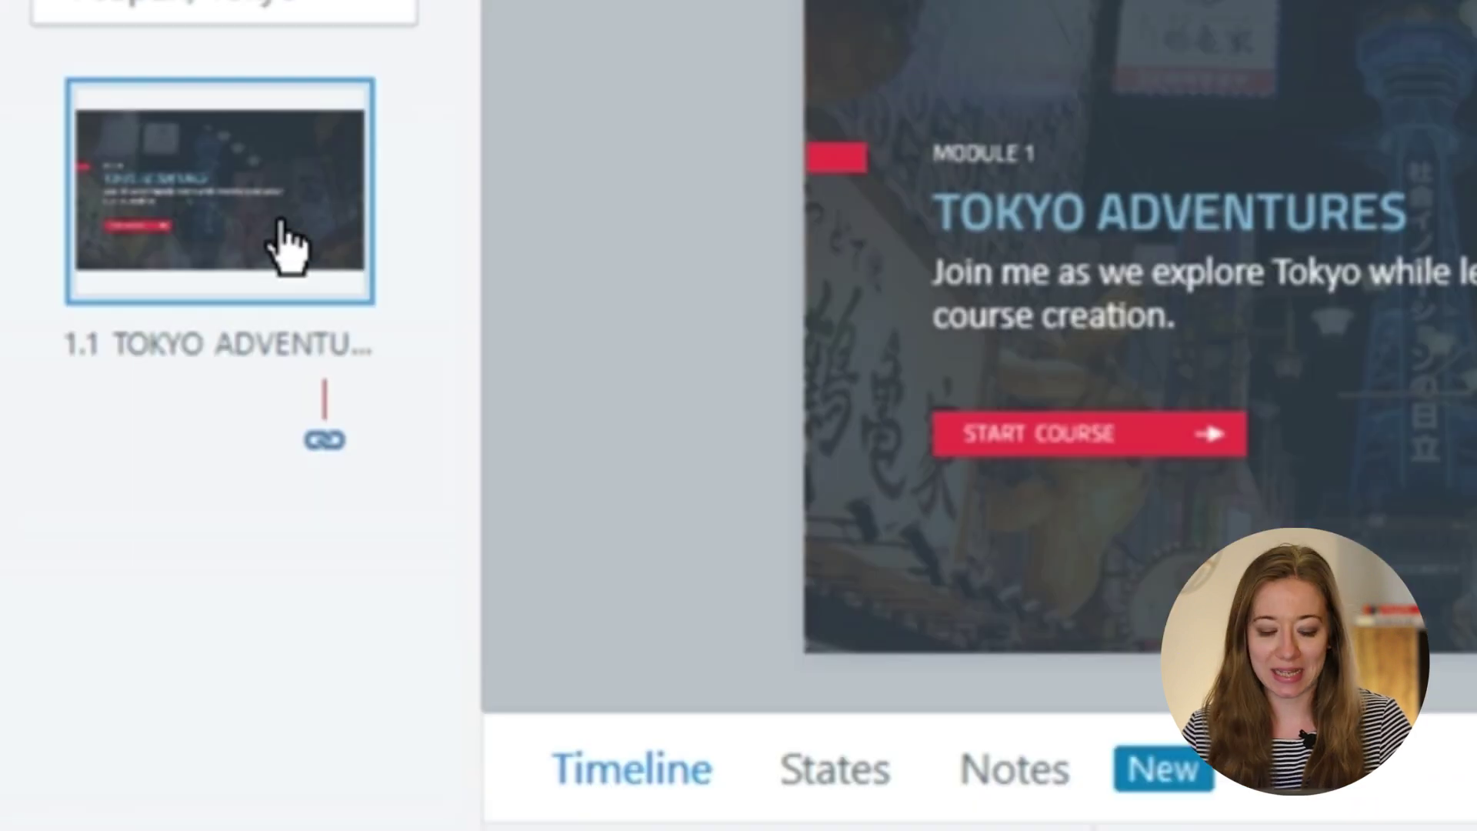
key(ctrl+d)
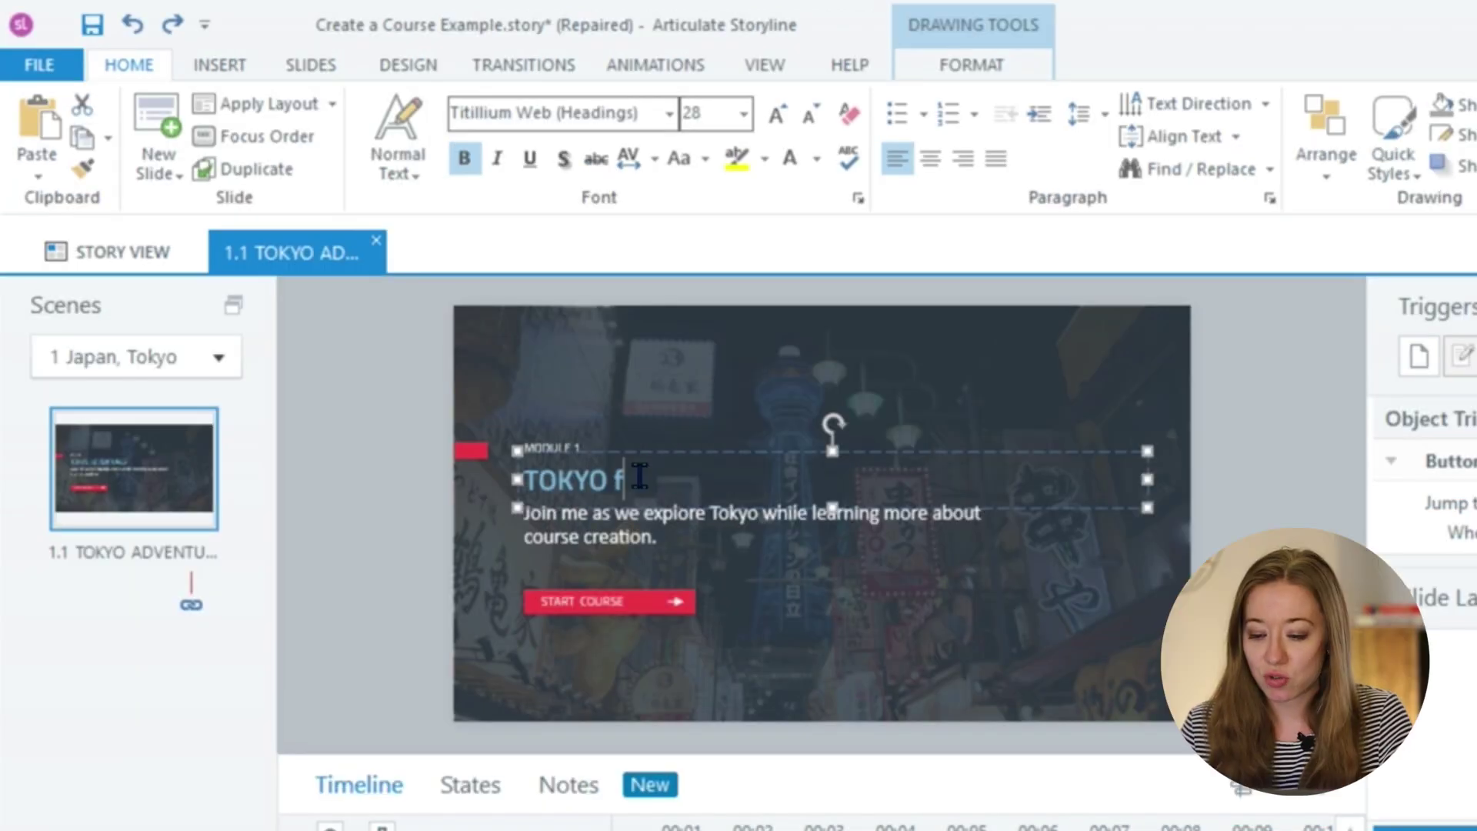
Change the slide's title text to TOKYO FACTS.
text(a)
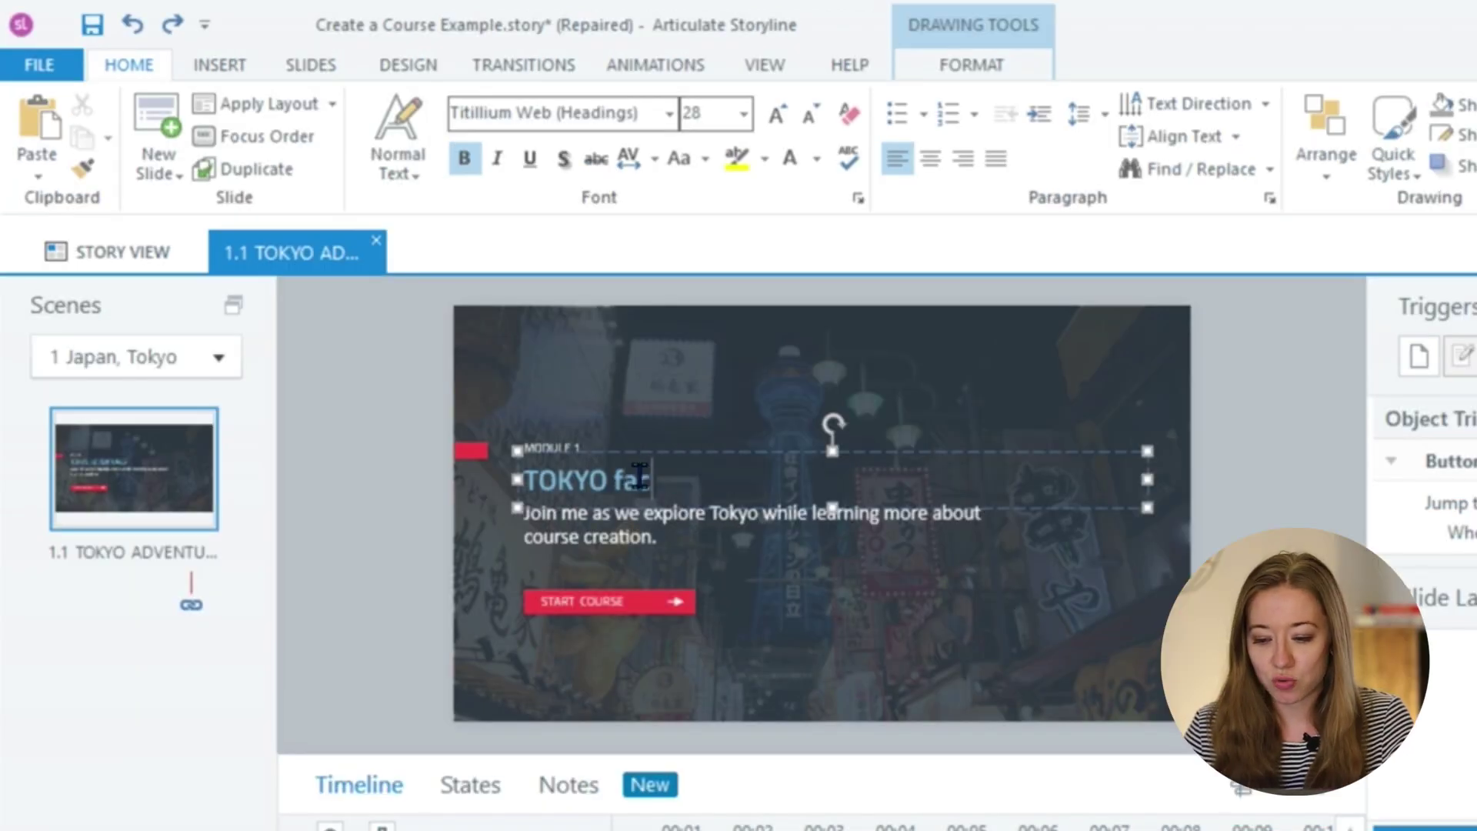
key(BackSpace)
key(BackSpace)
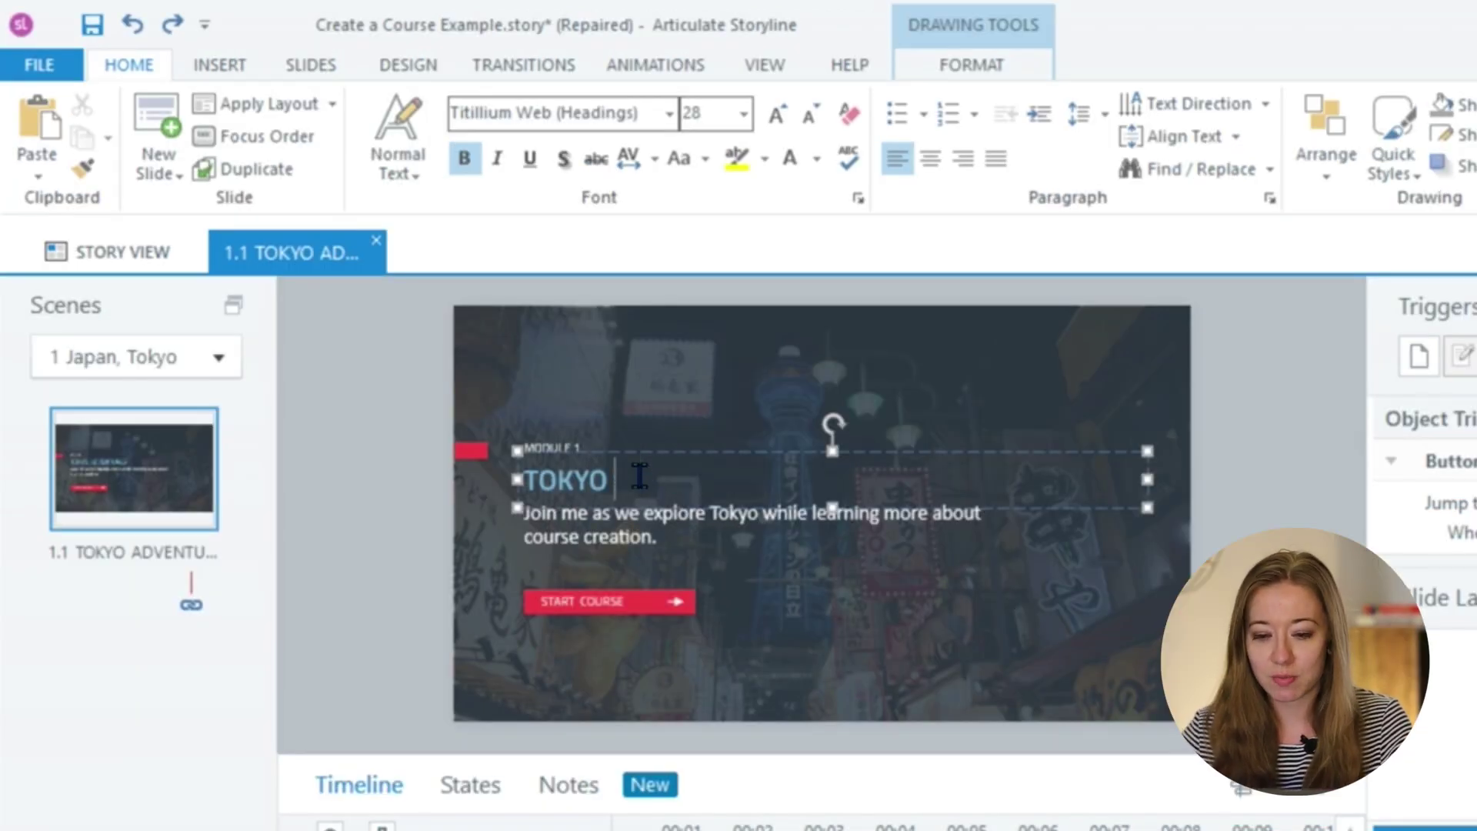
text(FACTS)
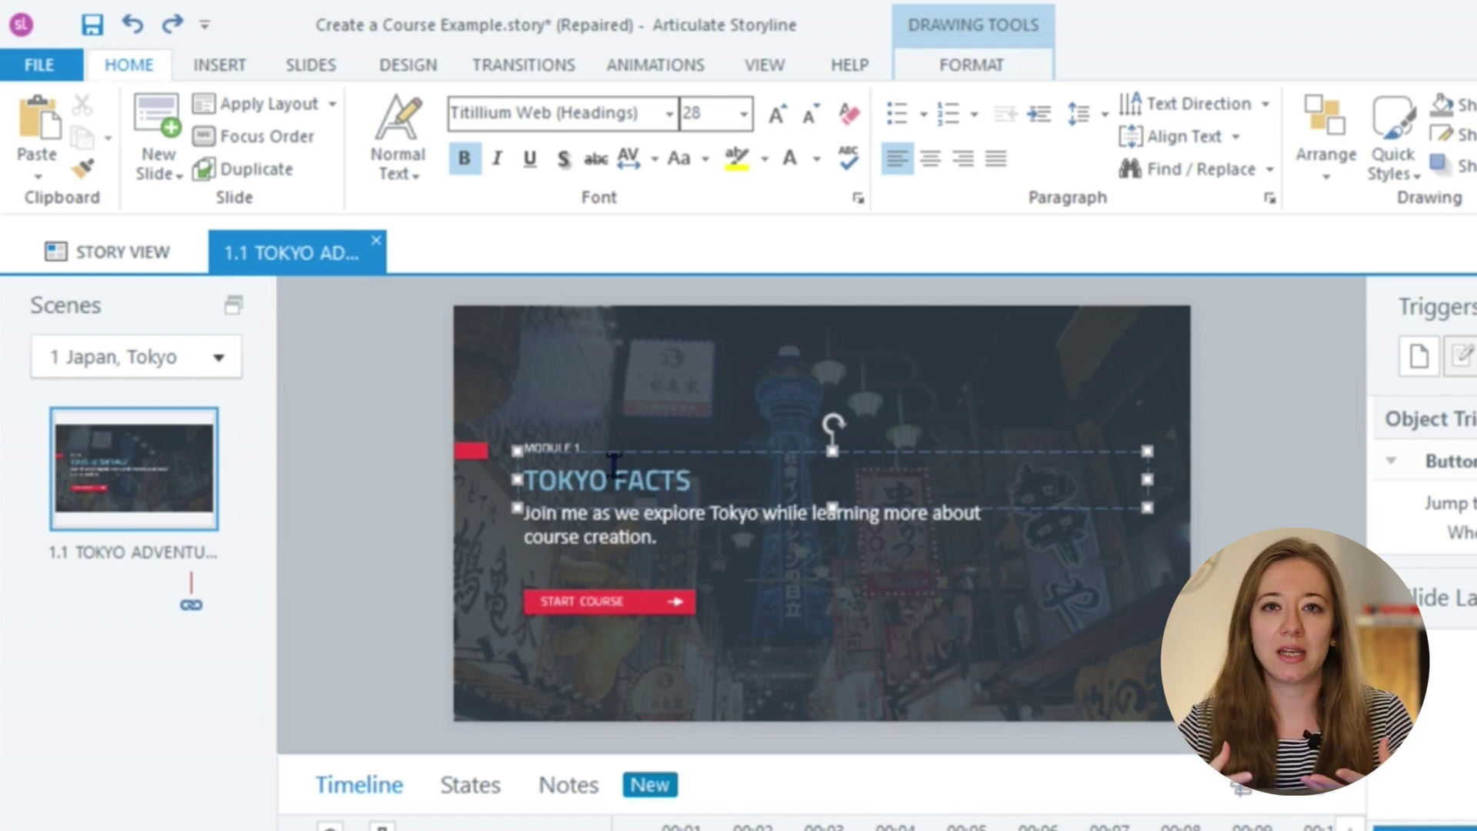
click(428, 395)
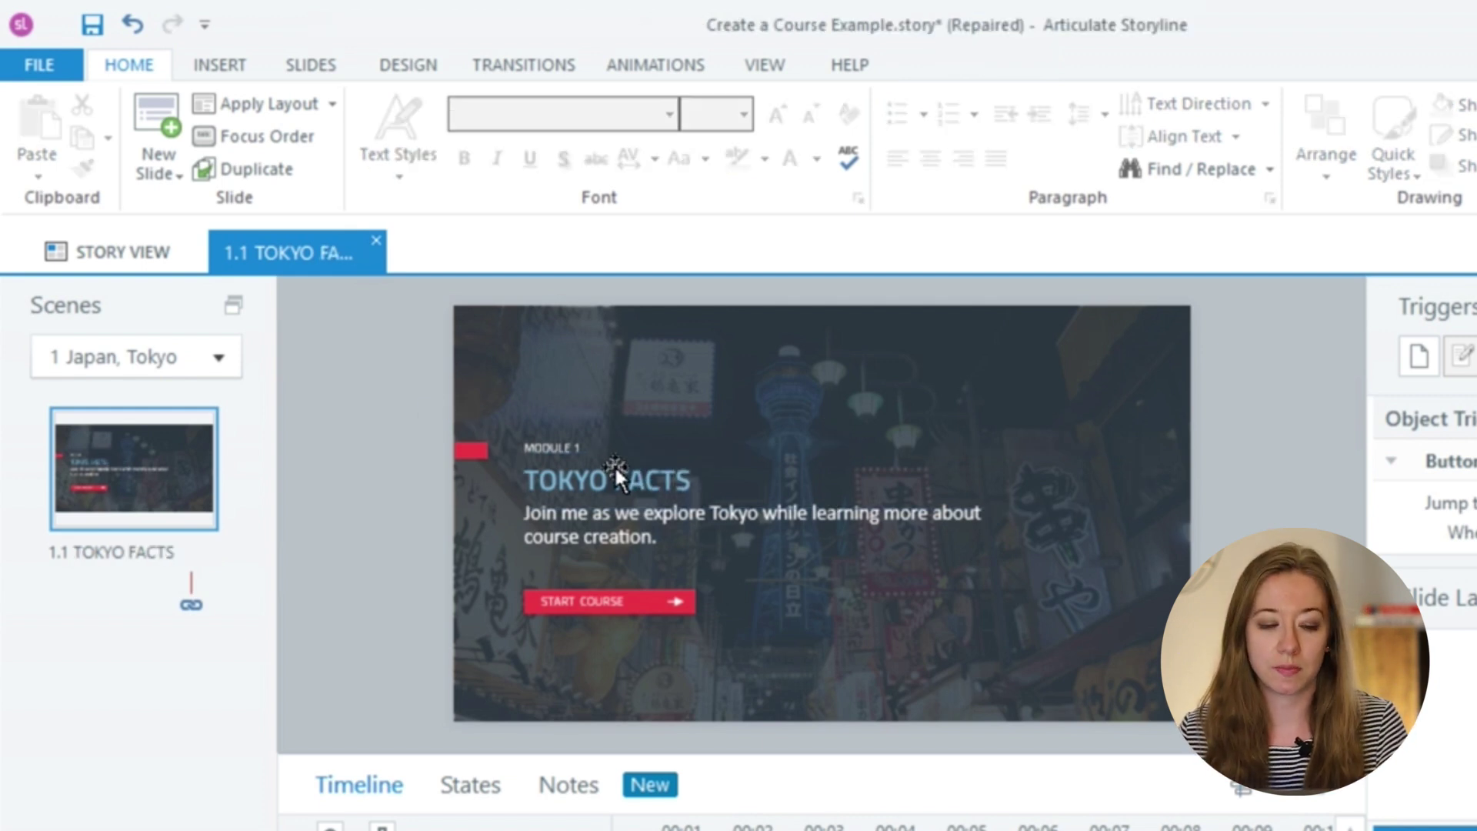
Move the TOKYO FACTS title up to the top of the slide.
click(648, 463)
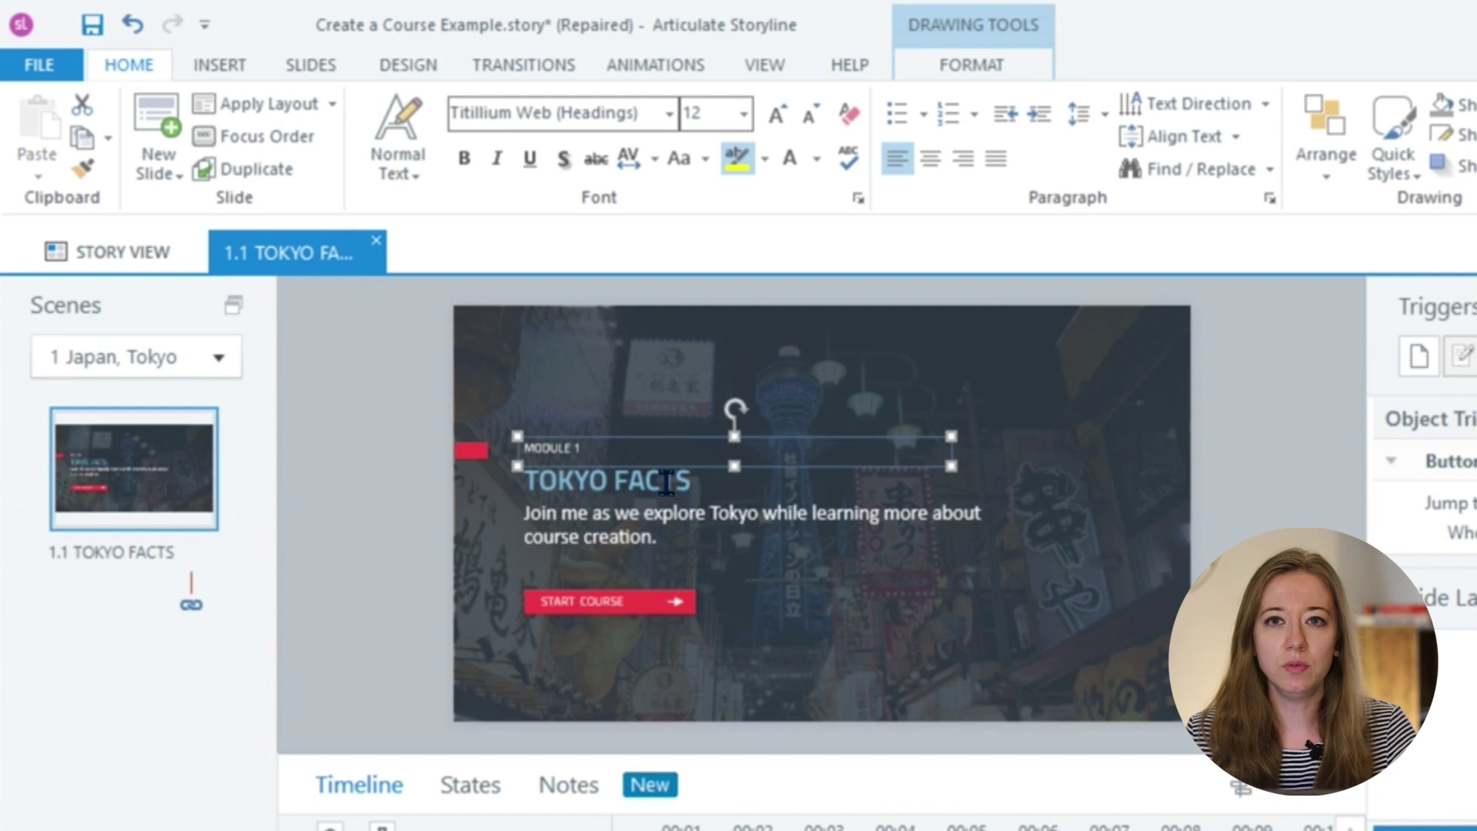
click(662, 480)
drag(671, 450, 647, 320)
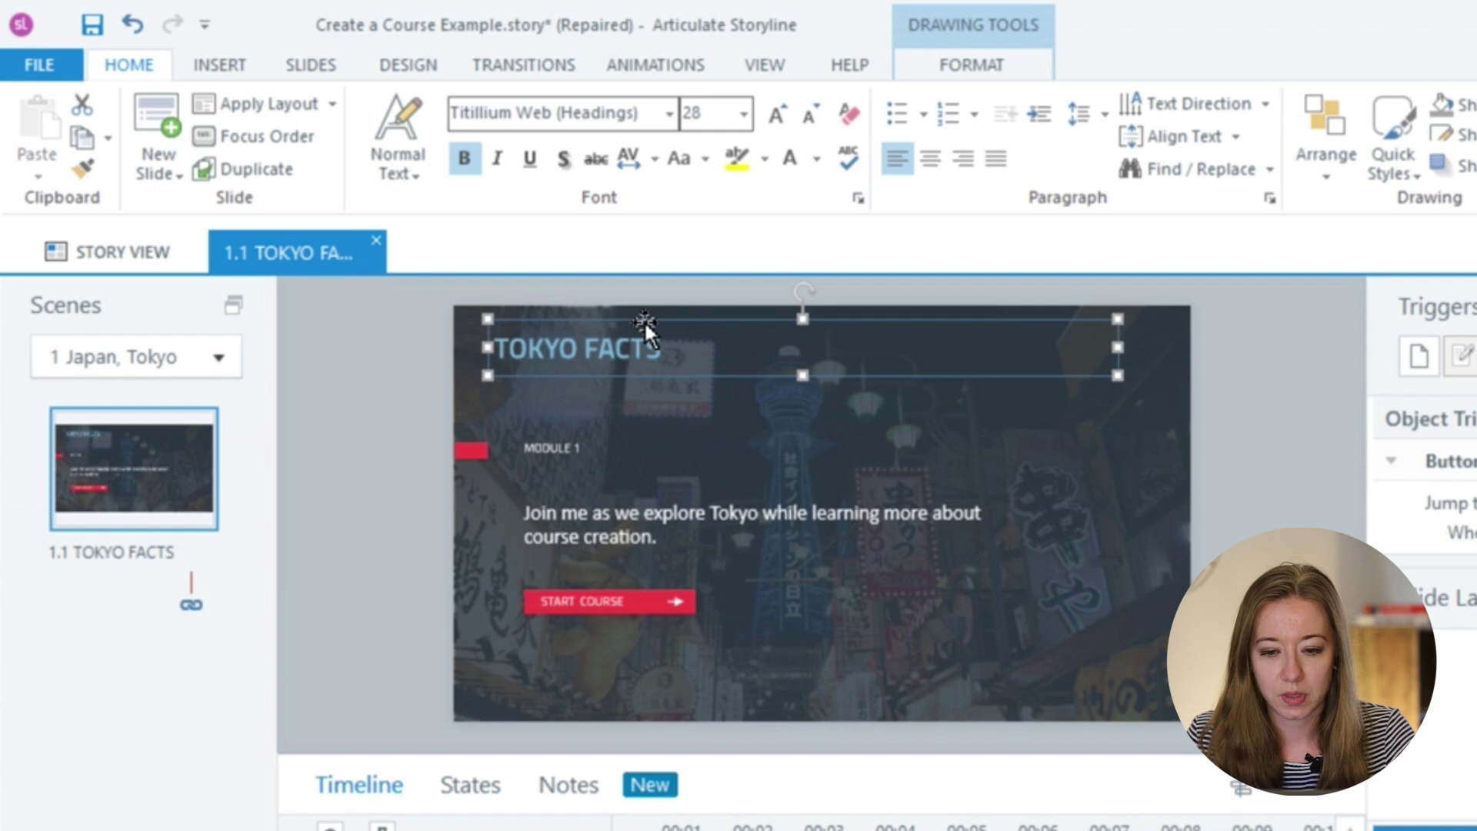
Search the Content Library 360 photos for "japan".
click(220, 65)
click(348, 146)
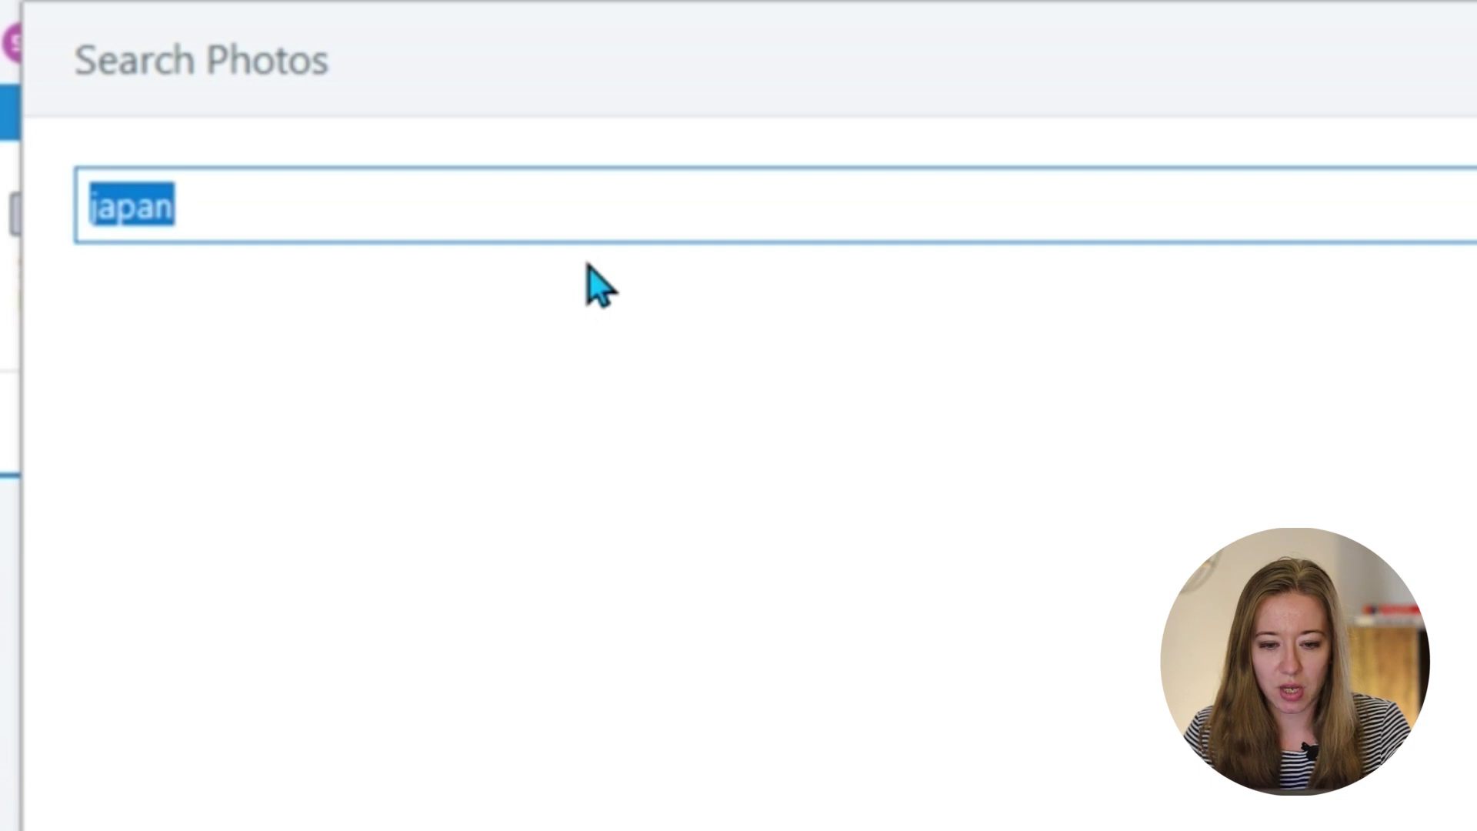
key(Return)
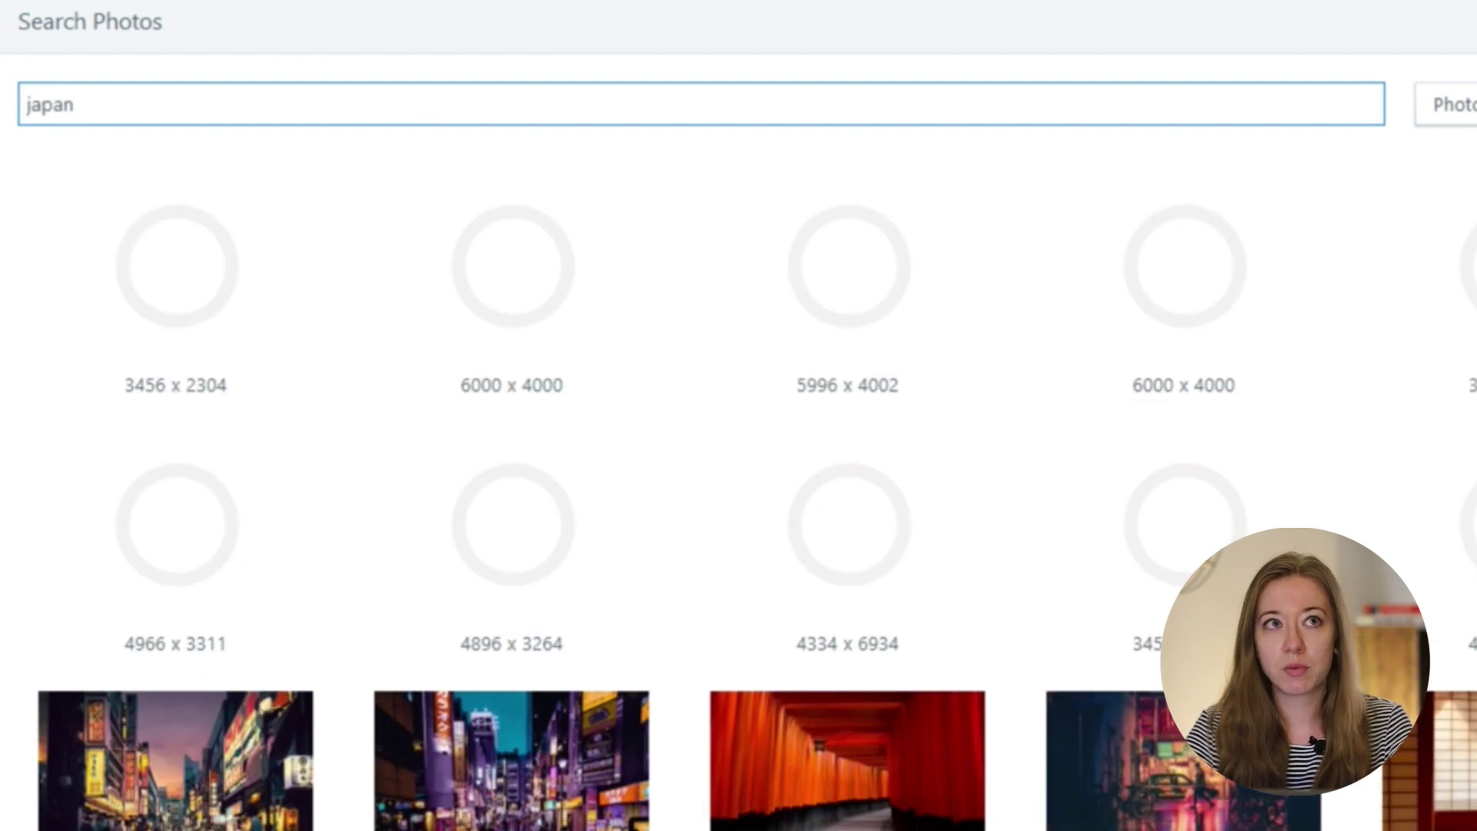
Search the photos for "cherry blossom" and insert the 3888 x 2592 pink blossom photo on the slide.
key(BackSpace)
key(BackSpace)
key(BackSpace)
key(BackSpace)
key(BackSpace)
text(cherry)
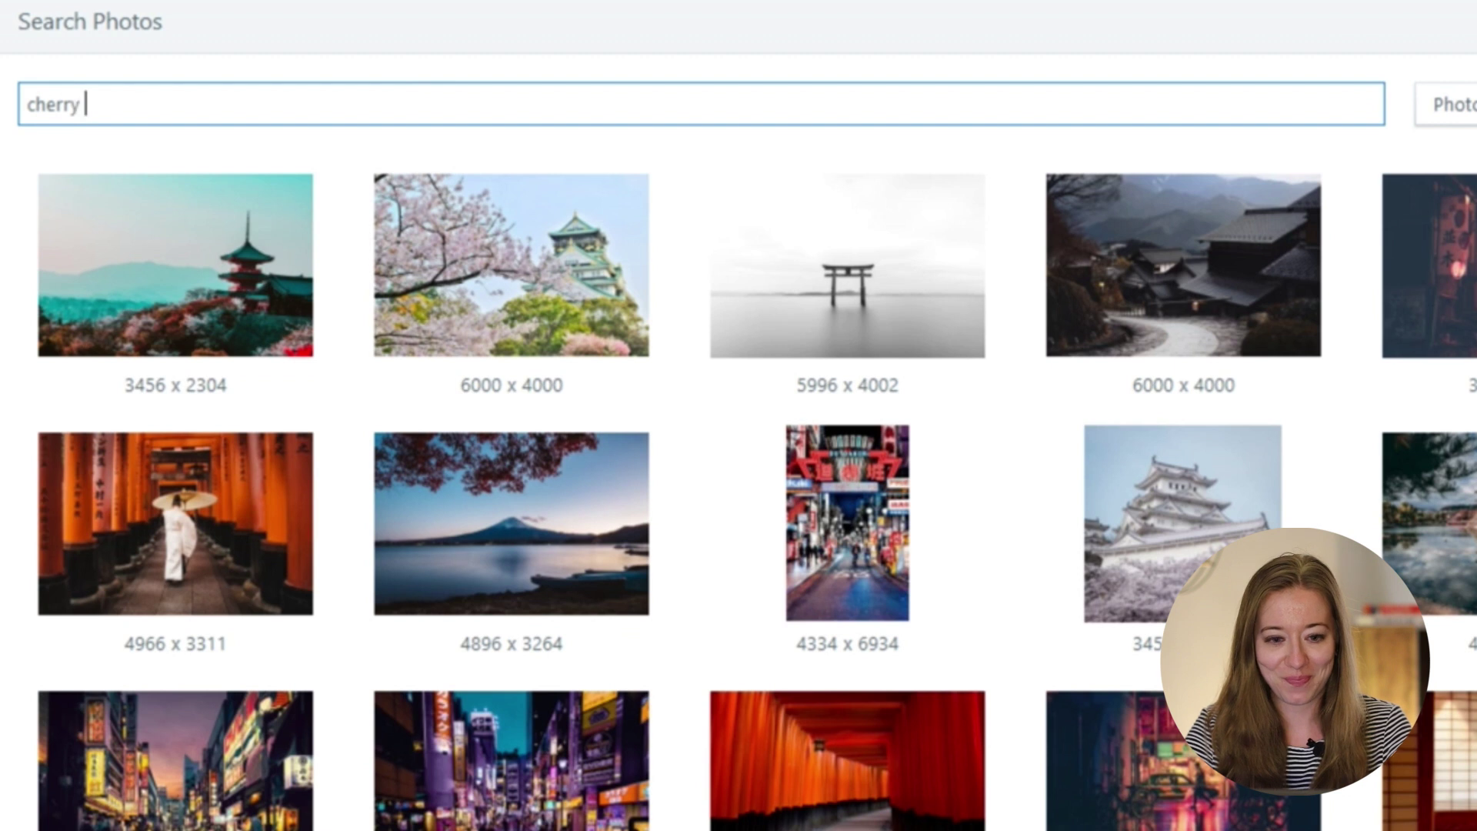
text( blossom)
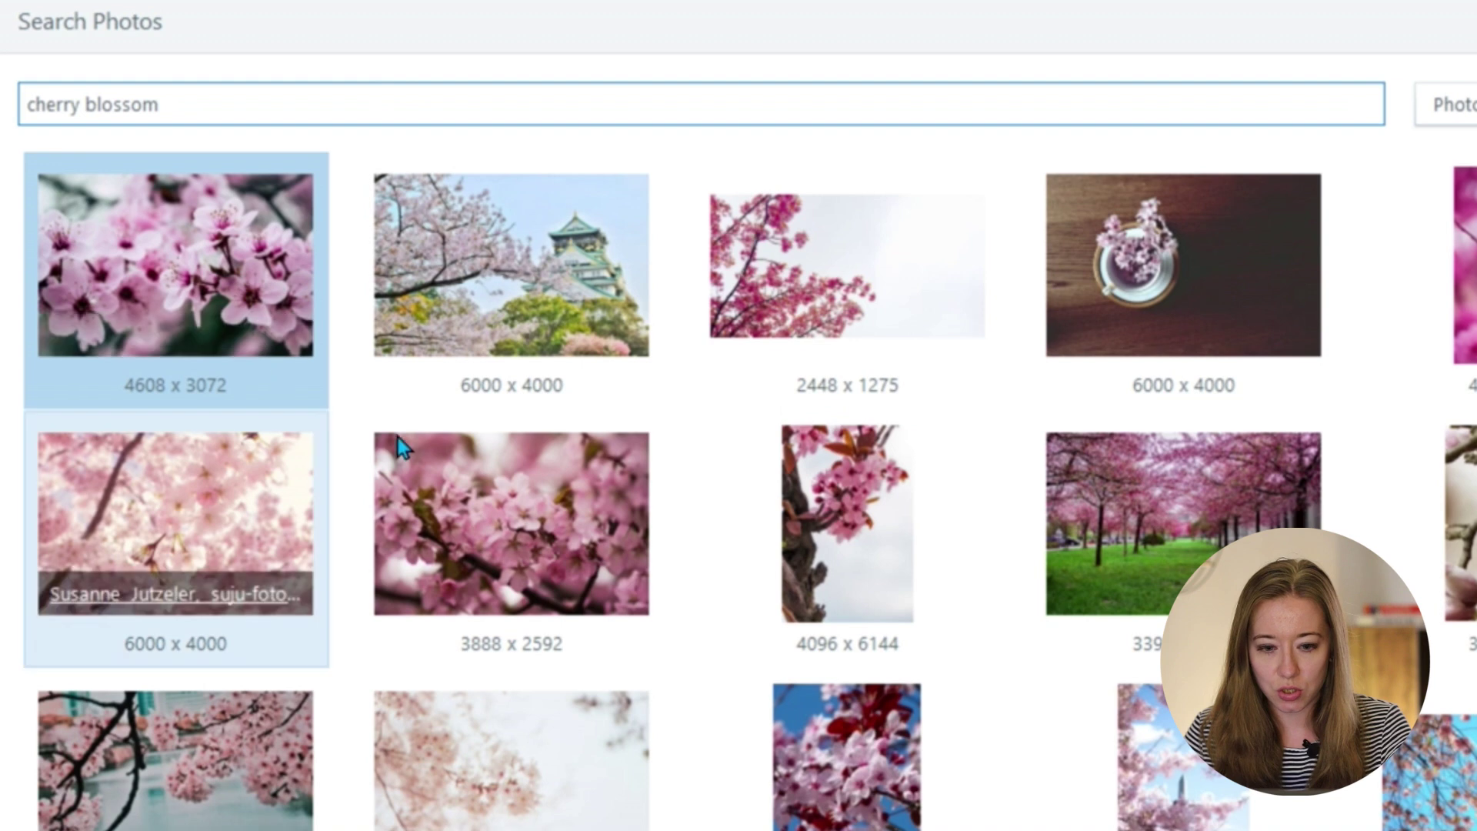
click(573, 496)
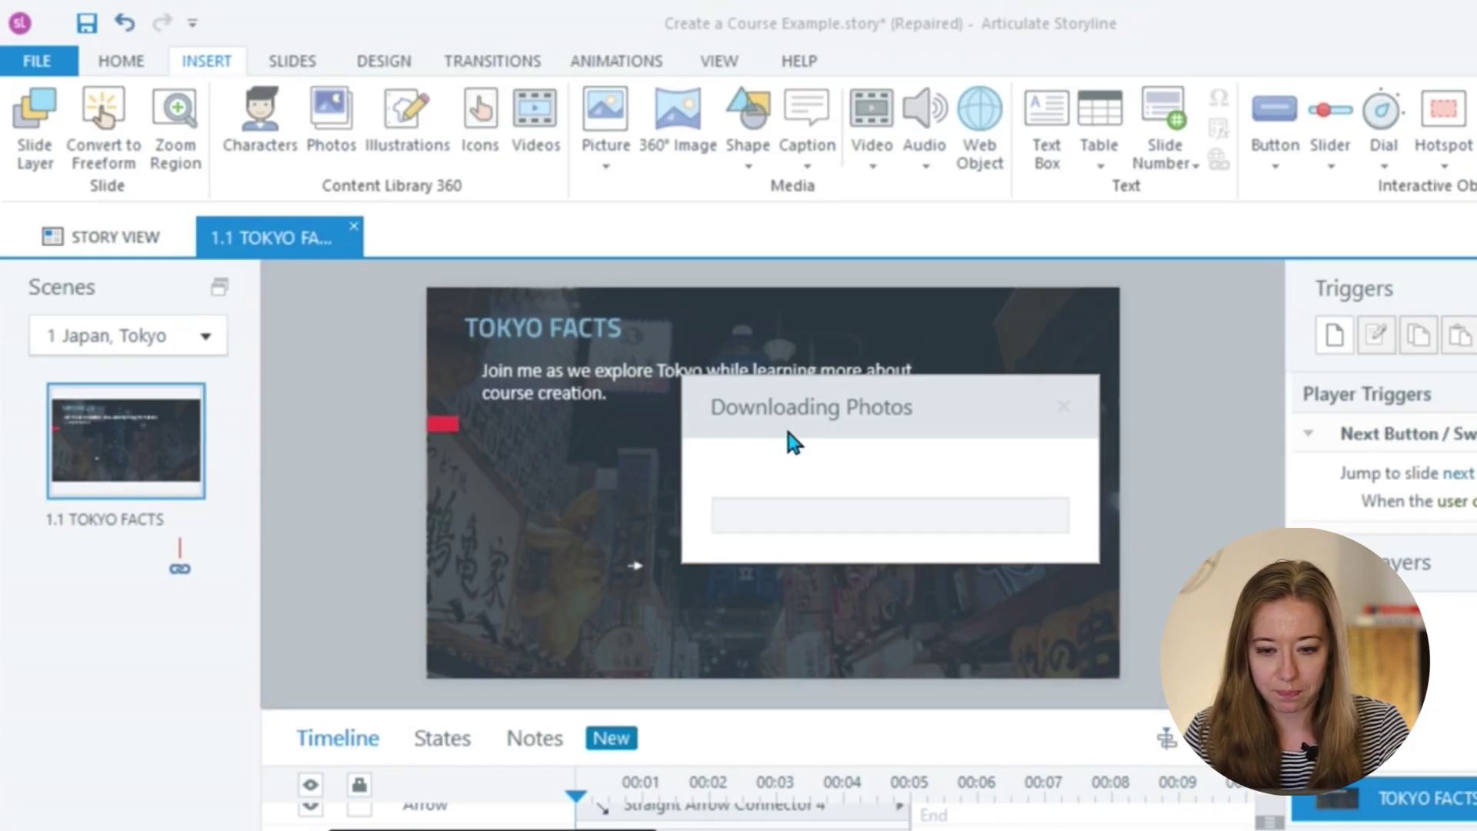
Place the cherry blossom picture below the intro text on the slide's left side and change its picture shape to an oval.
drag(1055, 300, 611, 541)
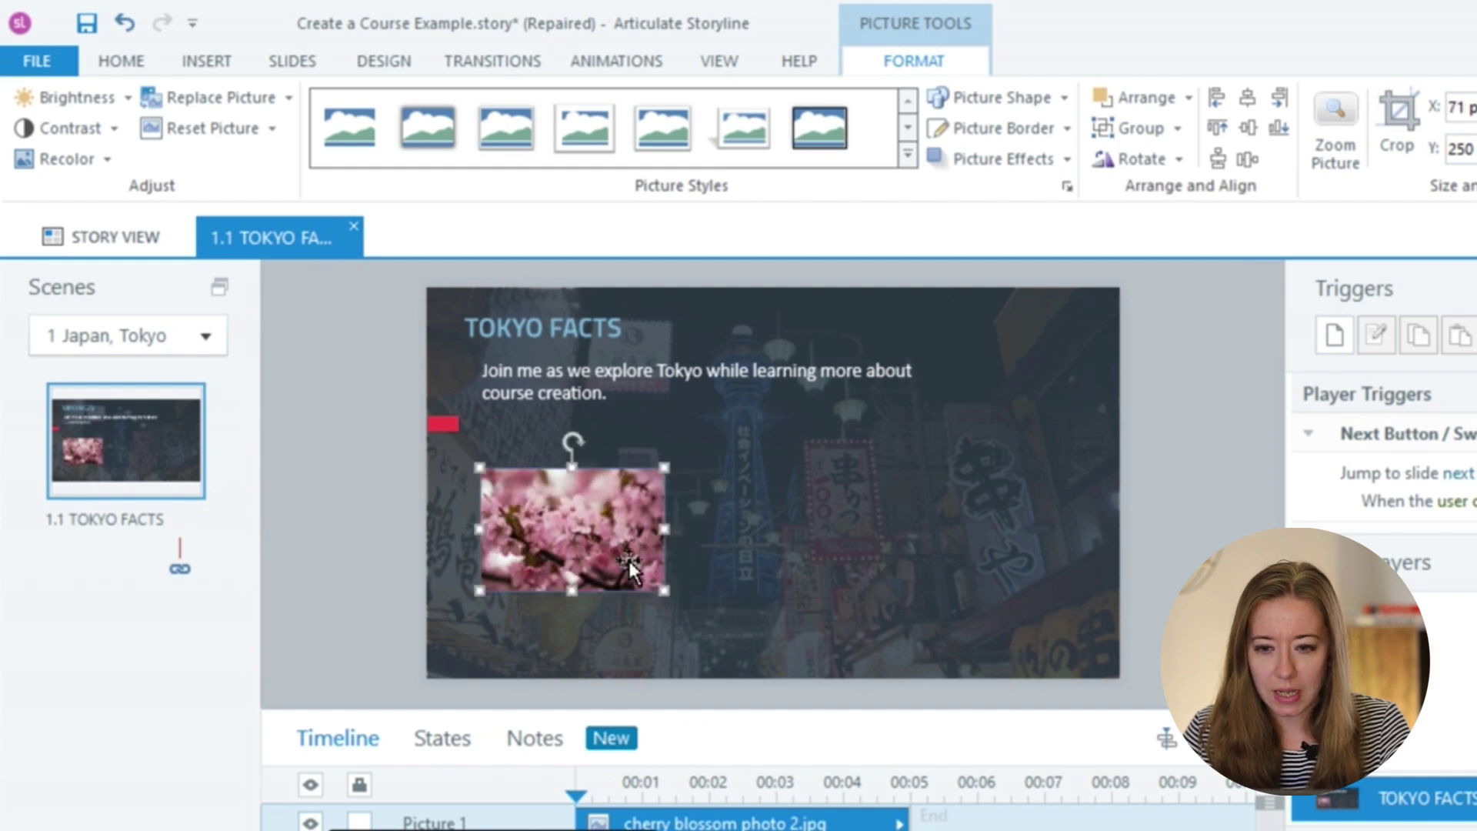
click(1064, 98)
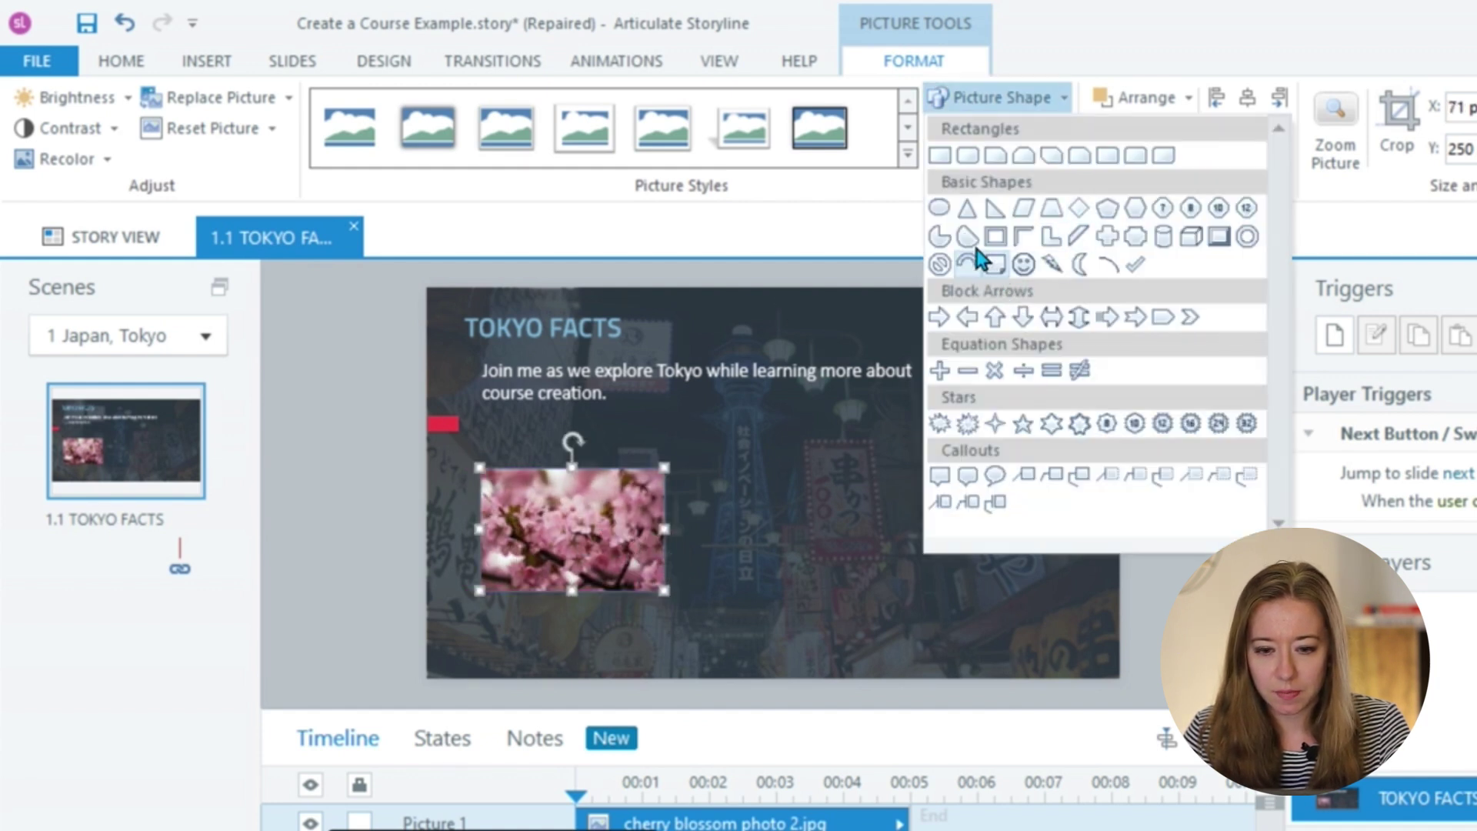
click(939, 207)
Add two copies of the oval cherry blossom picture and arrange all three in an even row.
drag(595, 530, 995, 511)
click(1171, 440)
click(1027, 555)
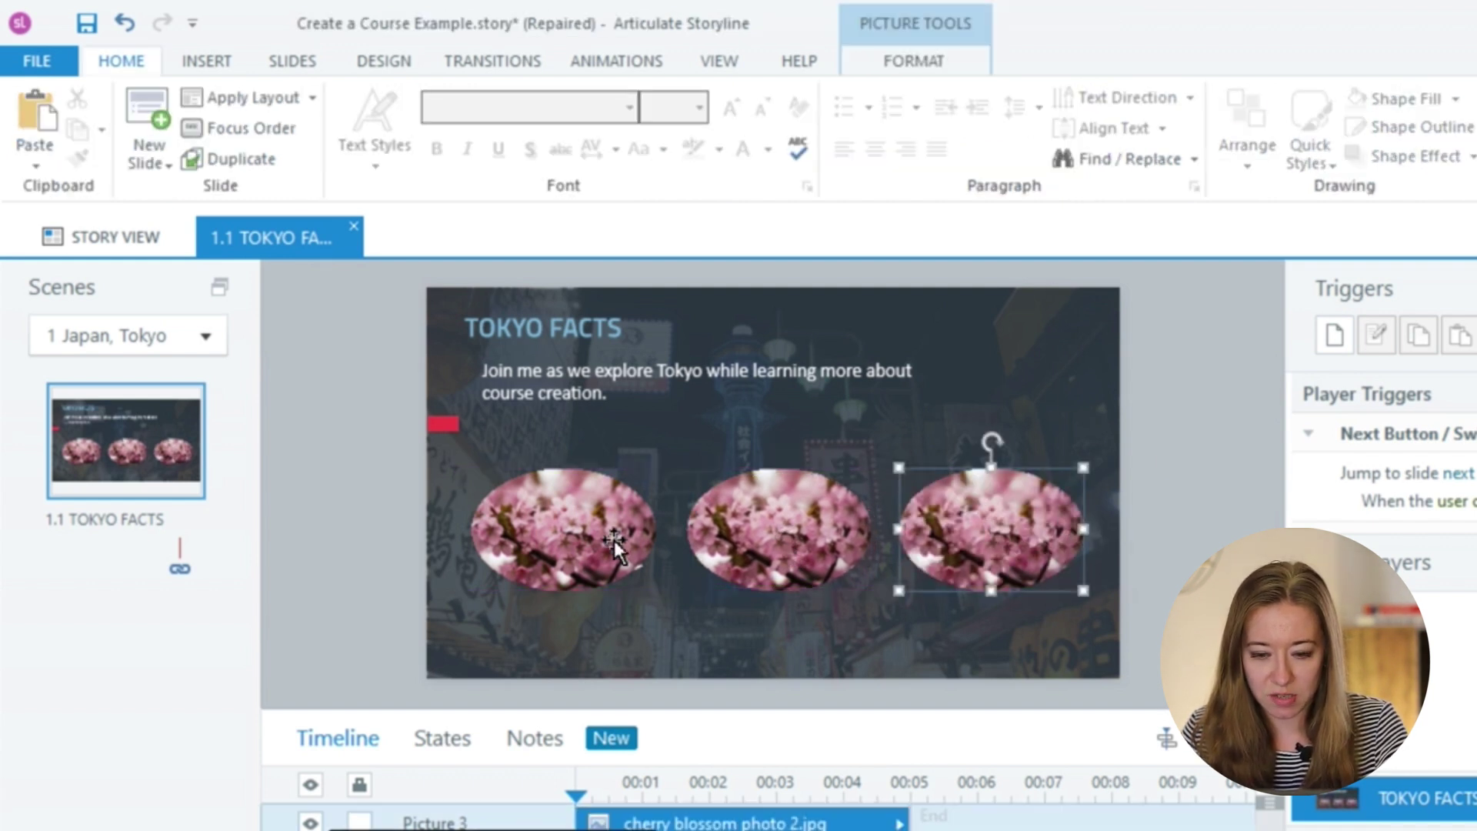
Replace the middle oval picture with the 5149 x 3433 Content Library 360 photo of three sushi rolls, searching for "sushi".
click(539, 524)
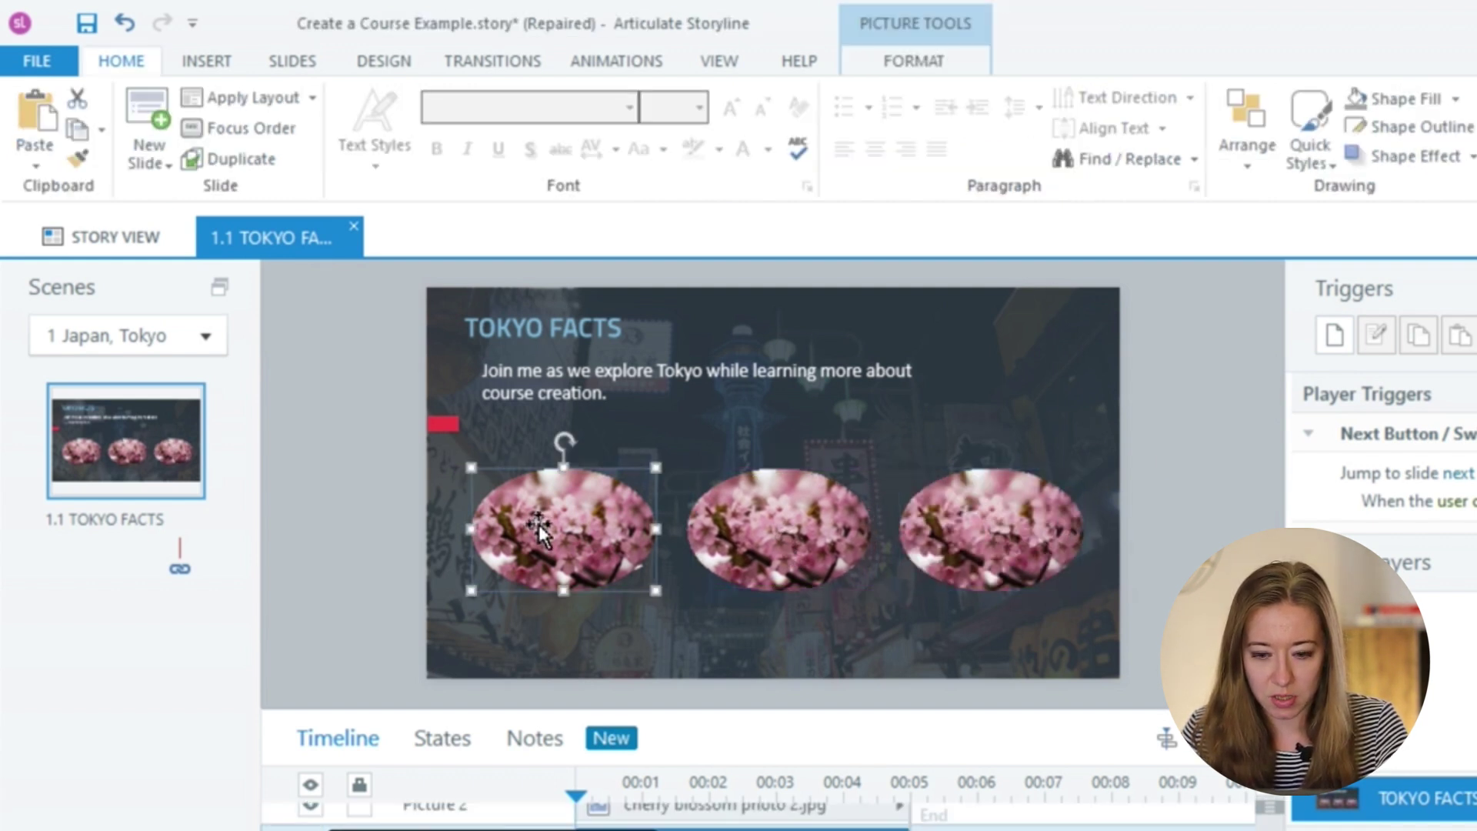
click(765, 534)
right_click(765, 532)
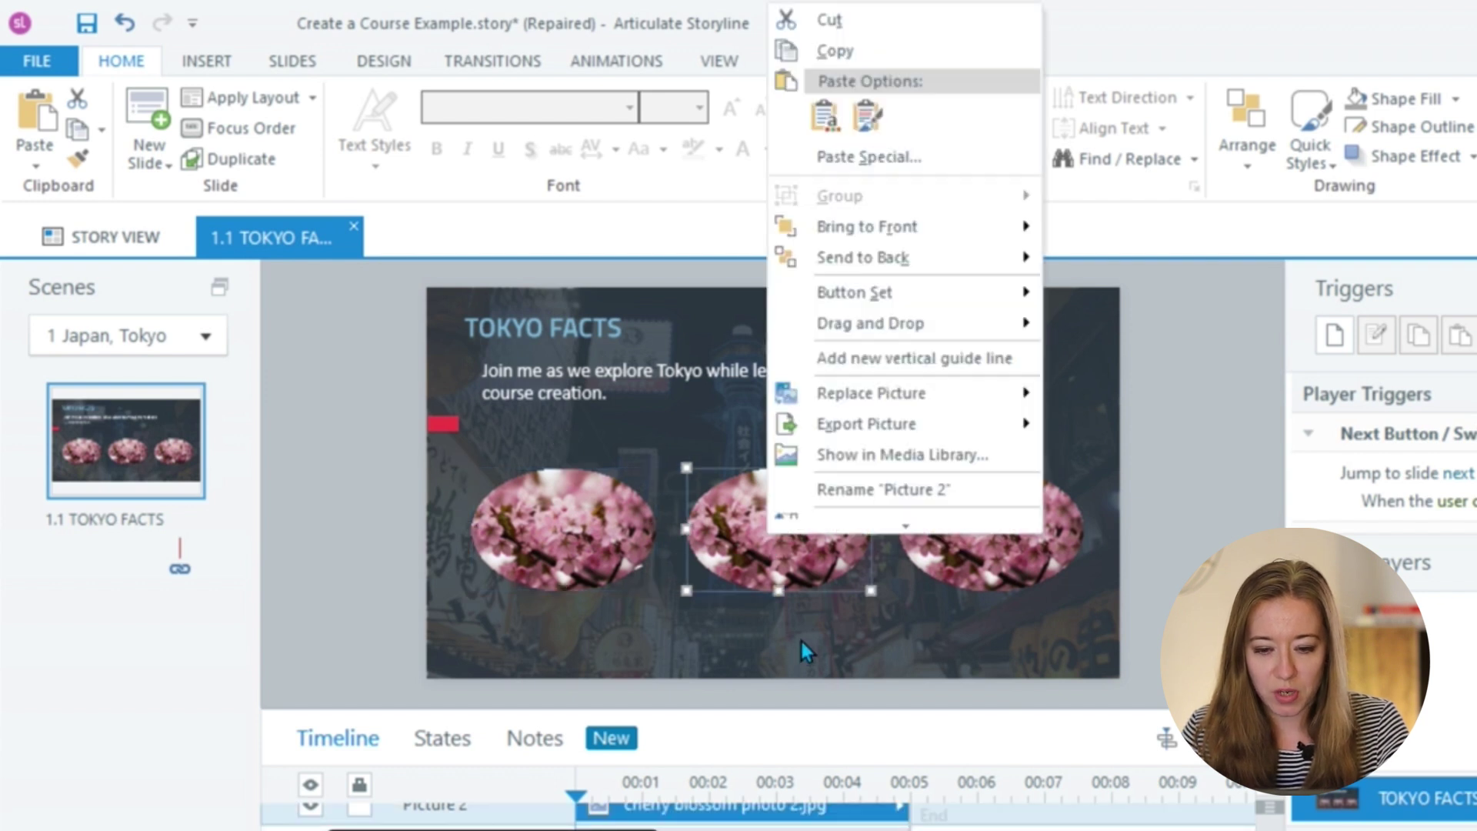
mouse_move(869, 415)
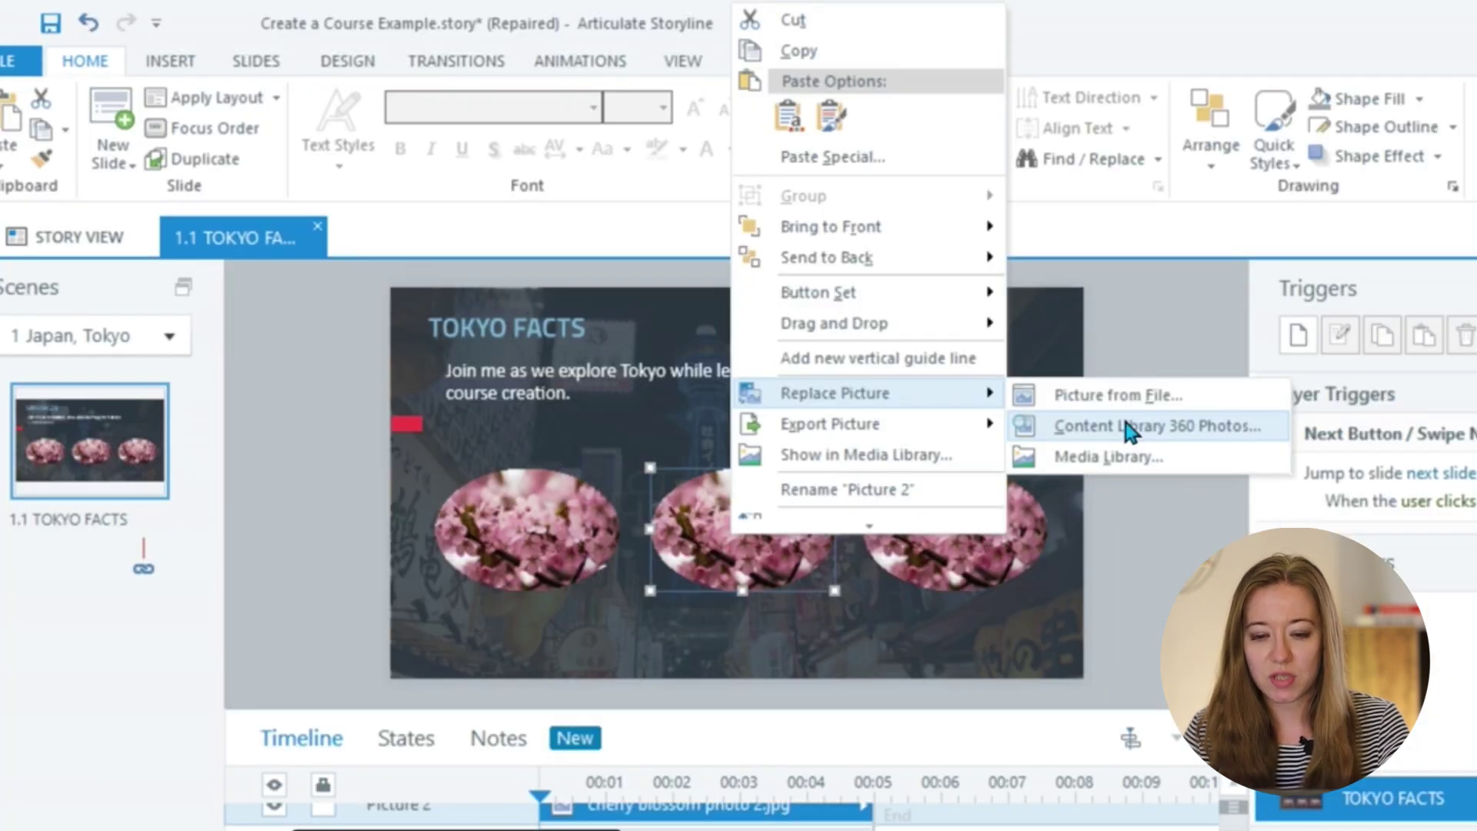
click(973, 521)
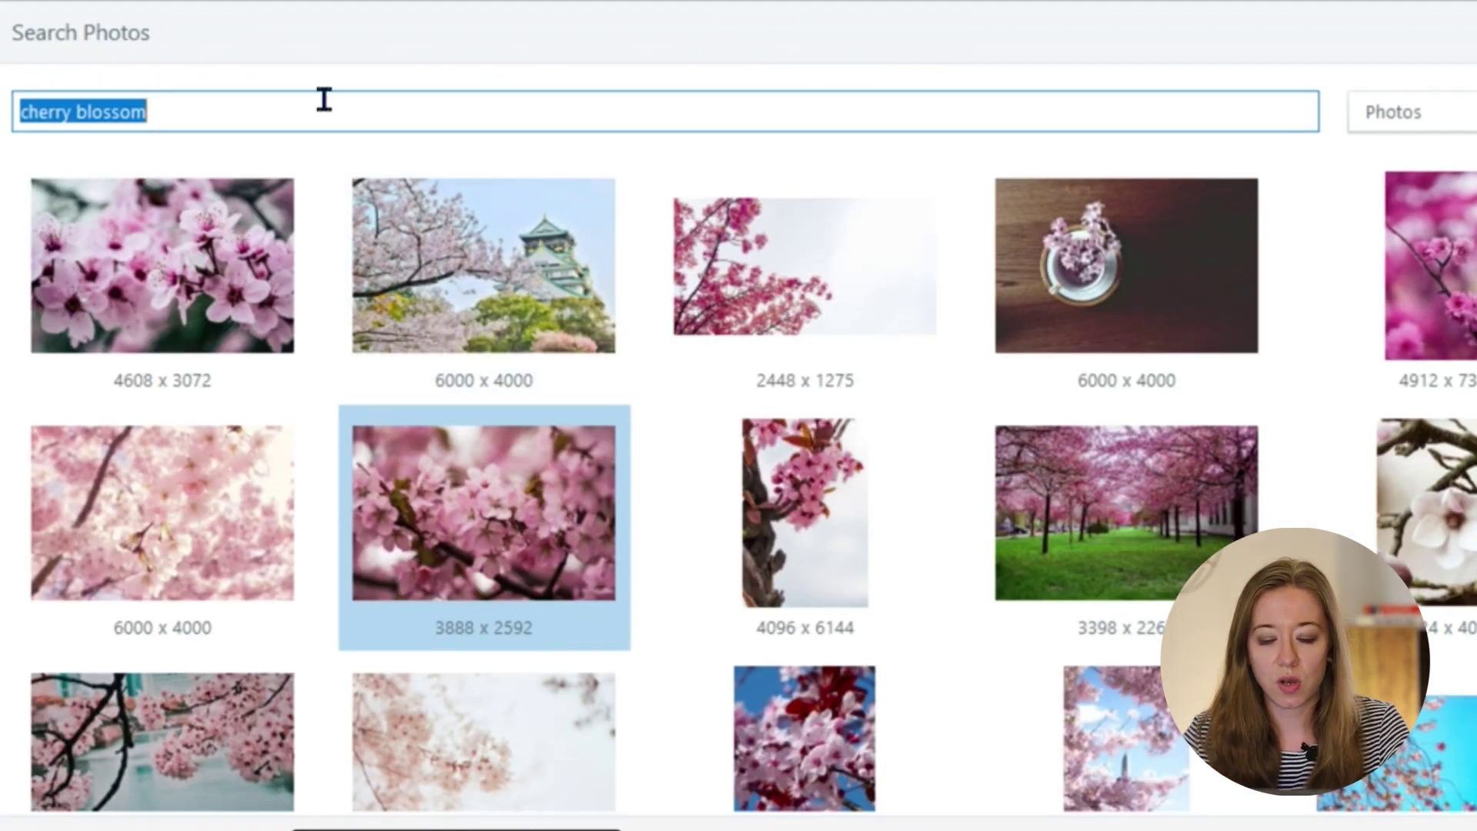
click(324, 100)
drag(360, 118, 3, 103)
text(su)
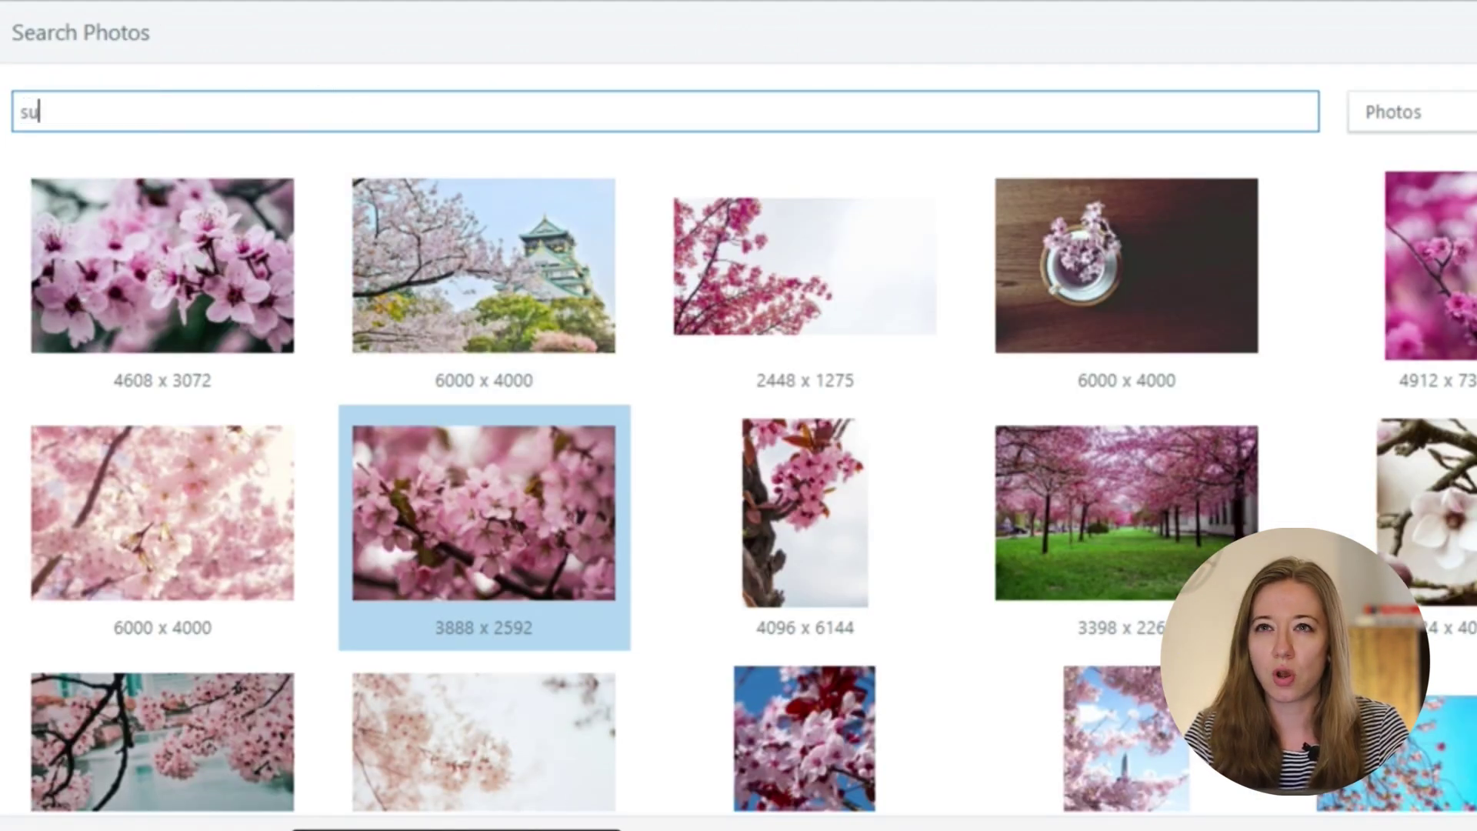
text(shi)
key(Return)
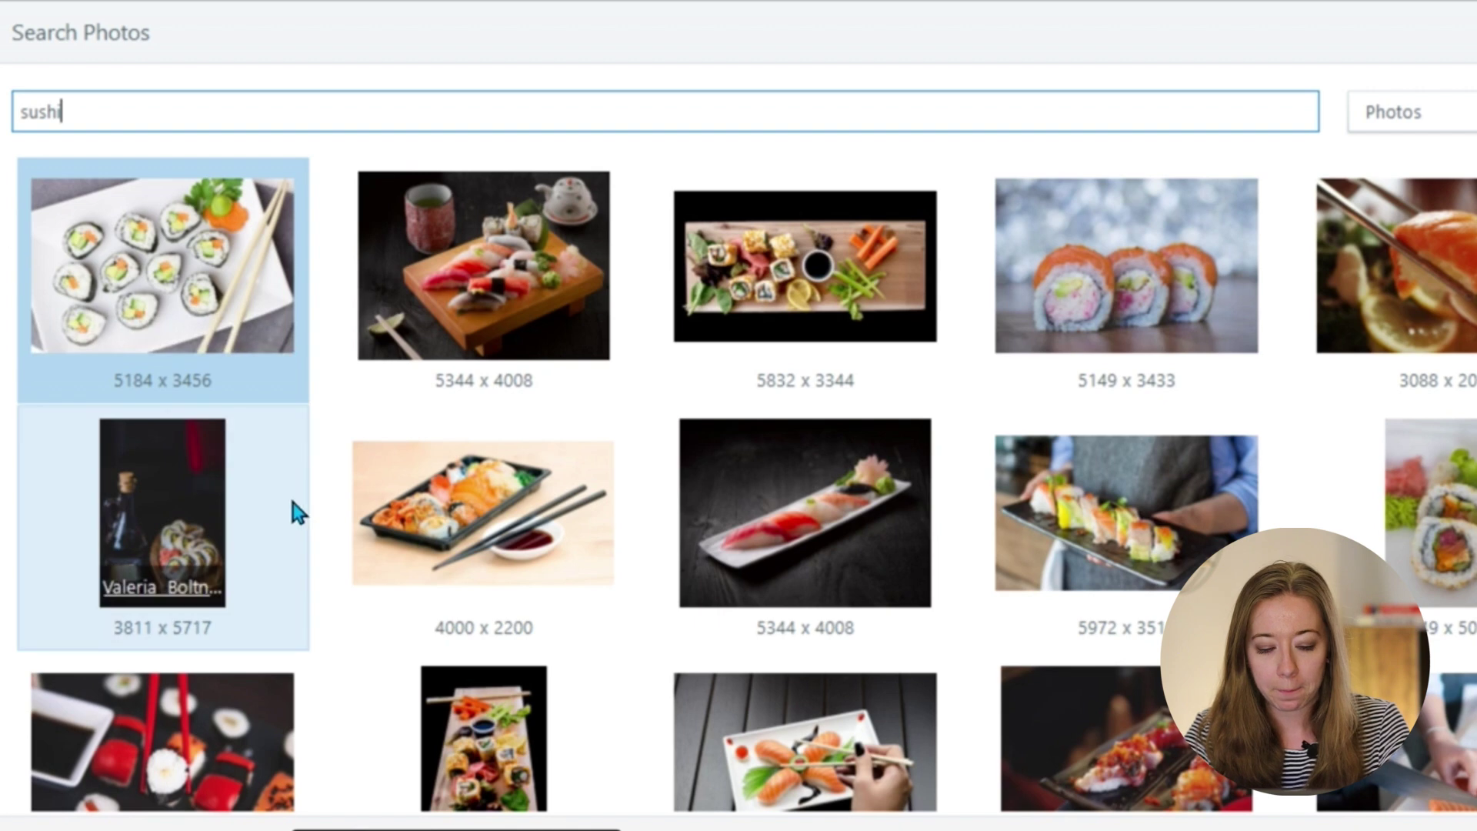
click(1136, 270)
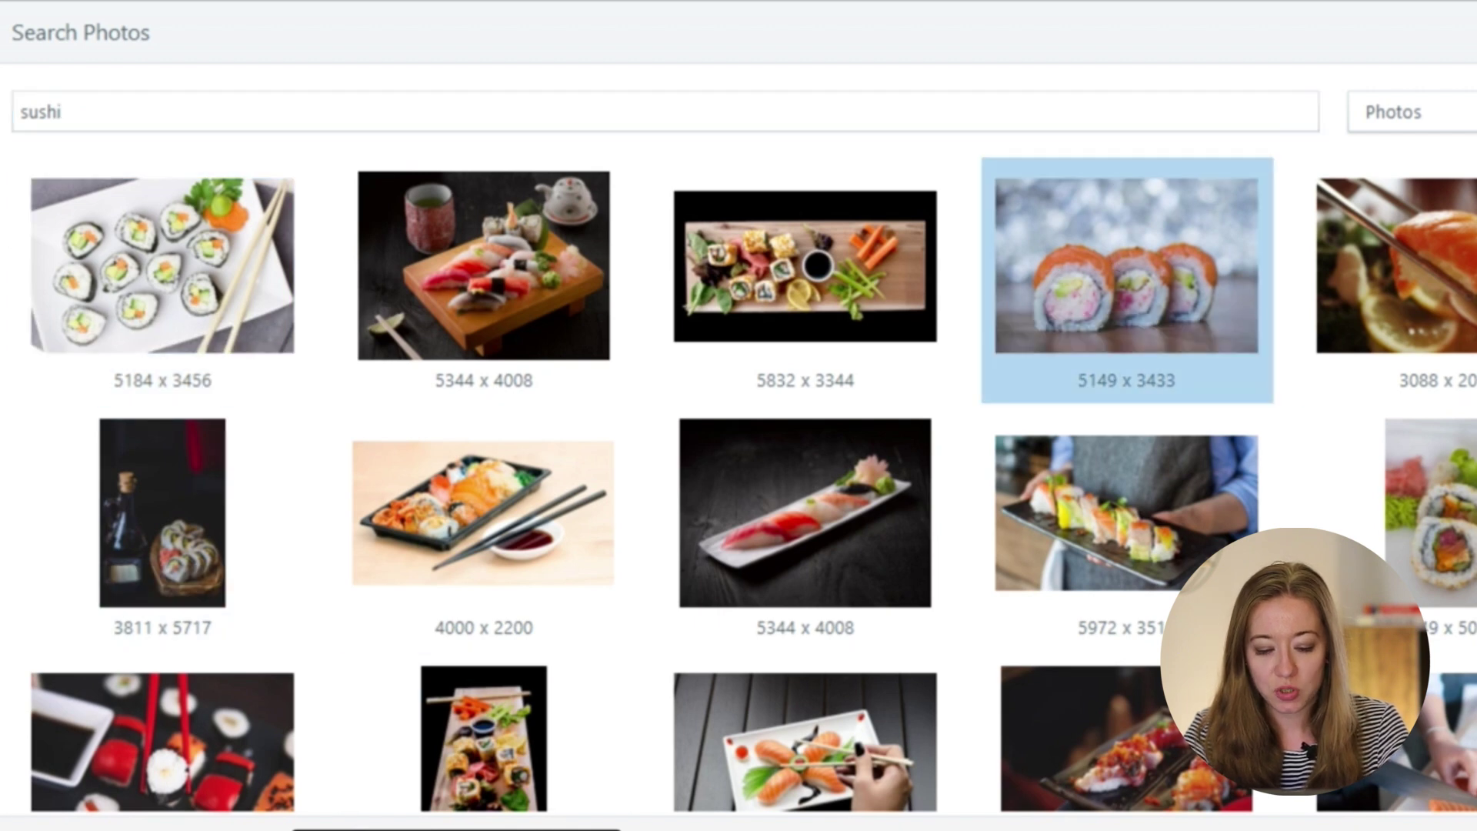
click(1345, 825)
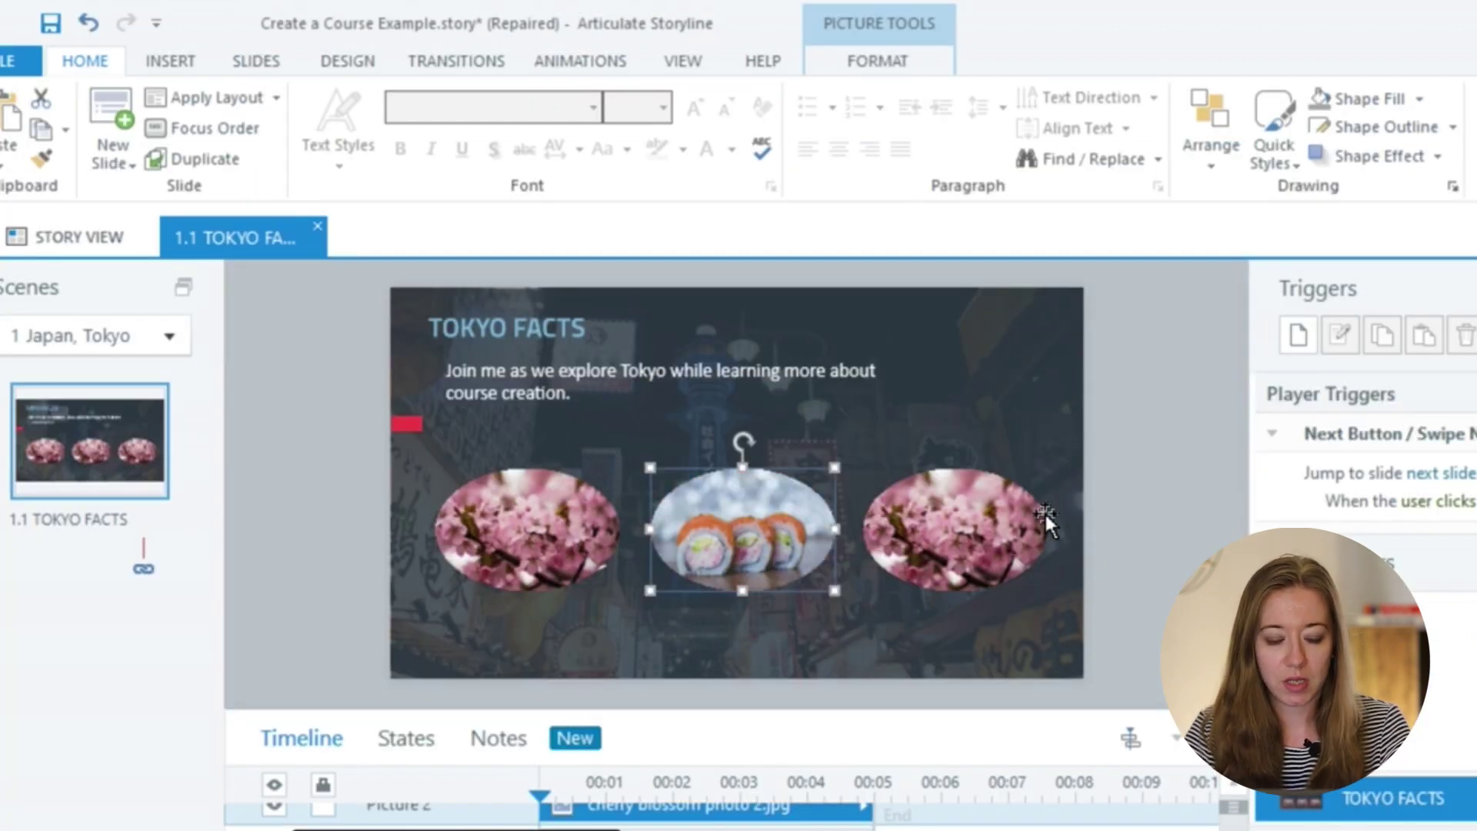
Replace the right-hand oval picture with the Content Library 360 photo of a parasol-carrying figure among orange torii gates.
right_click(989, 531)
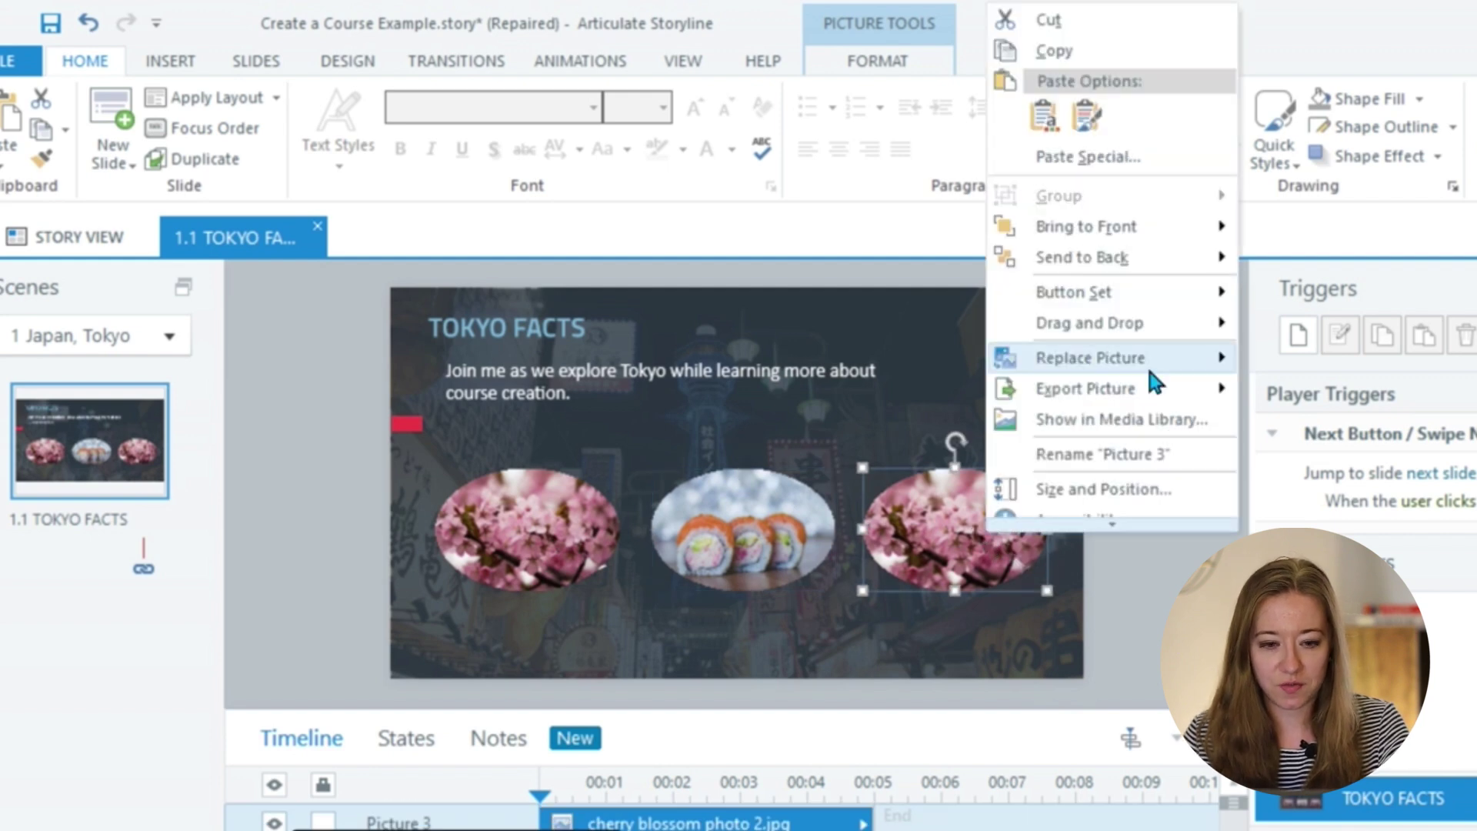
mouse_move(1148, 357)
click(1360, 388)
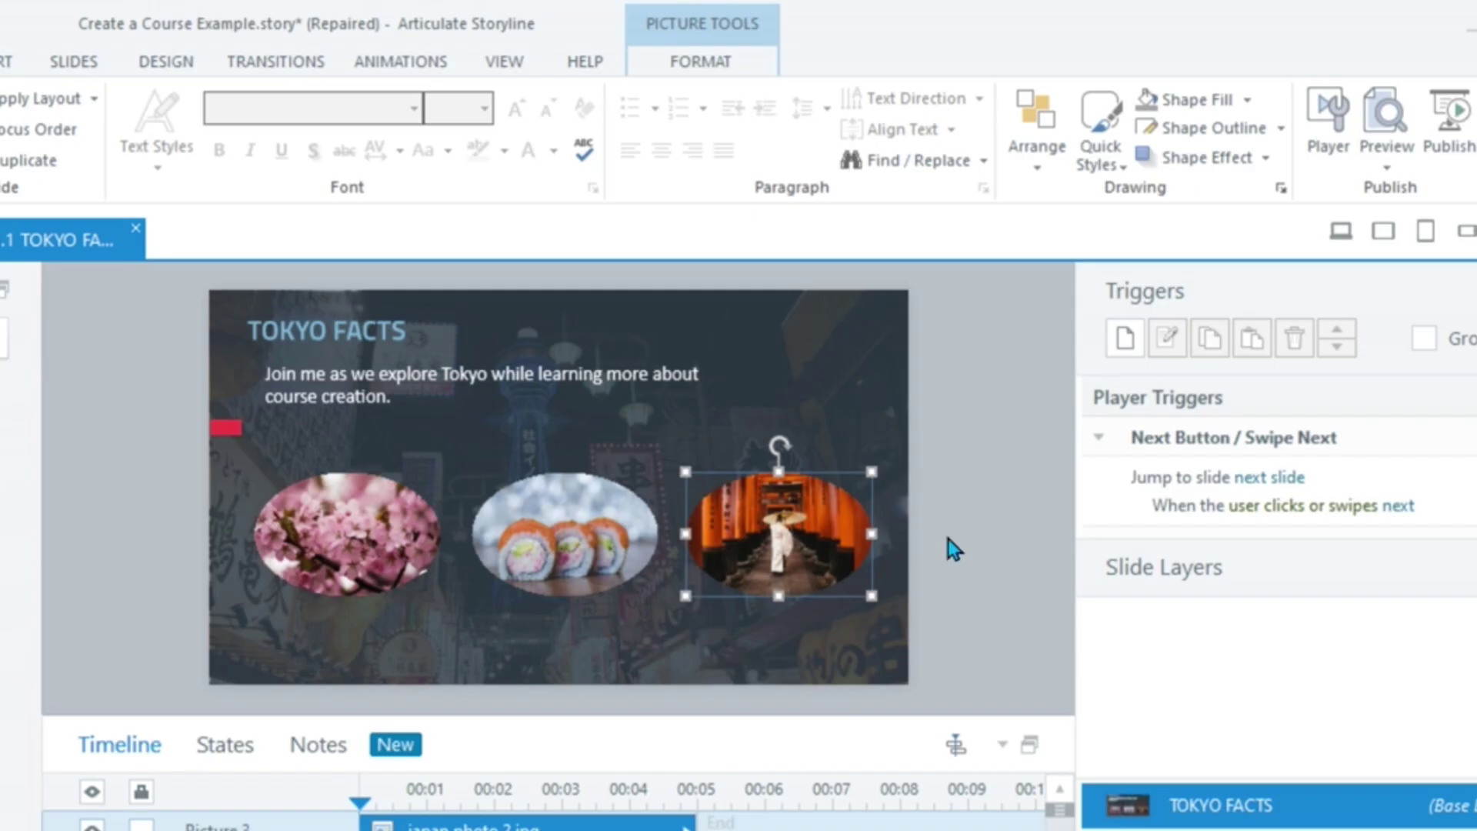
Add a new layer to the TOKYO FACTS slide and open that layer for editing.
click(945, 498)
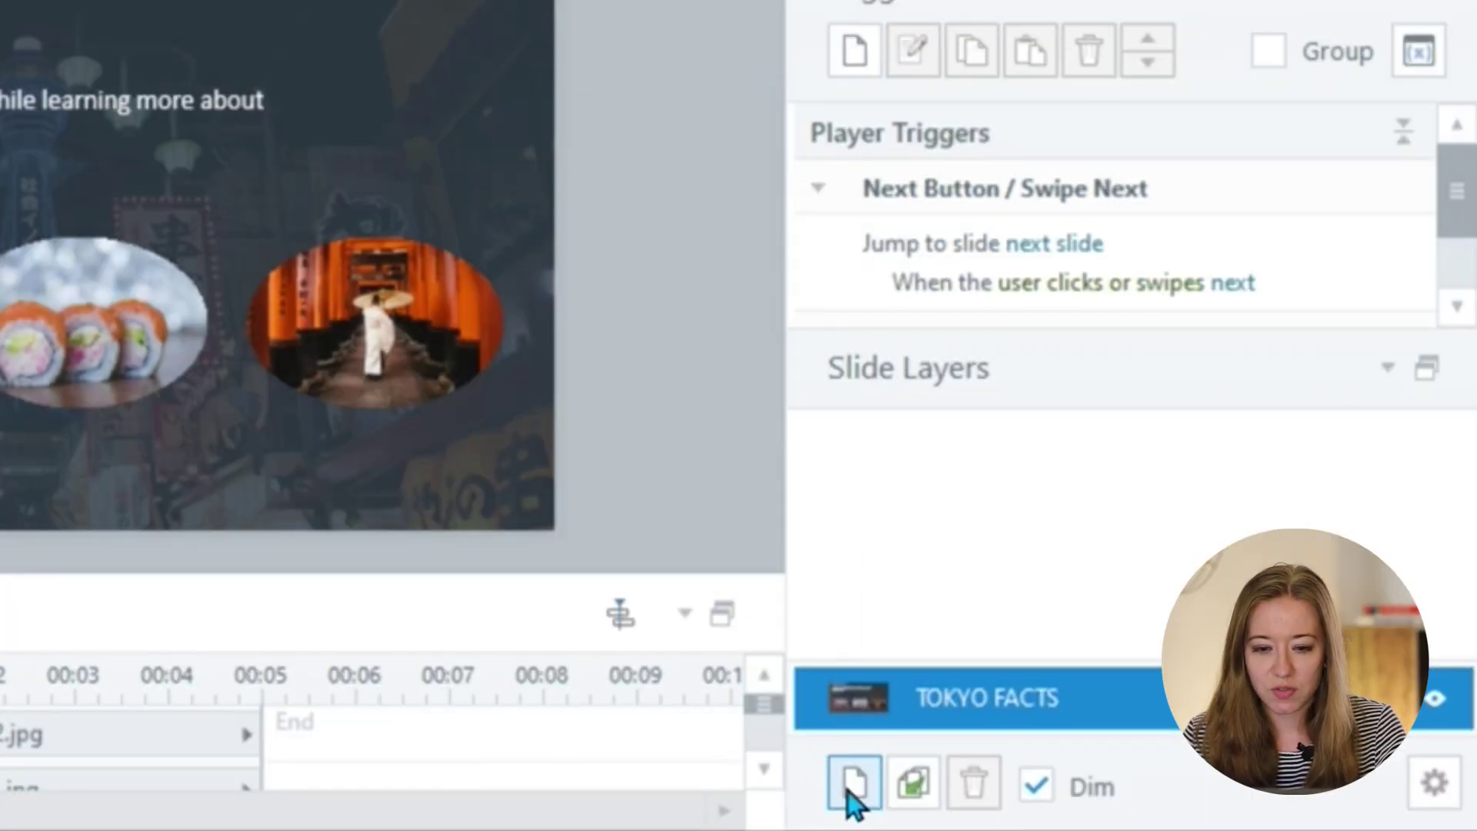
click(854, 785)
click(1112, 695)
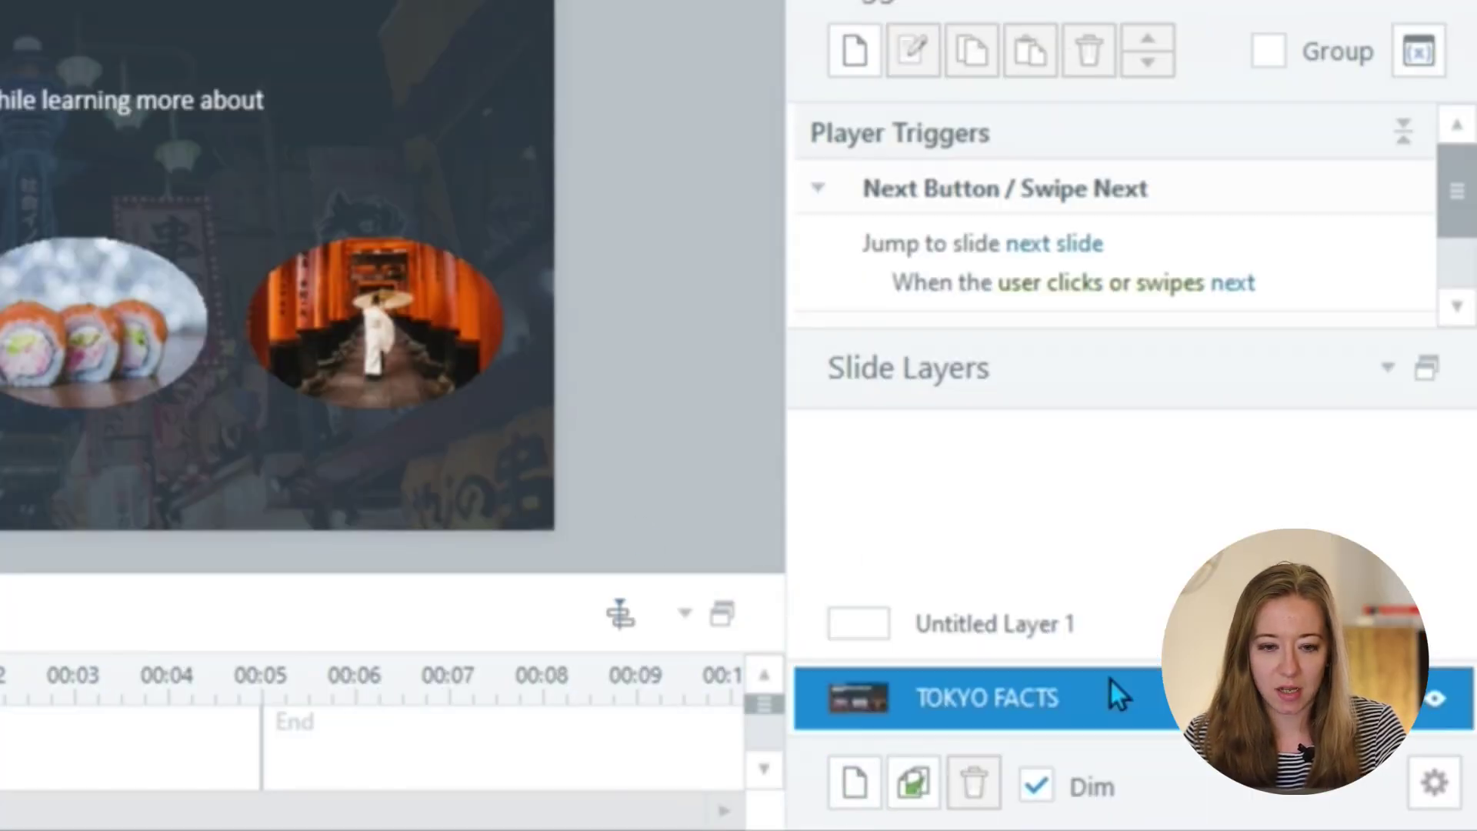
click(1024, 625)
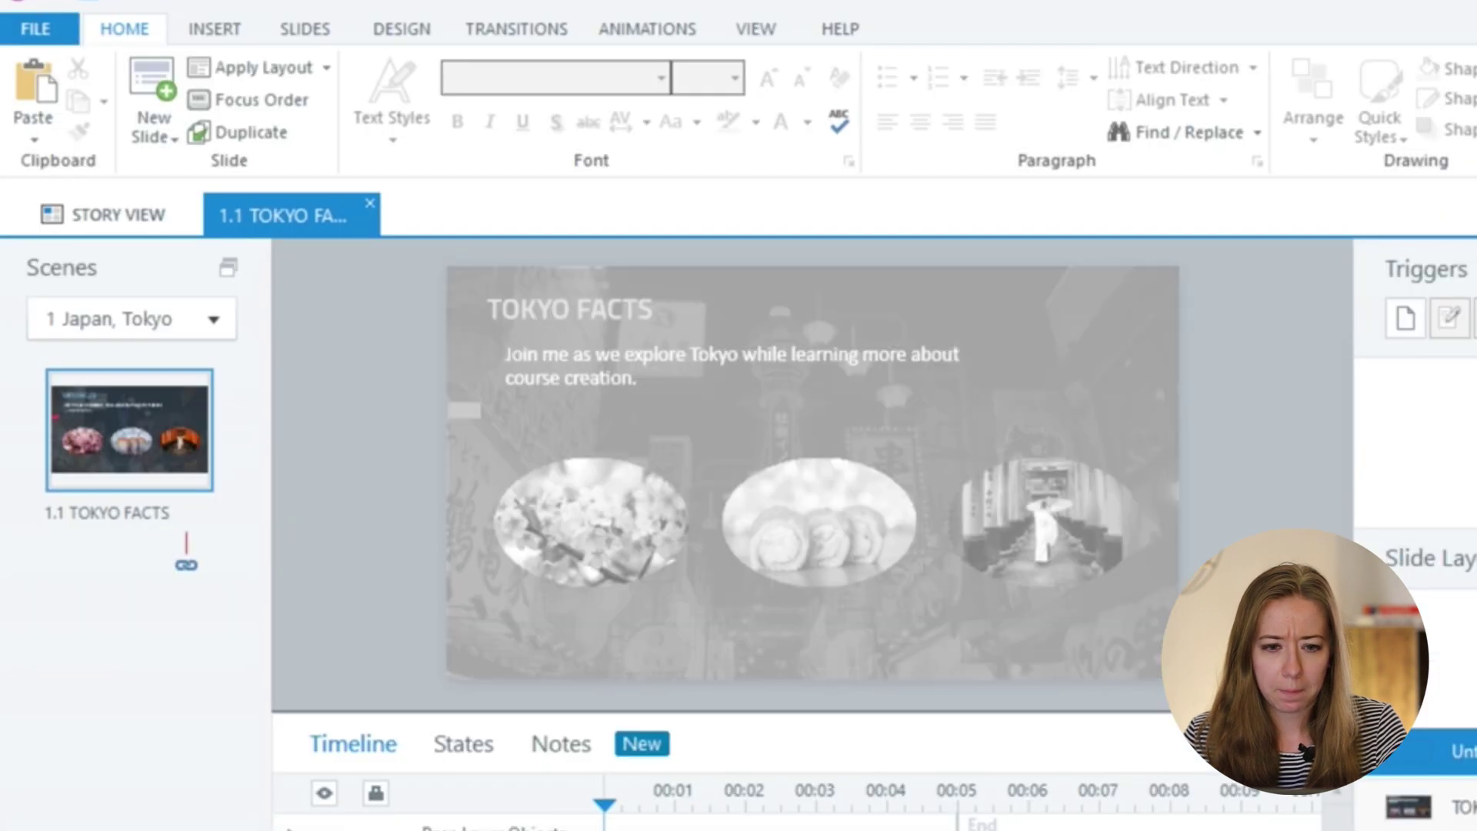
Draw an oval shape on the new layer over the cherry blossom picture and adjust its size and position to cover the picture.
click(224, 28)
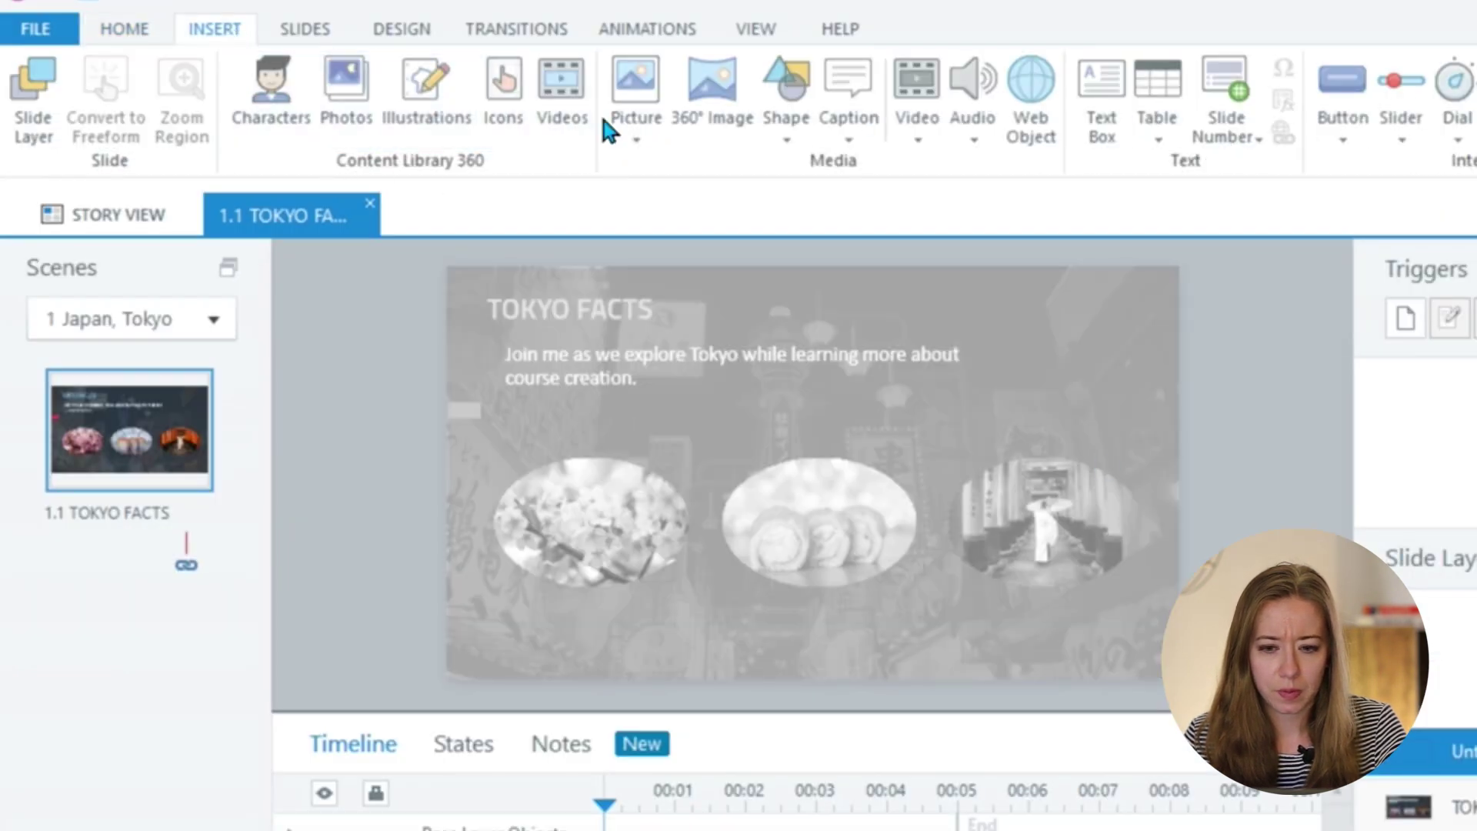
click(787, 126)
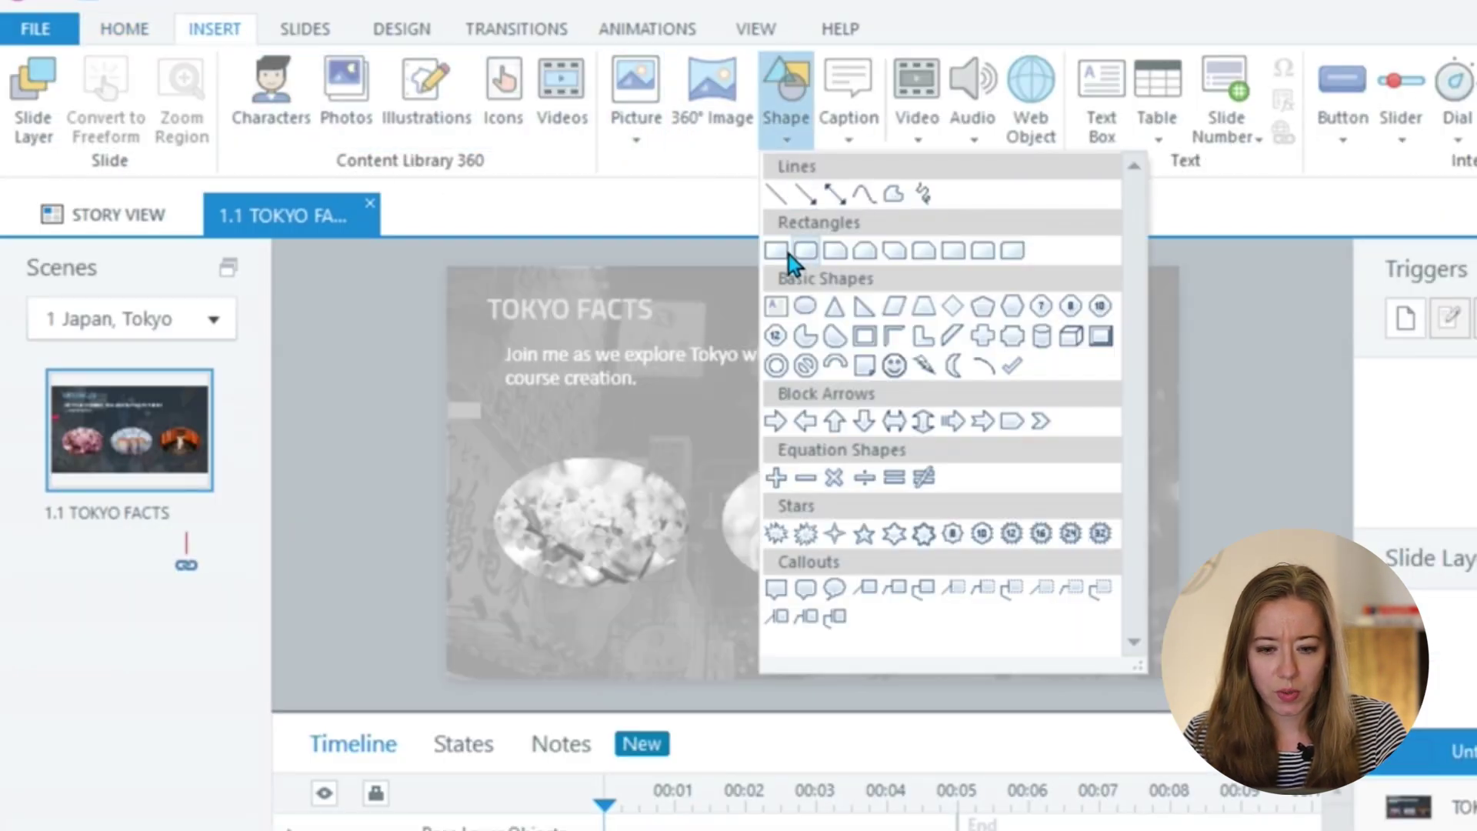
click(805, 302)
drag(521, 460, 693, 579)
mouse_move(643, 528)
mouse_down()
mouse_move(613, 534)
mouse_move(639, 534)
mouse_up()
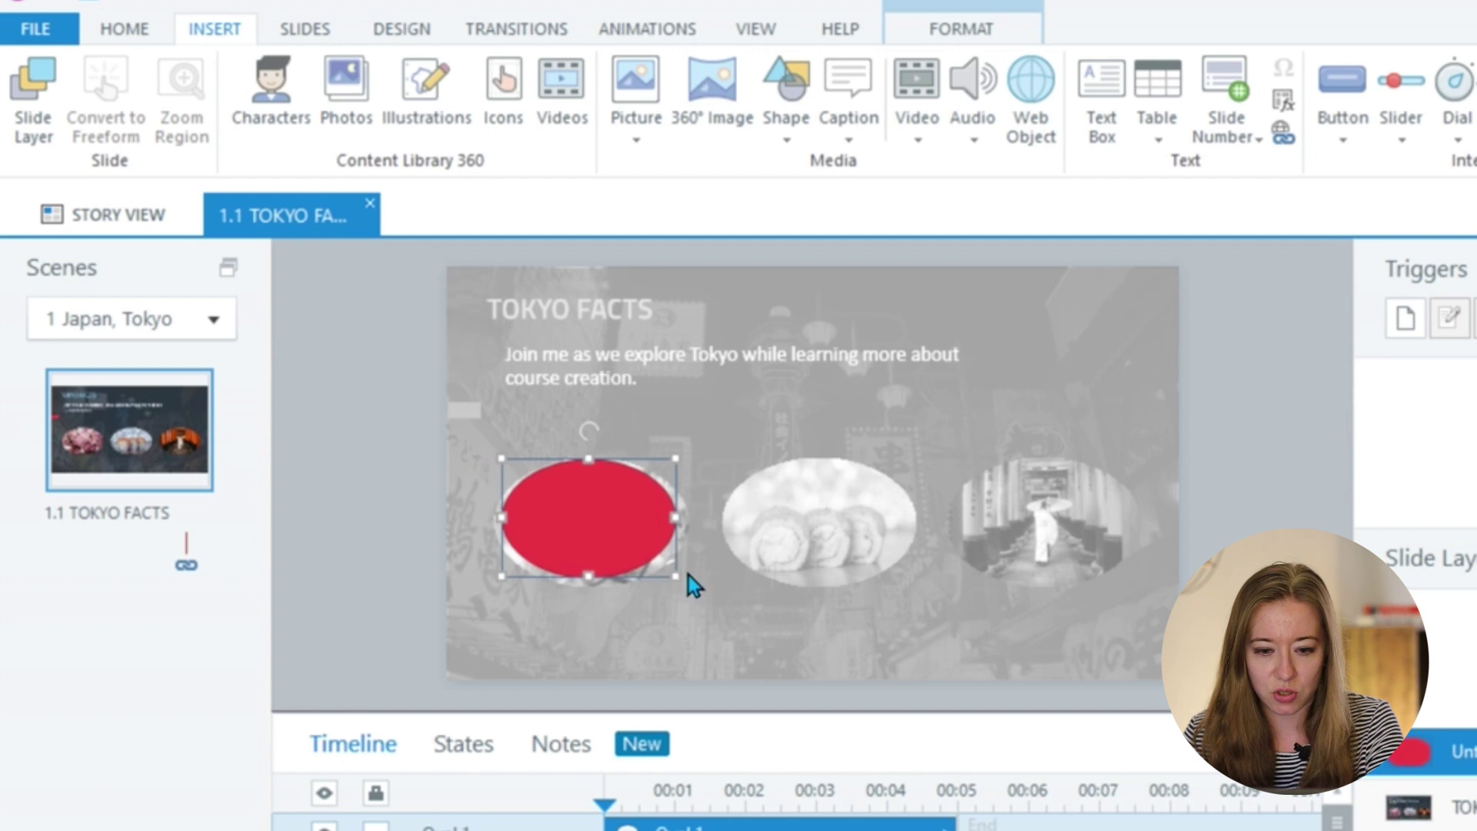
drag(684, 580, 648, 541)
key(Left)
key(Down)
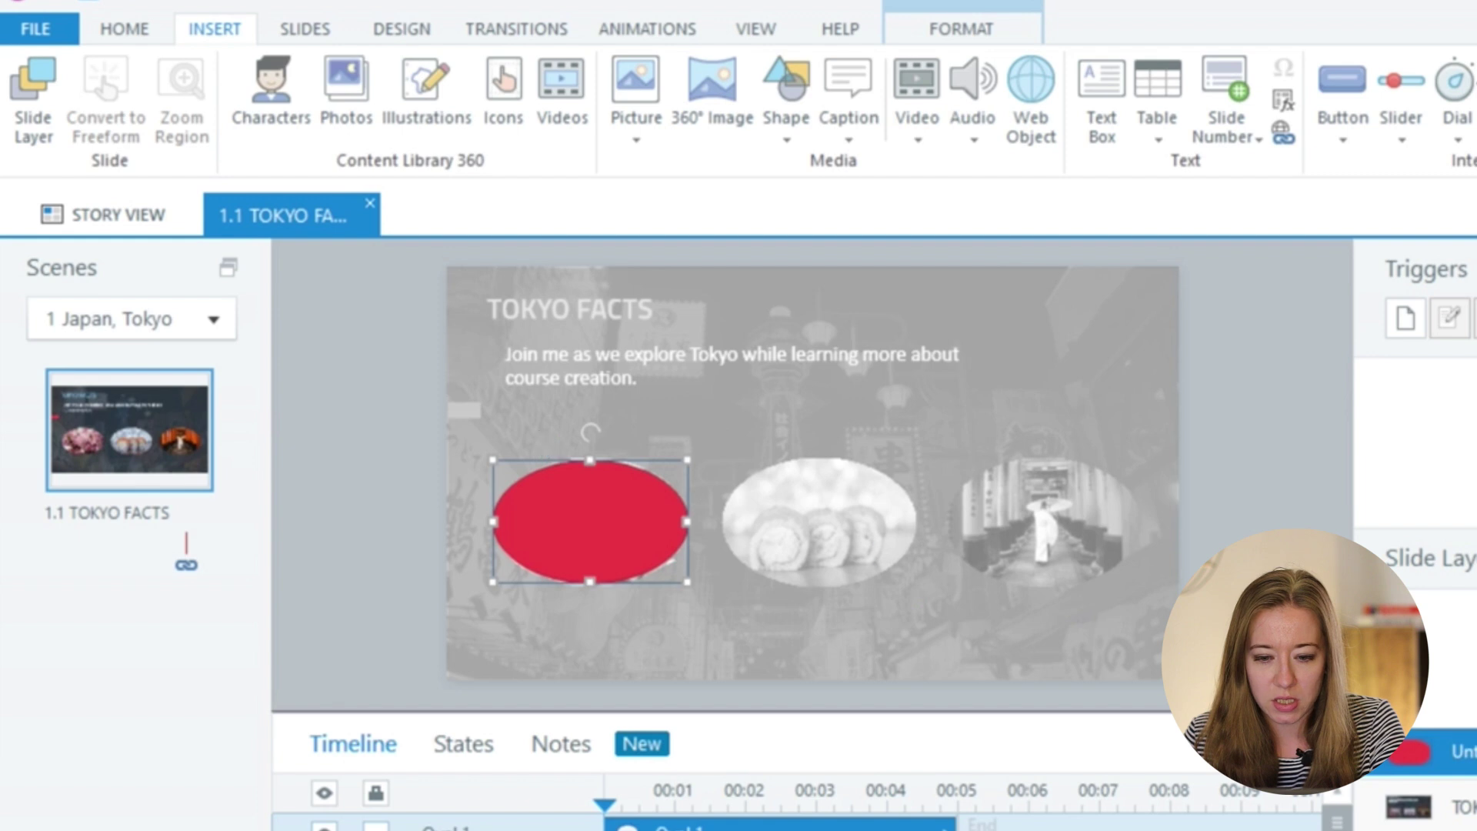
click(845, 514)
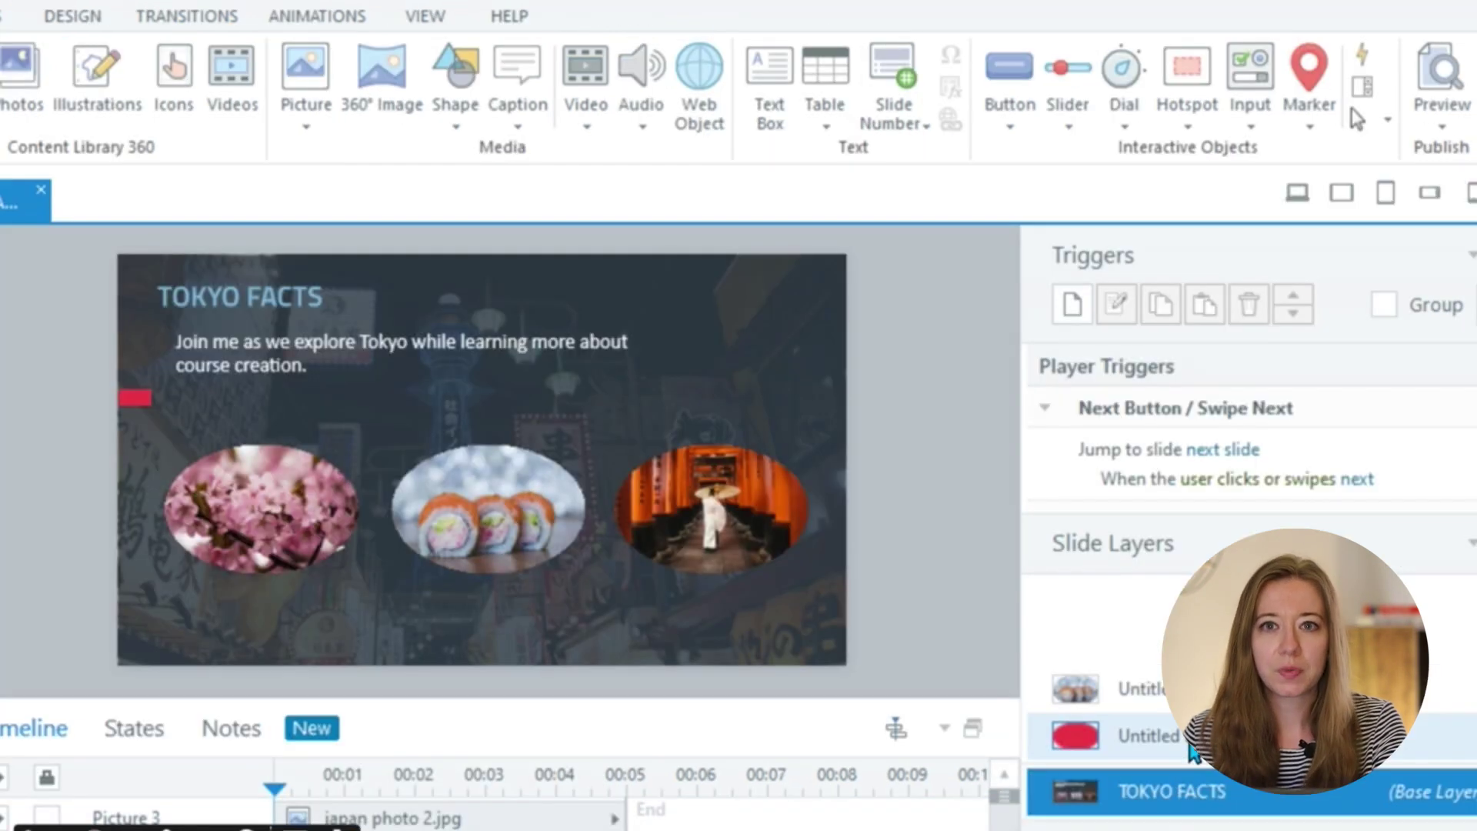
Add a centred text box reading "Cherry Blossom" at size 24 over the red oval on Untitled Layer 1.
click(1192, 750)
click(769, 84)
drag(194, 473, 352, 496)
text(Cherry Blossom)
key(ctrl+a)
click(404, 64)
click(372, 390)
key(ctrl+e)
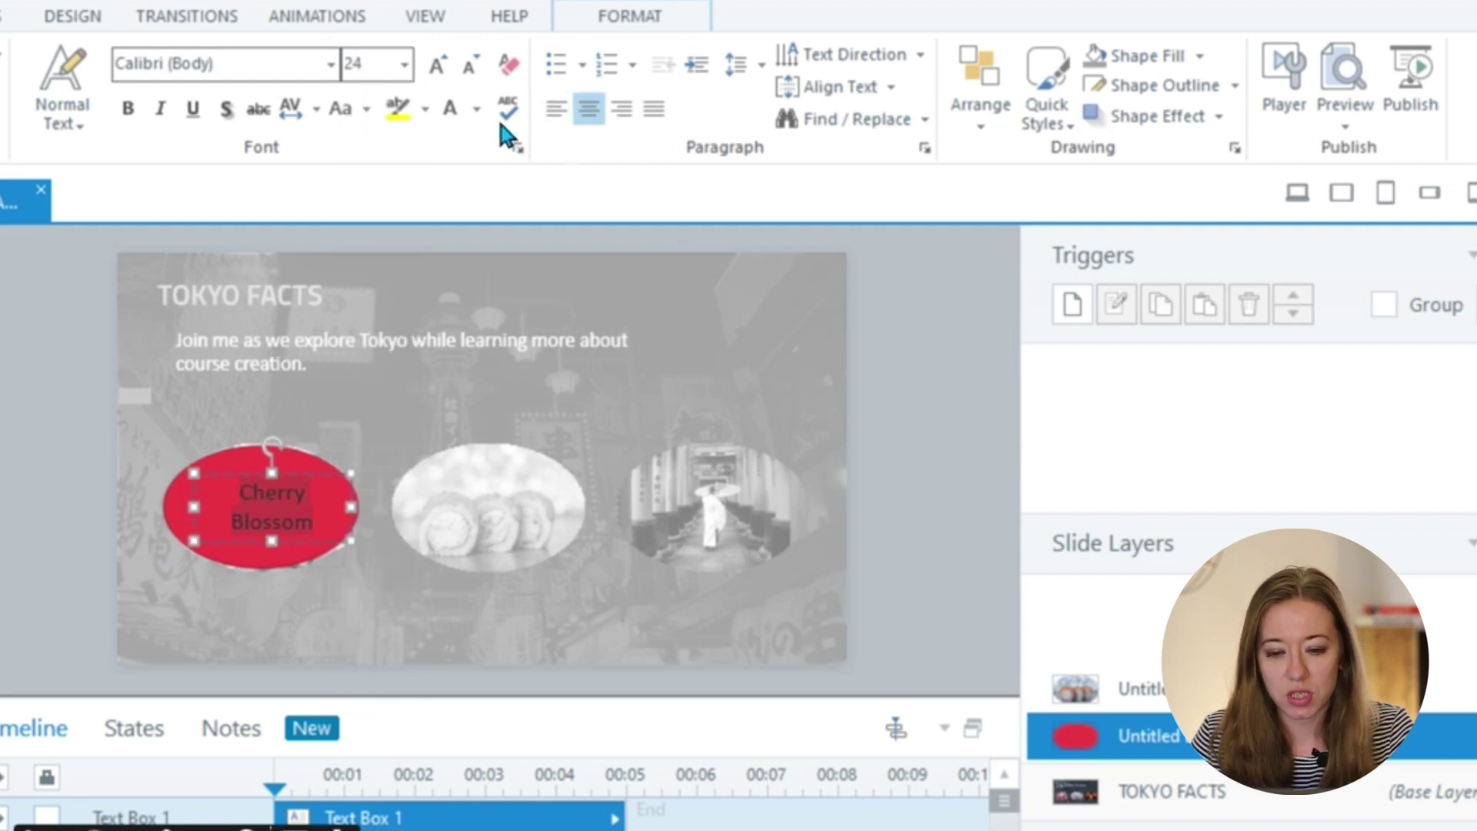
click(307, 477)
Turn the sushi picture on Untitled Layer 2 grayscale and place a copied text box over it reading "Sushi".
click(1112, 649)
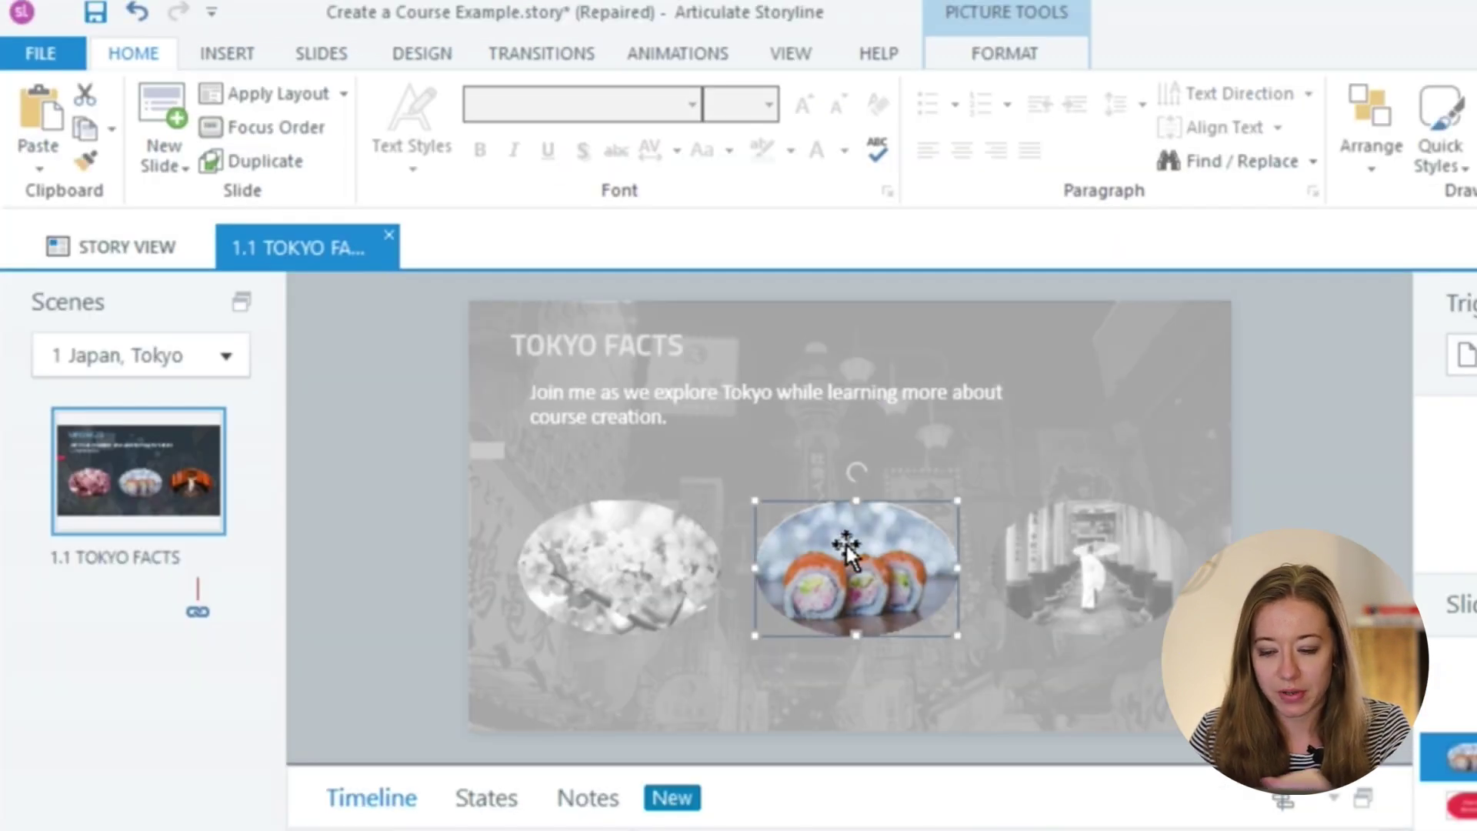
click(1032, 53)
click(68, 162)
click(224, 354)
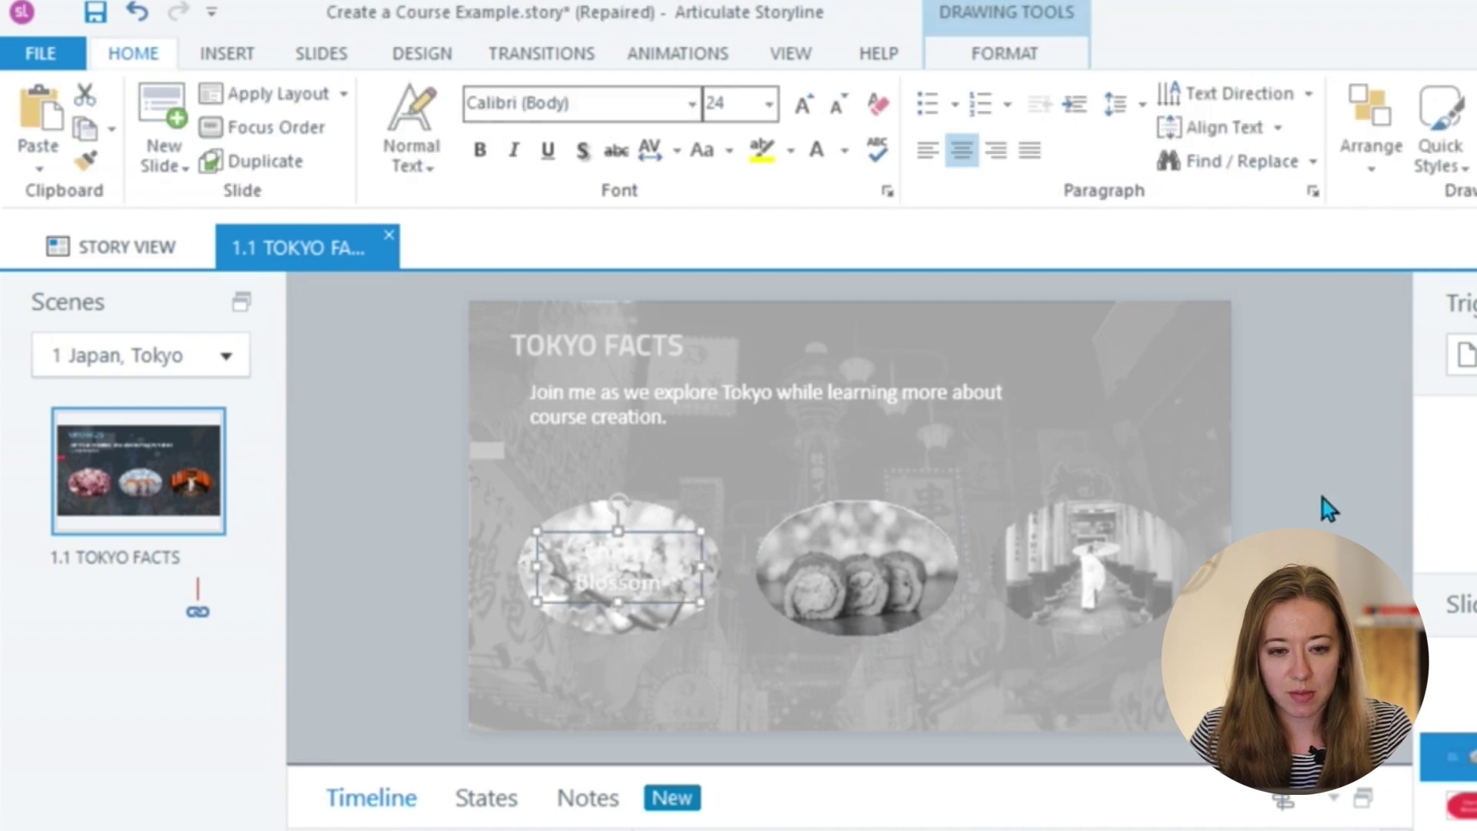
drag(615, 542, 899, 539)
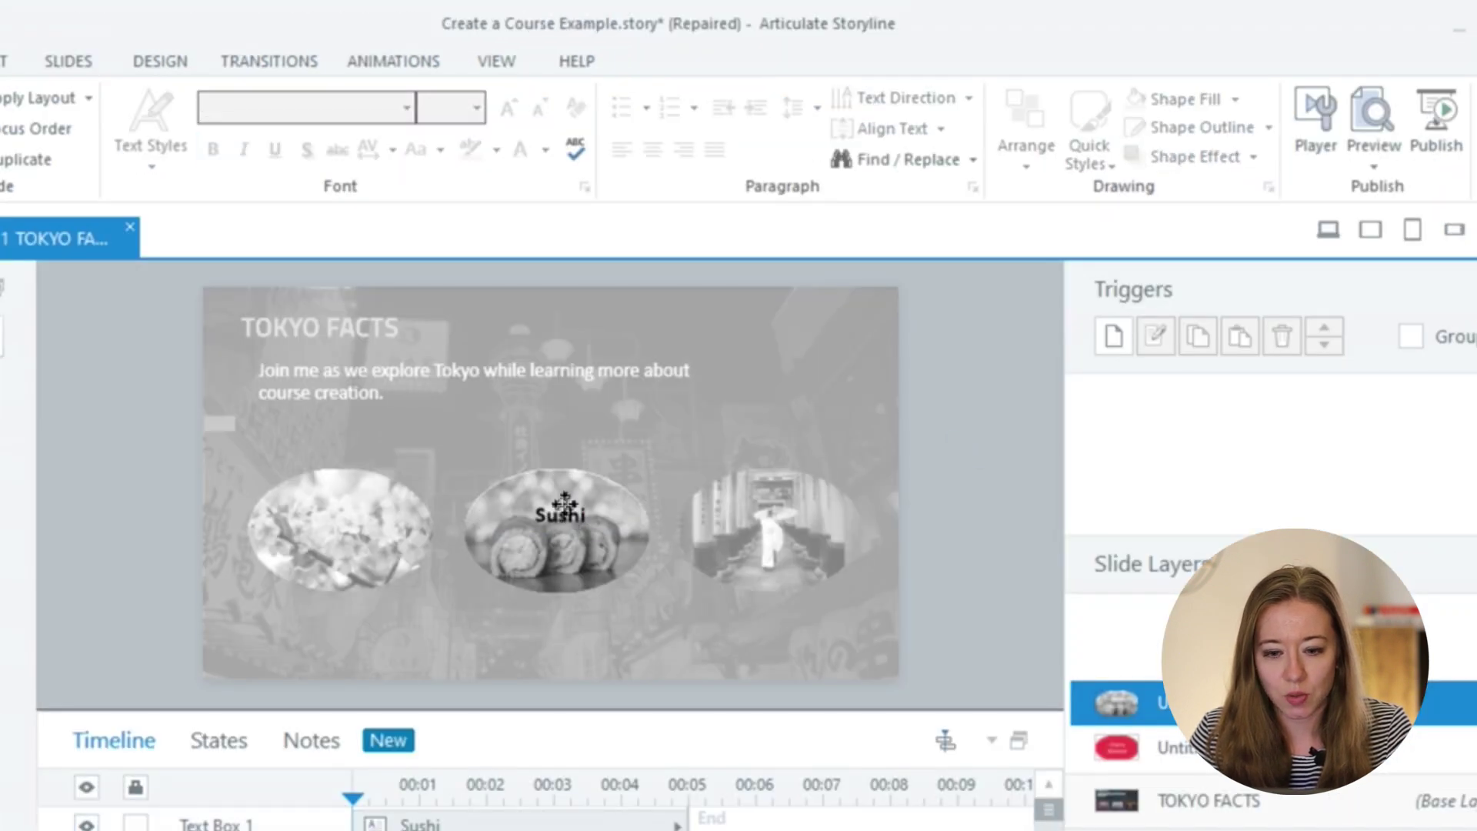
Create a base-layer trigger that shows Untitled Layer 1 when the user clicks, leaving its object unassigned.
click(1252, 801)
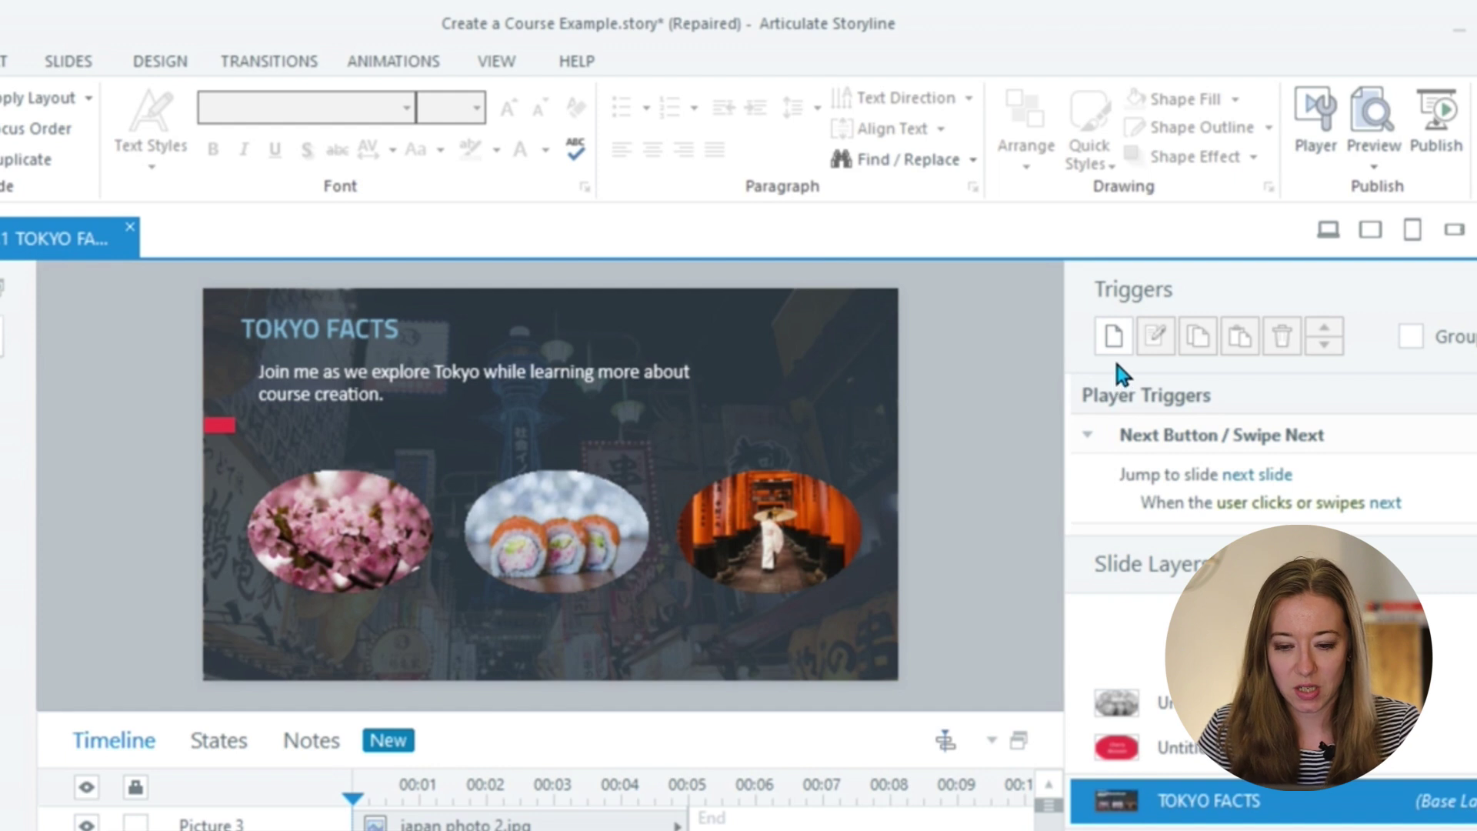
click(1115, 334)
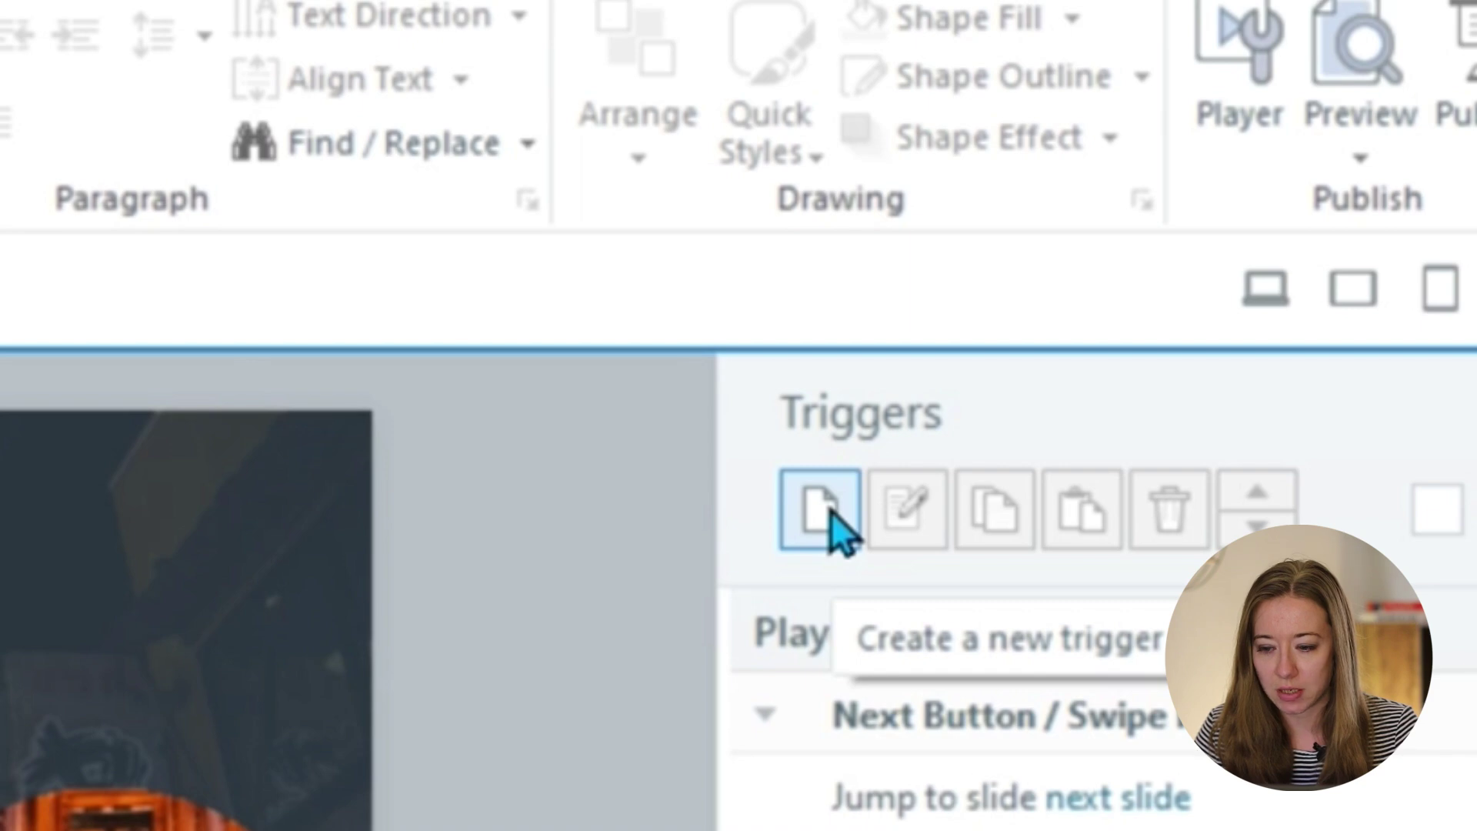
click(830, 511)
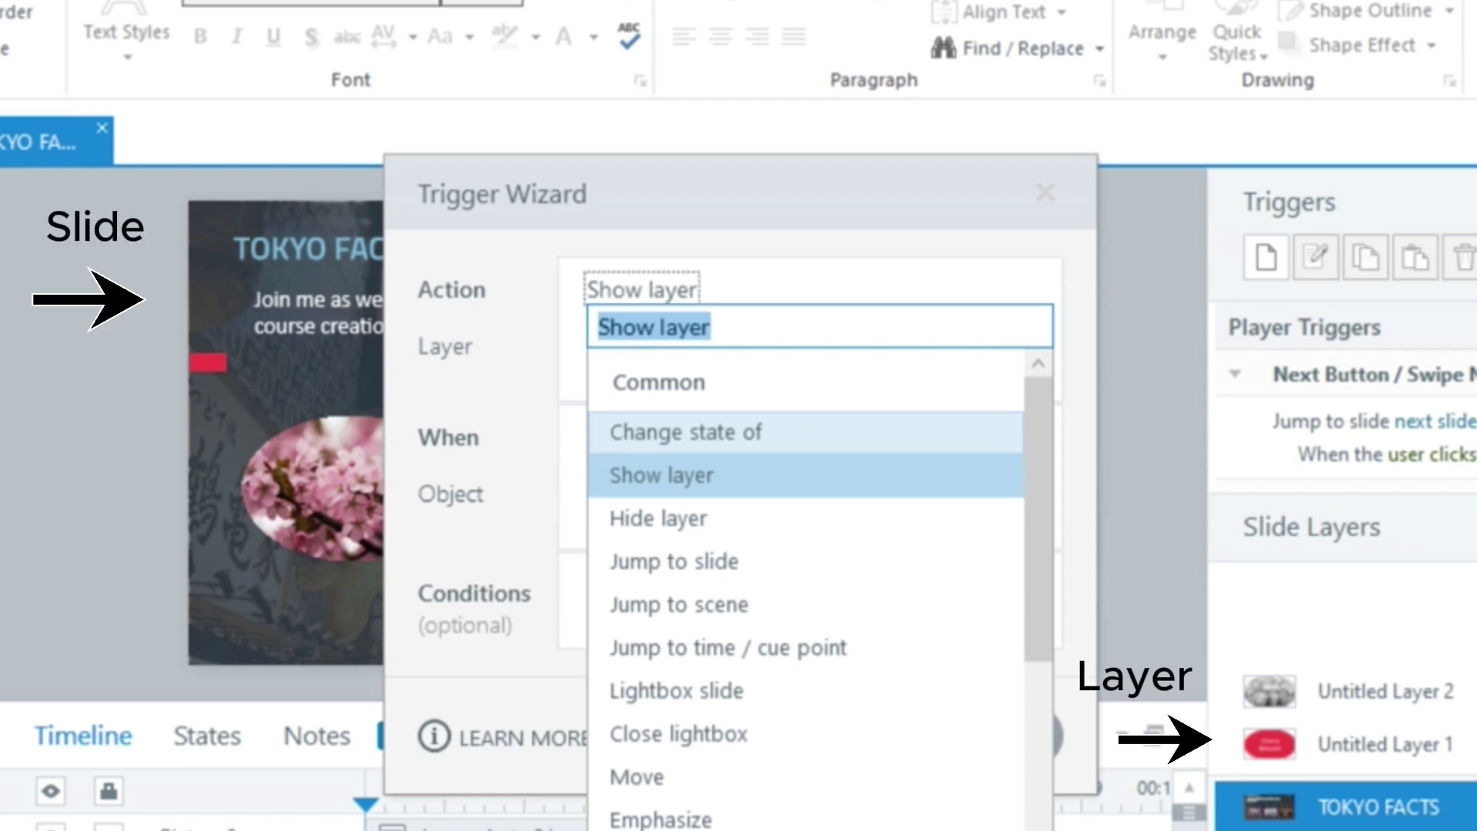
click(703, 477)
click(735, 356)
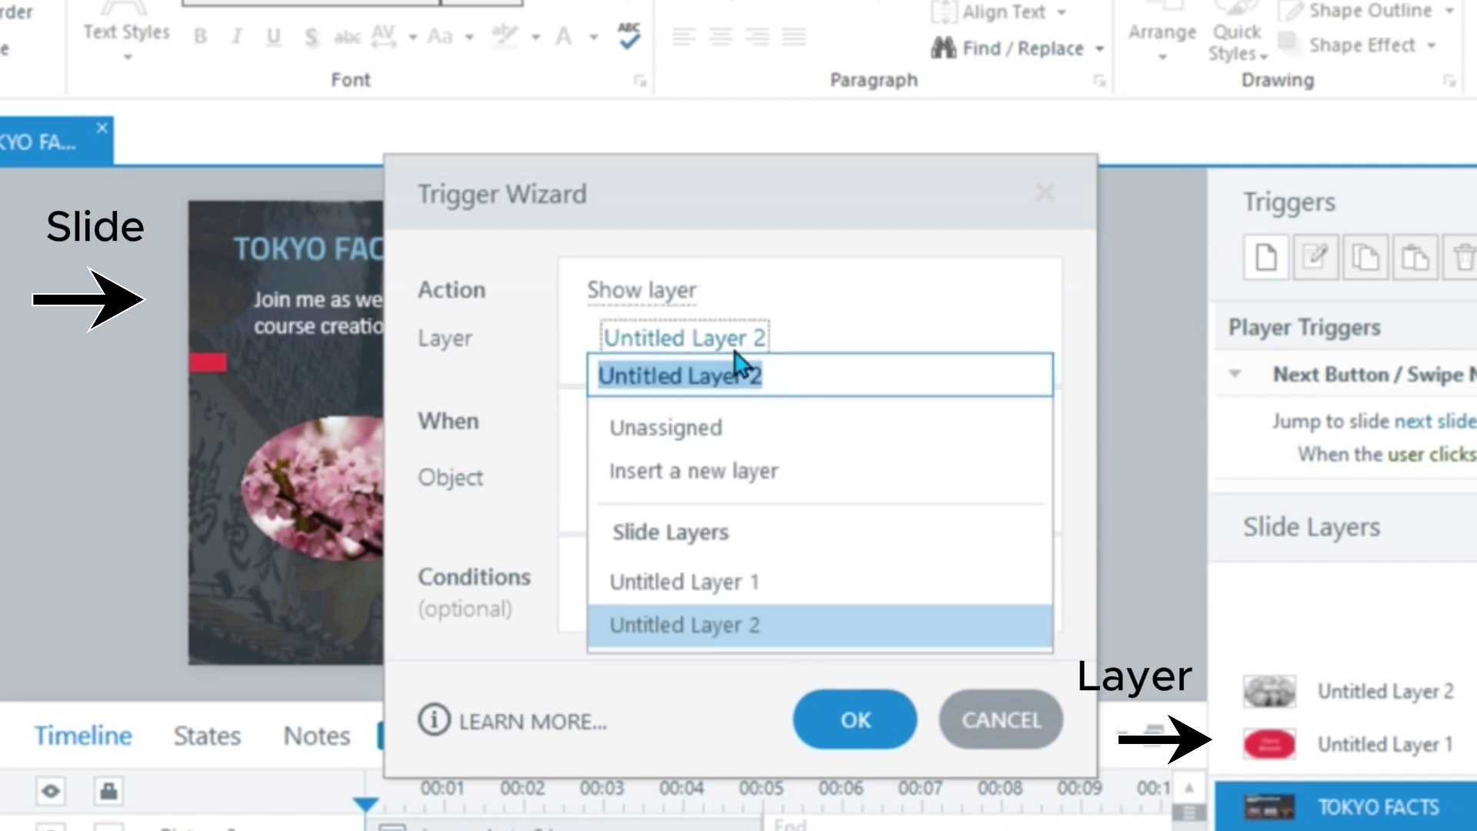
click(821, 591)
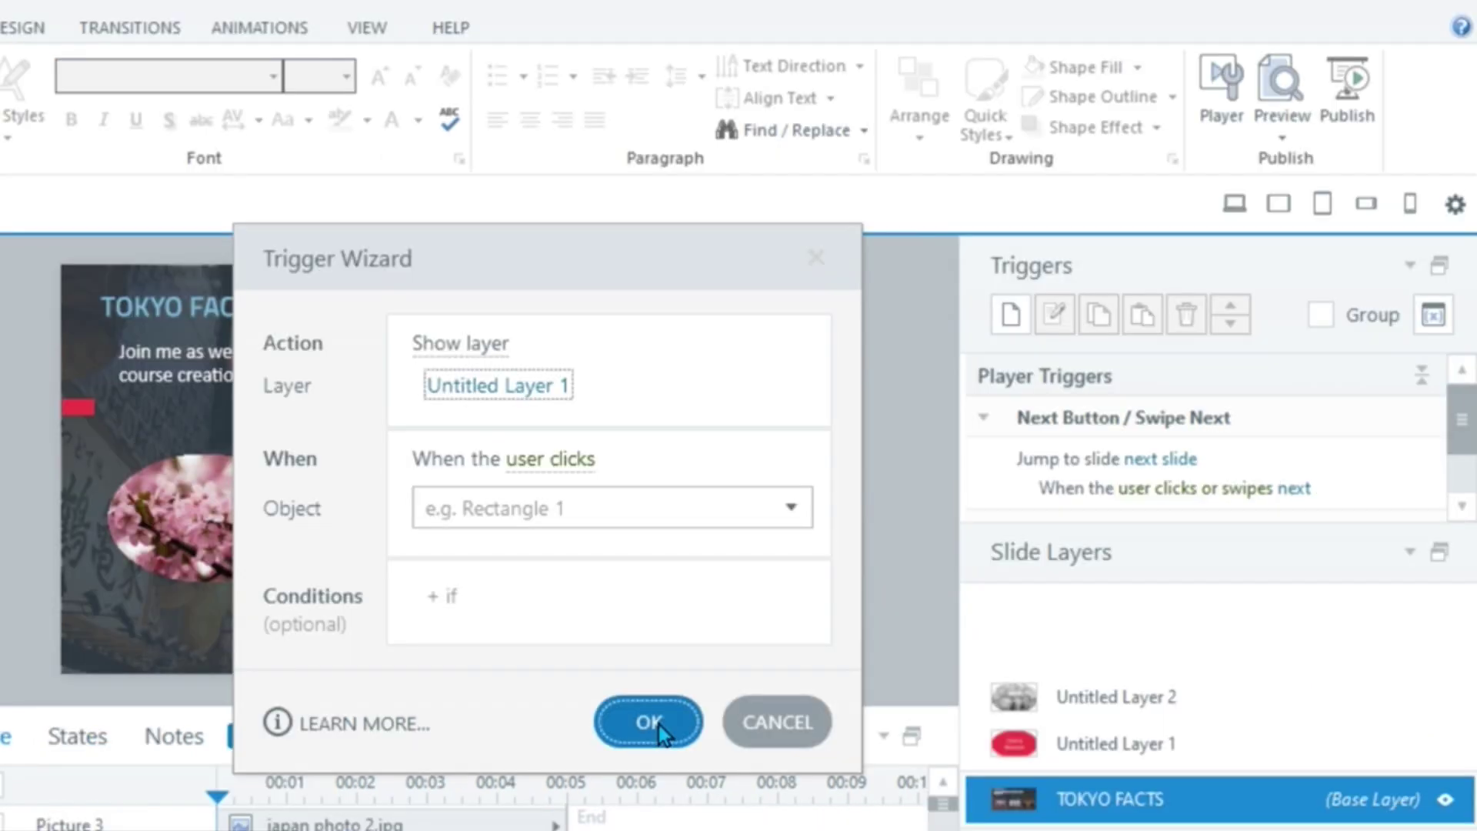
click(862, 724)
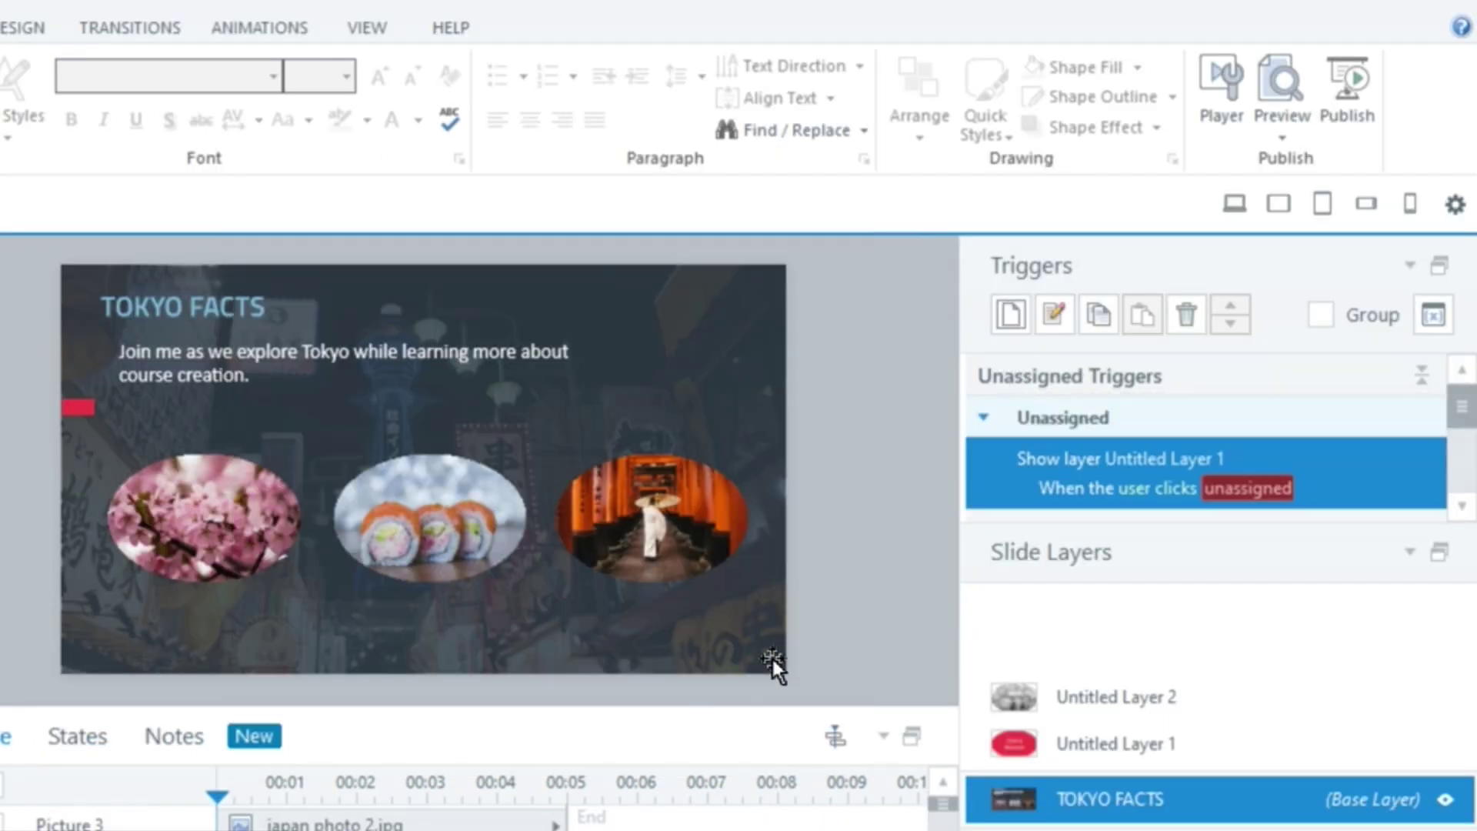
Assign the unassigned Show layer trigger to the cherry blossom picture, Picture 1.
click(247, 547)
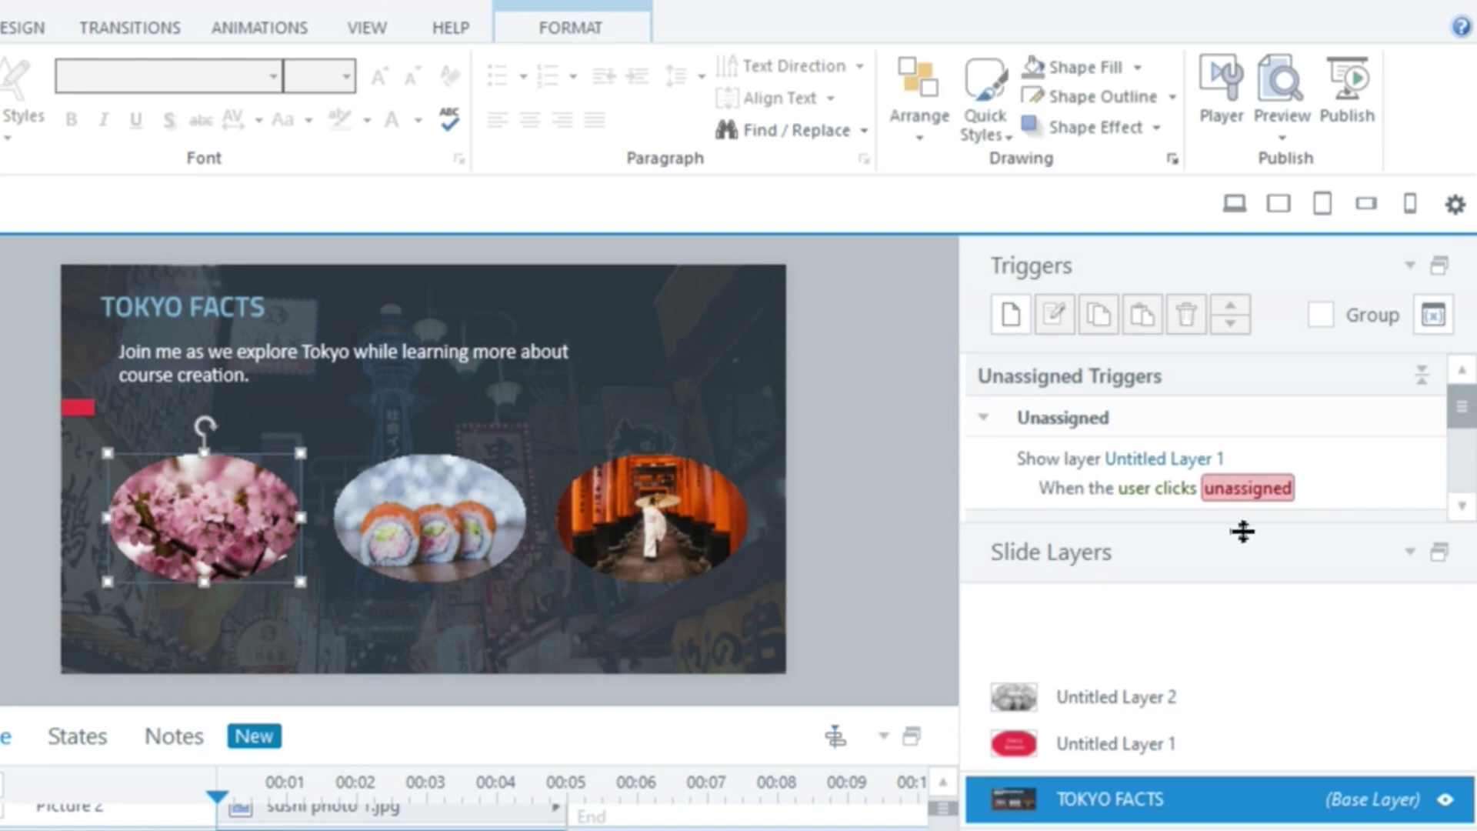
click(1255, 491)
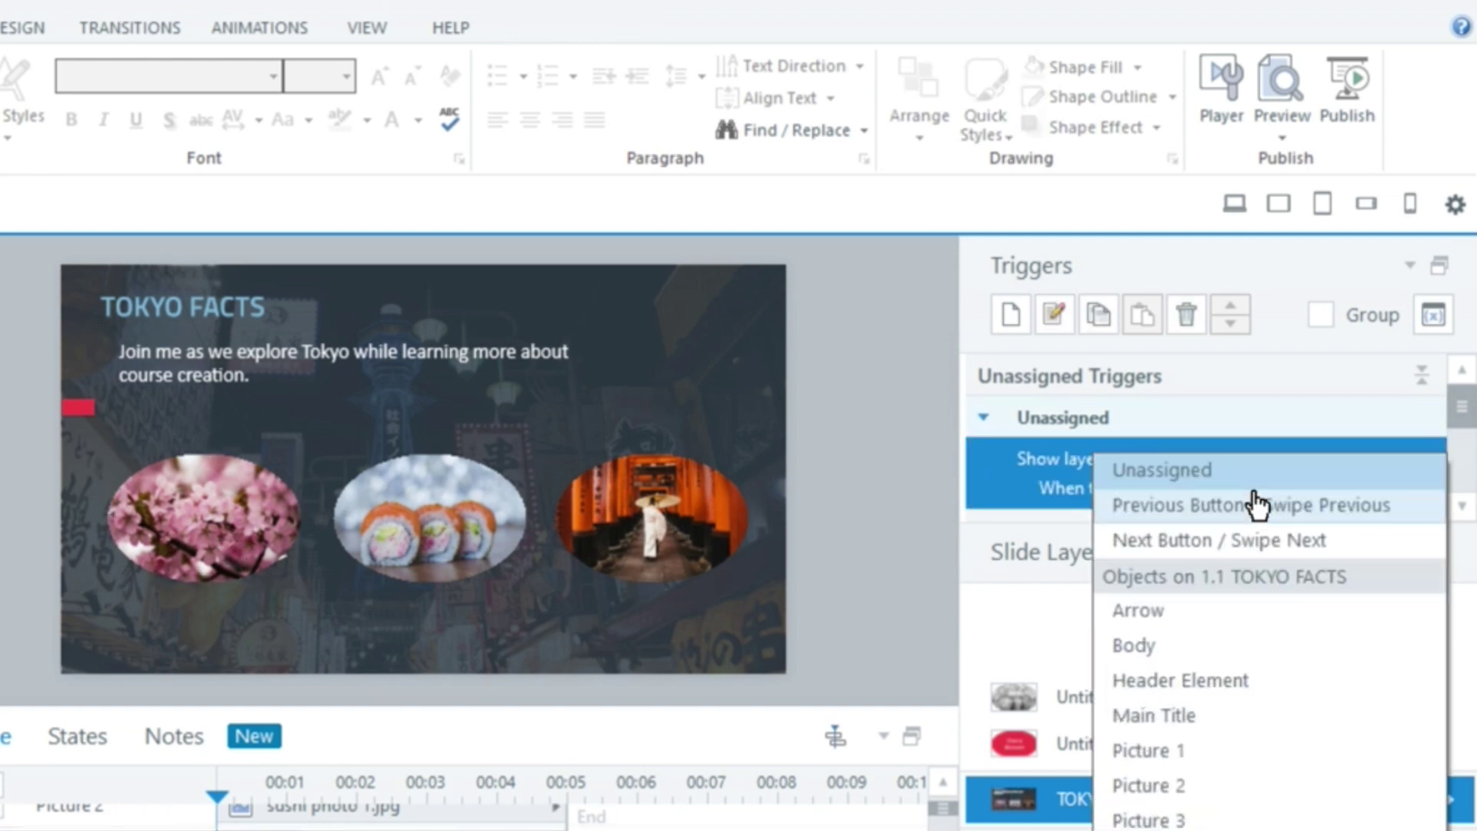
click(1248, 752)
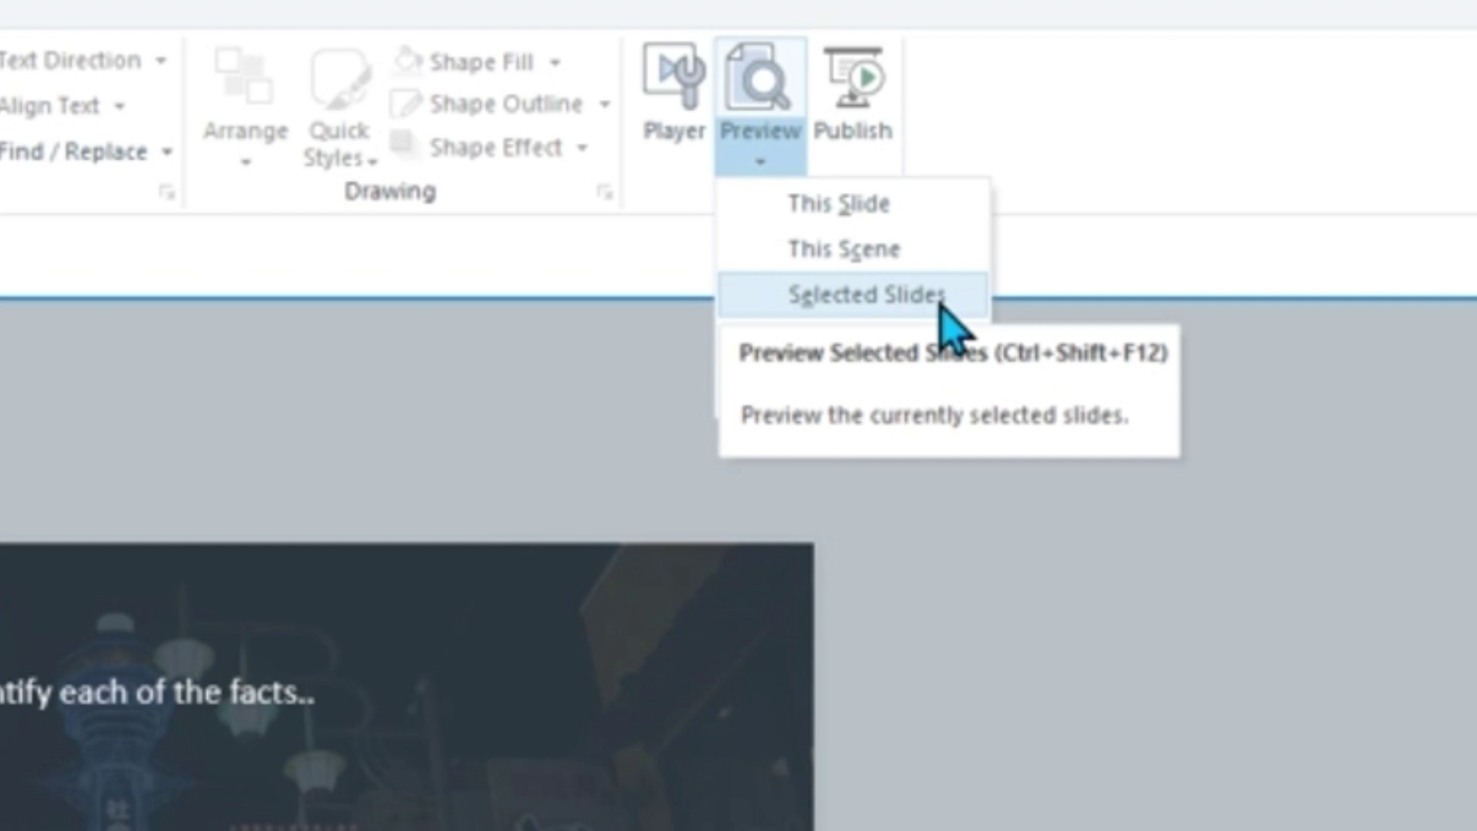
Preview the selected slide, test the cherry blossom and sushi pictures' layers, and return to editing the slide.
click(941, 304)
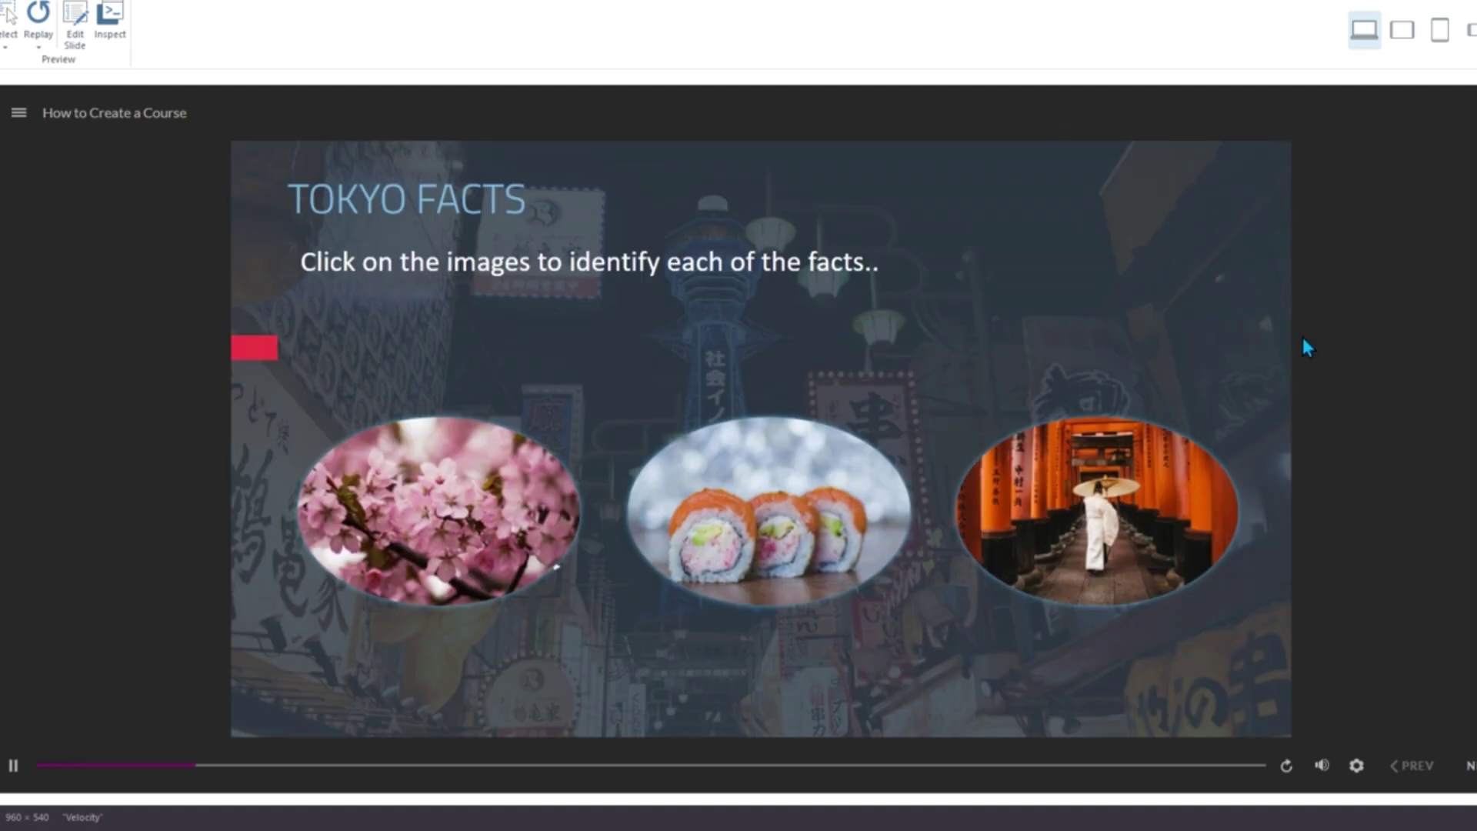
click(445, 504)
click(808, 510)
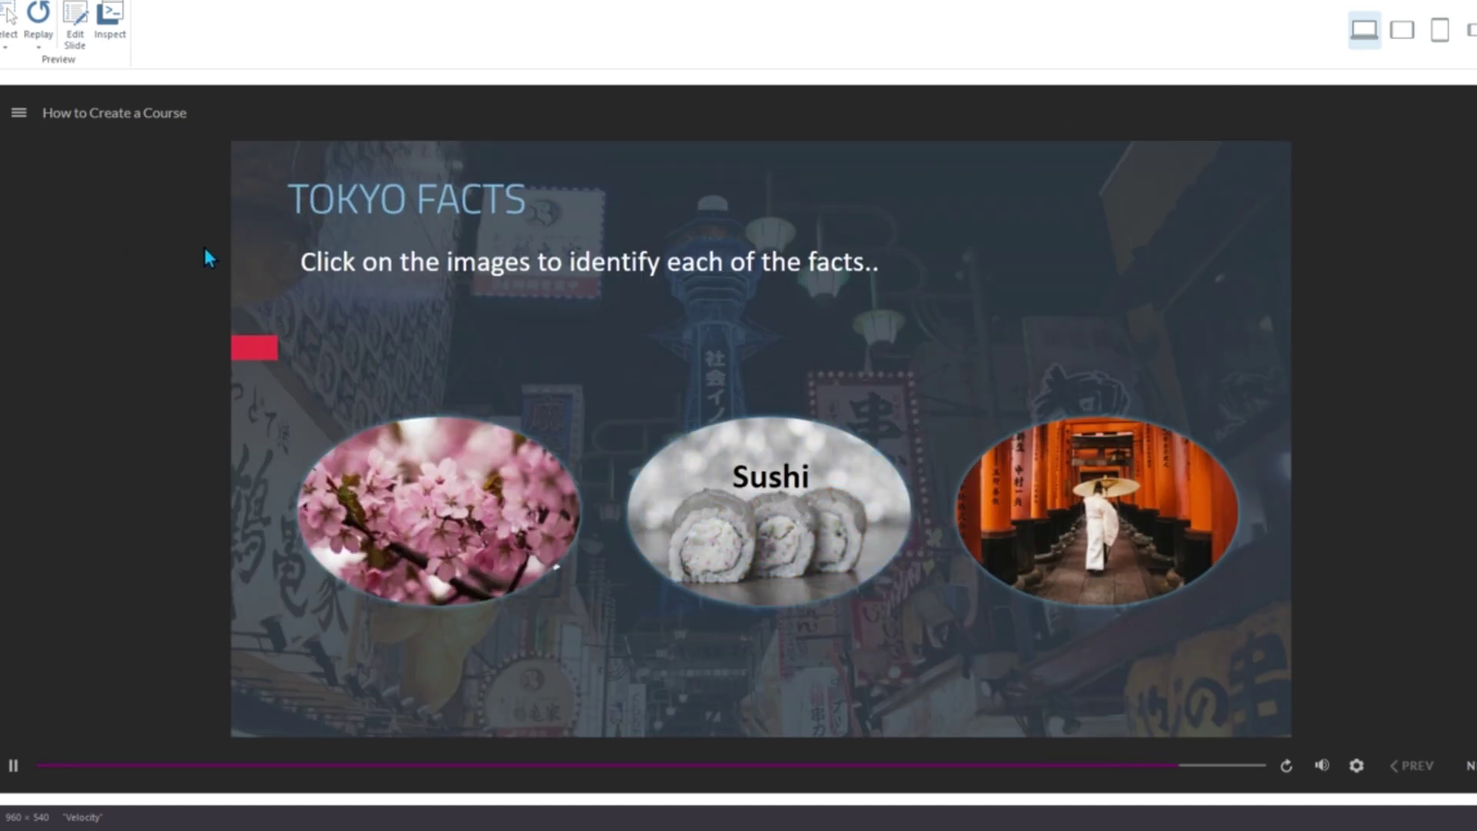
click(75, 23)
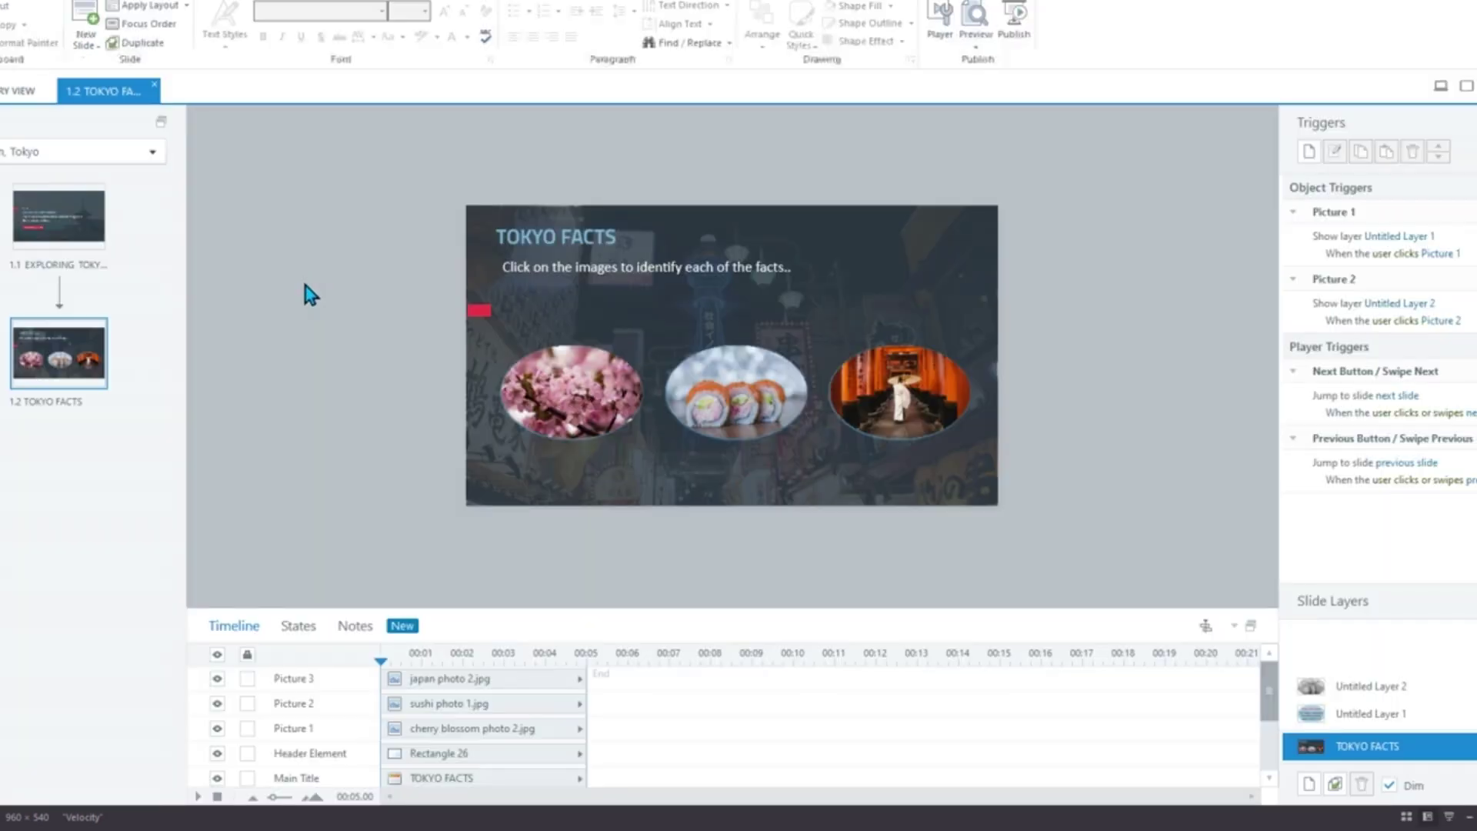
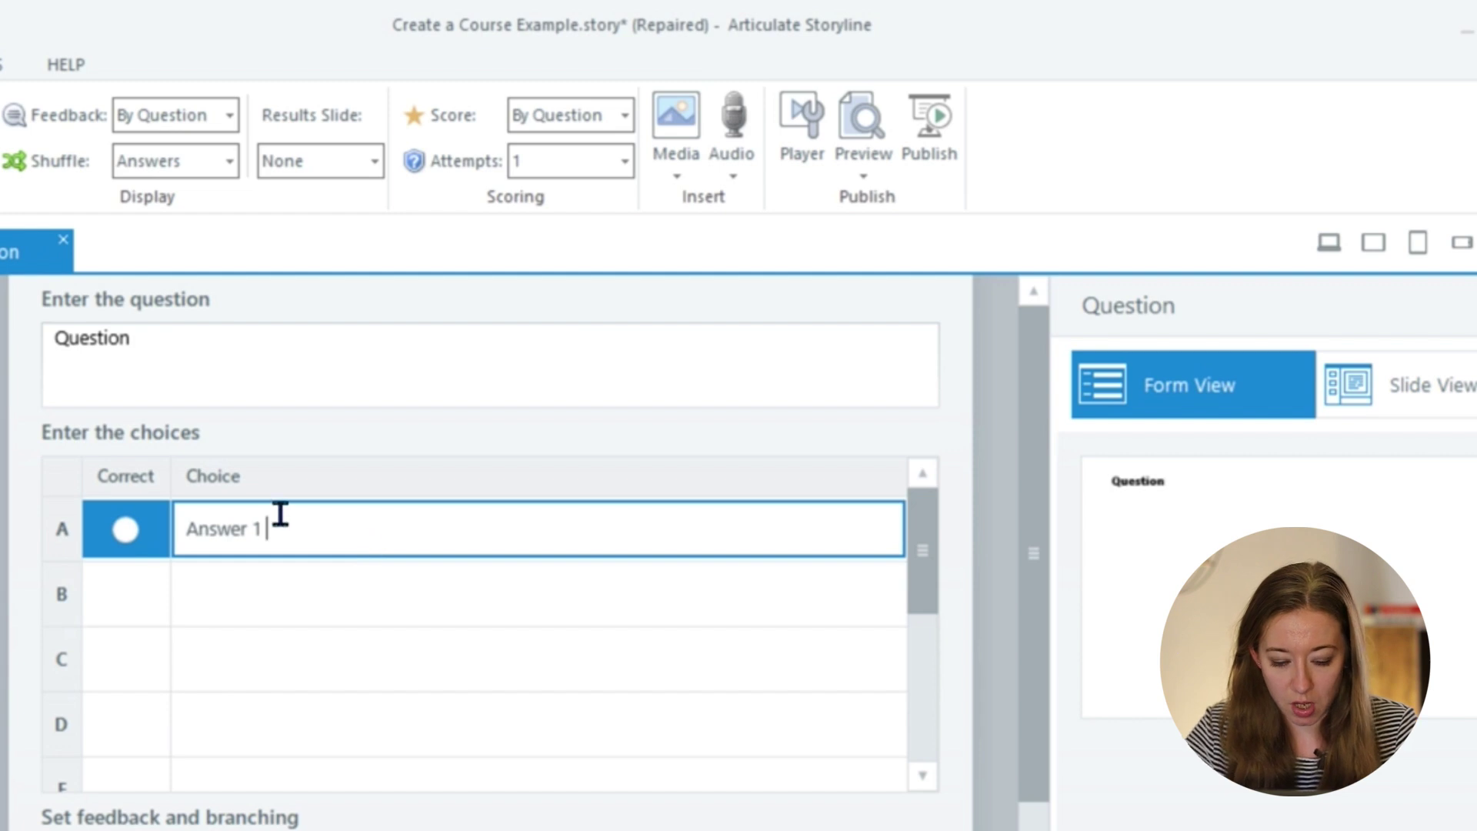
Enter "Answer 2" as choice B of the question and switch the question to Slide View.
click(287, 593)
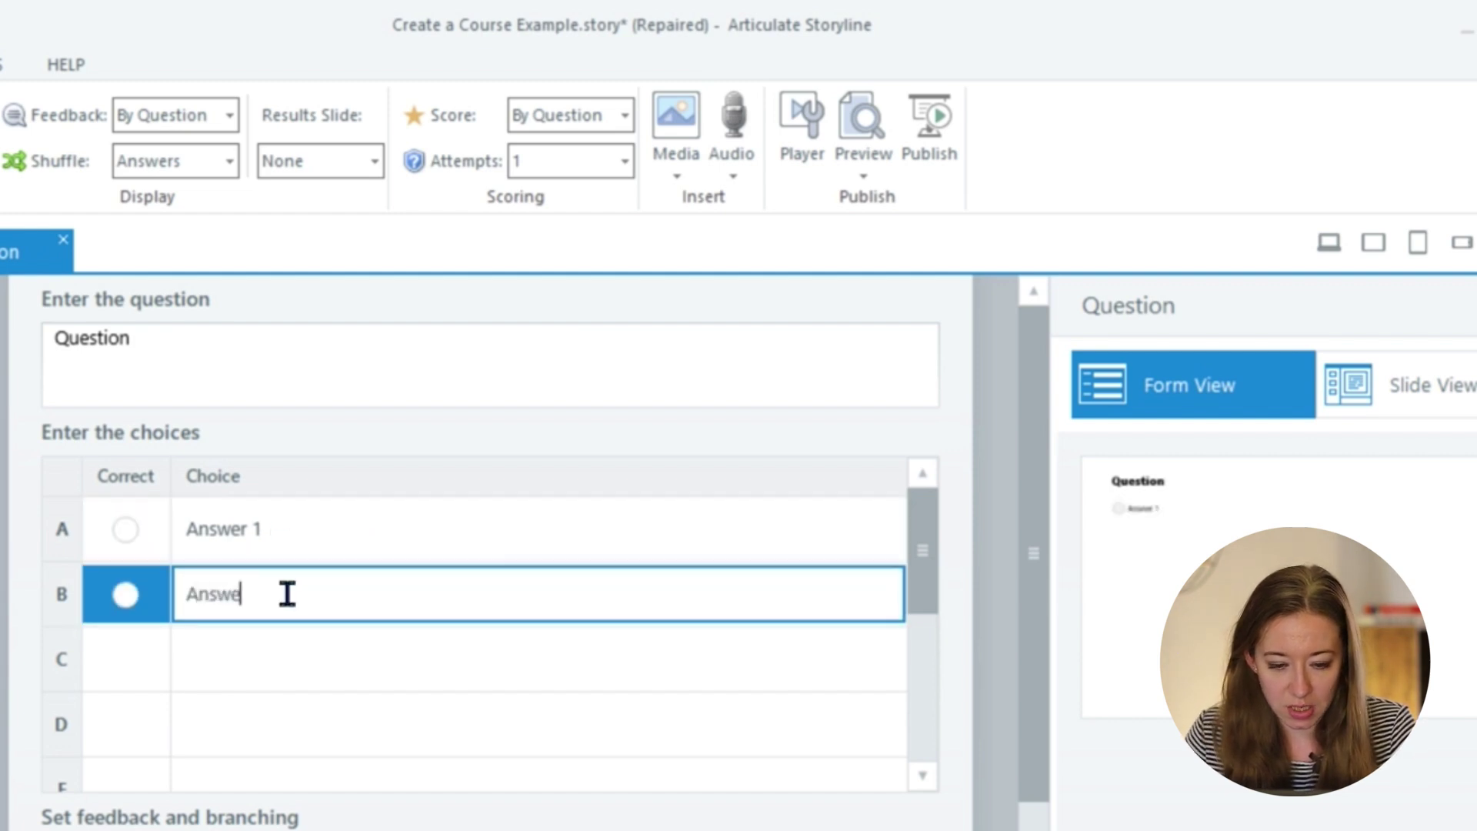
text(Answer 2)
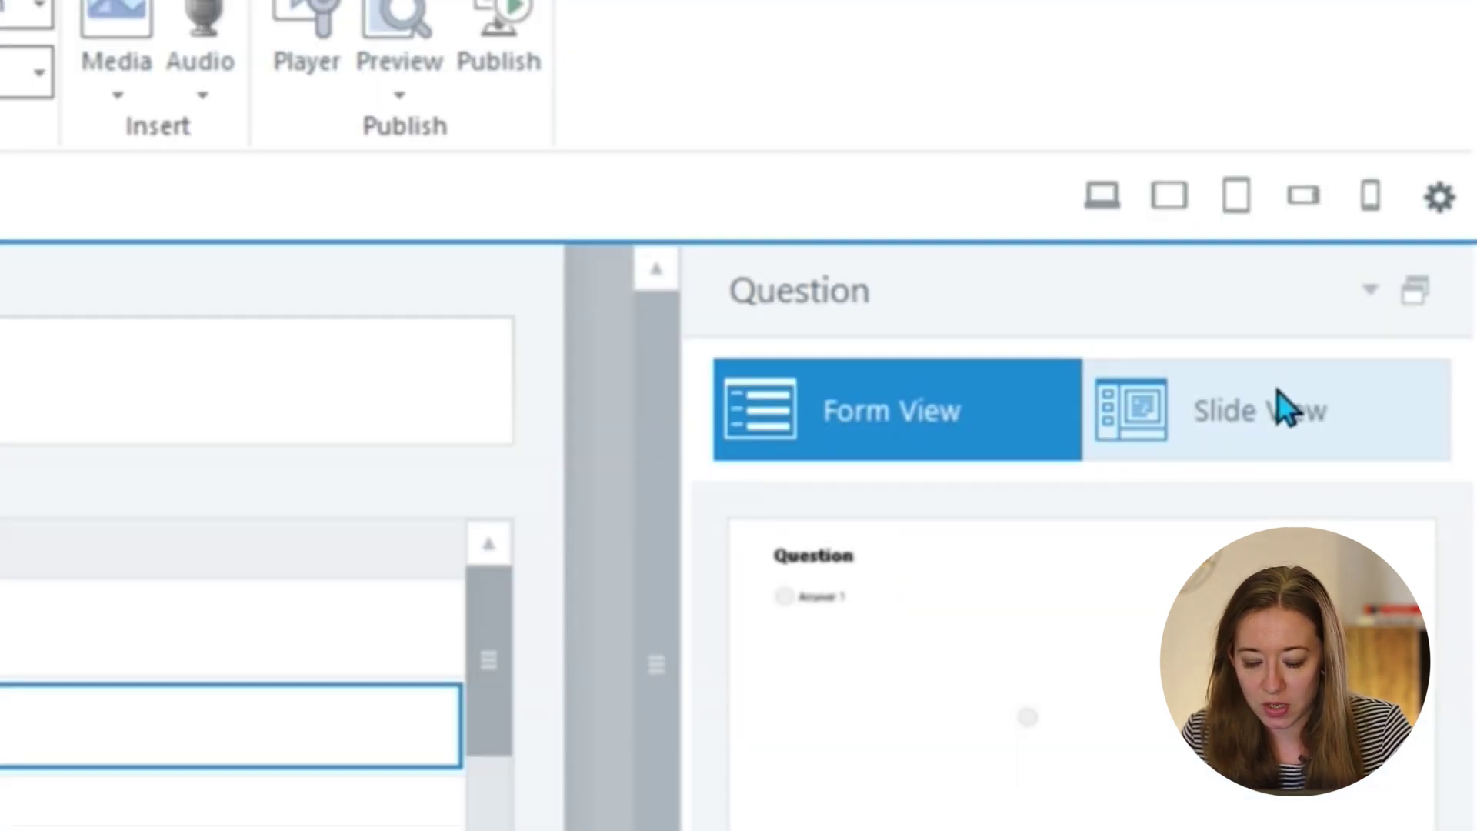
click(1277, 392)
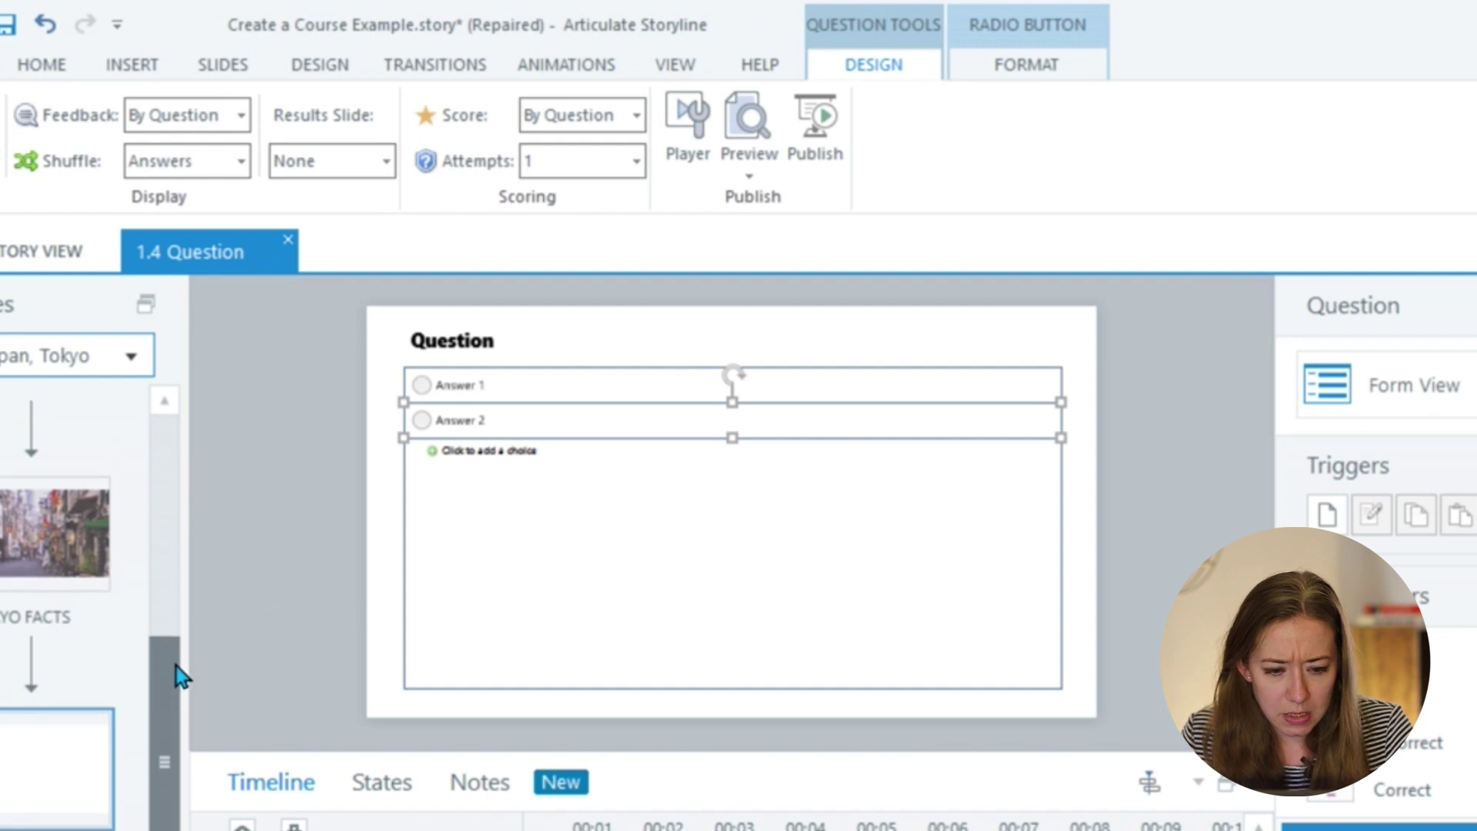
Copy the street picture from slide 1.3 TOKYO FACTS onto the question slide and move it behind the question and choices.
click(56, 528)
click(266, 449)
click(781, 368)
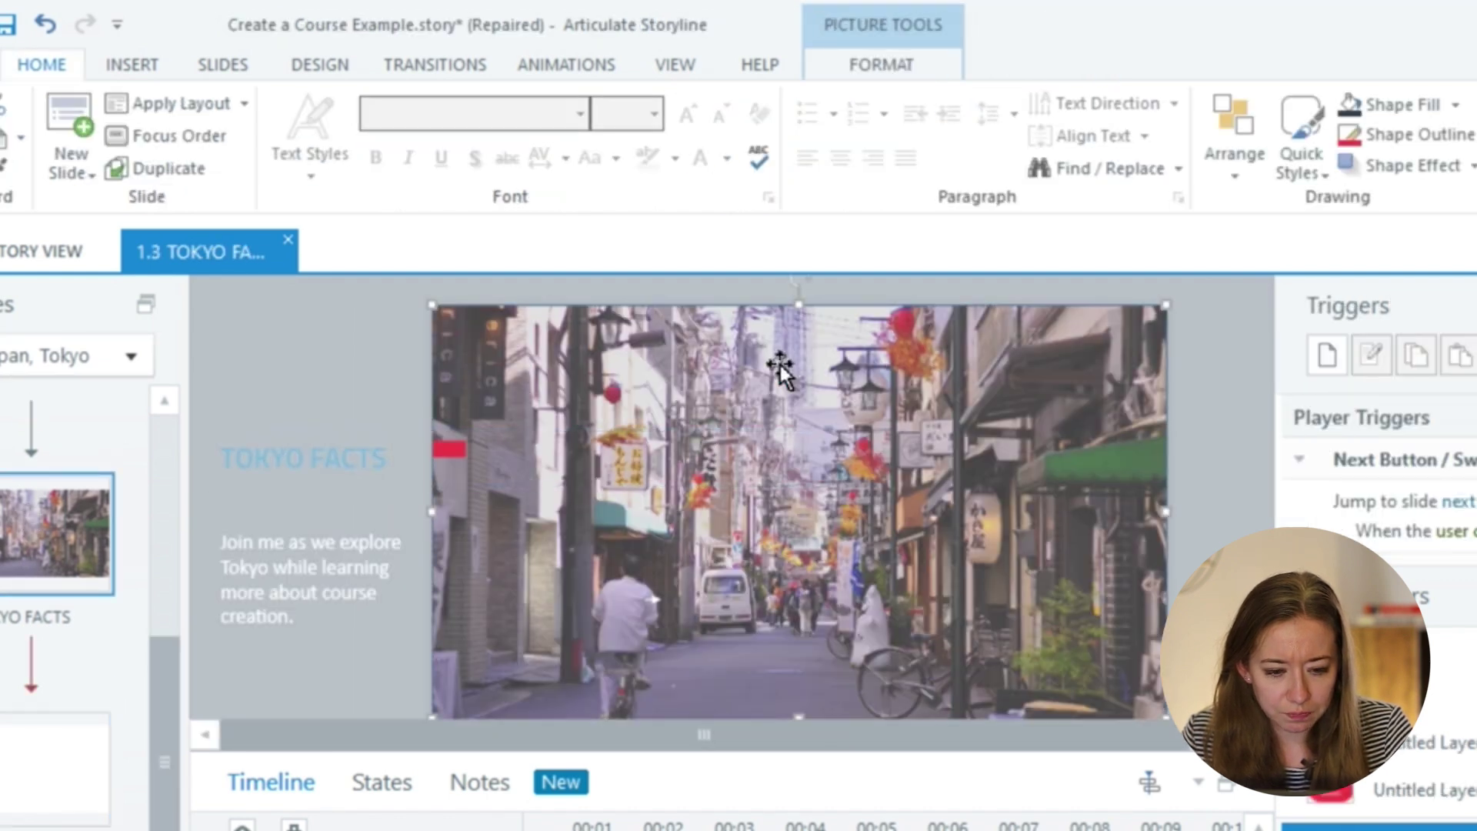
click(28, 785)
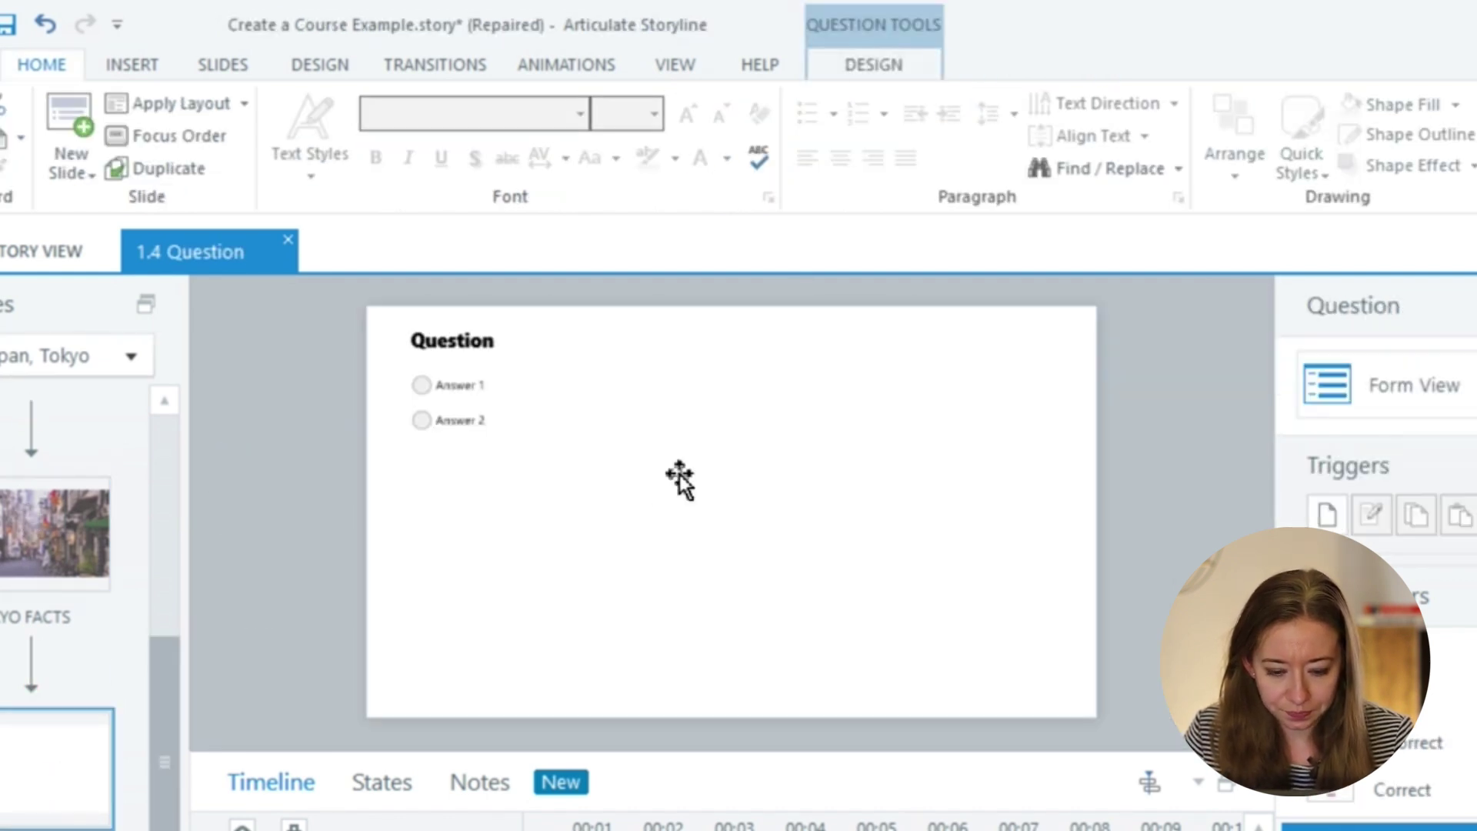
key(ctrl+v)
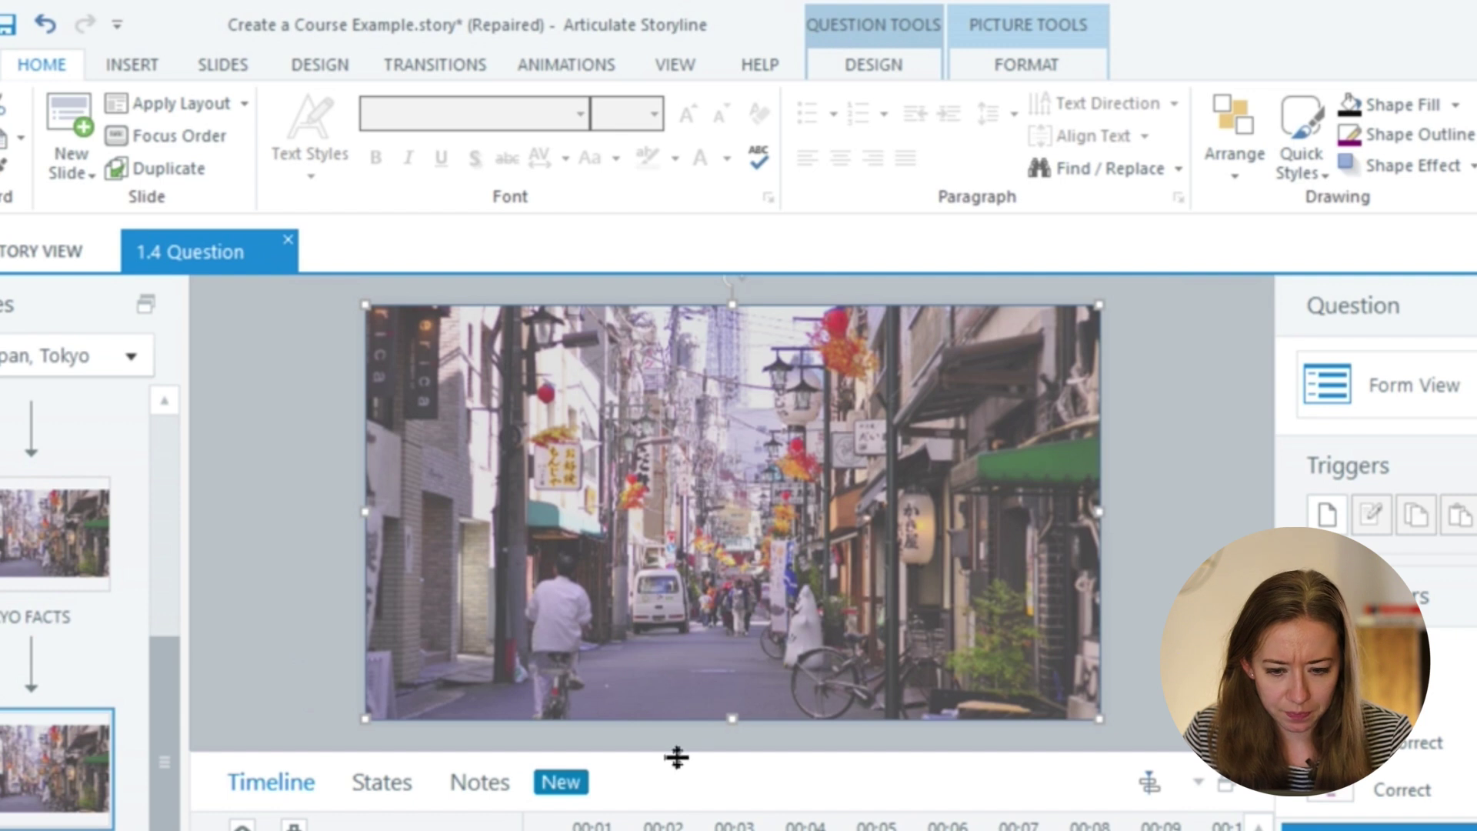
drag(677, 758, 727, 600)
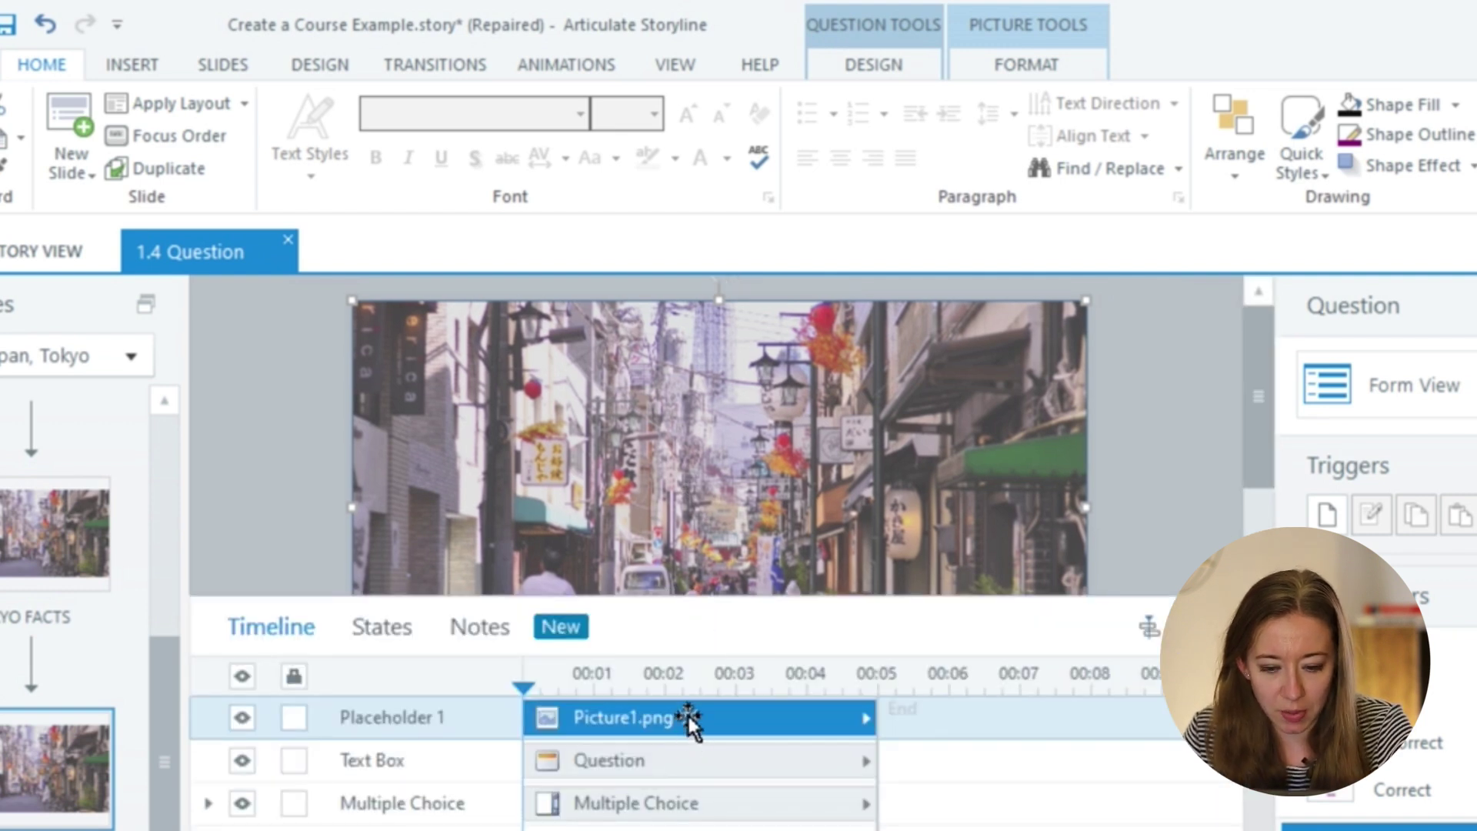
drag(680, 738, 659, 802)
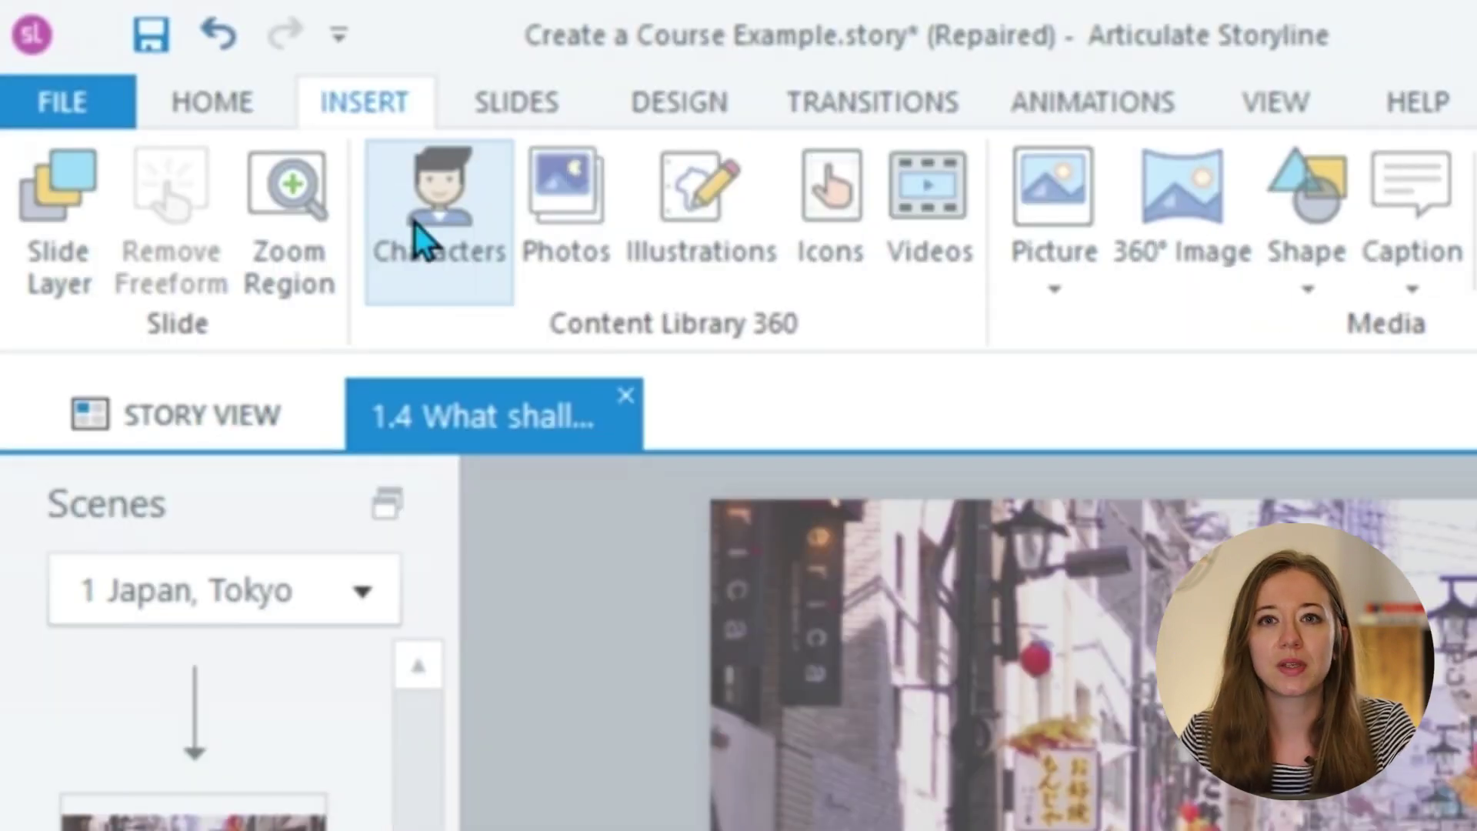
Browse the Casual characters in the content library and select the character Valeria.
click(414, 223)
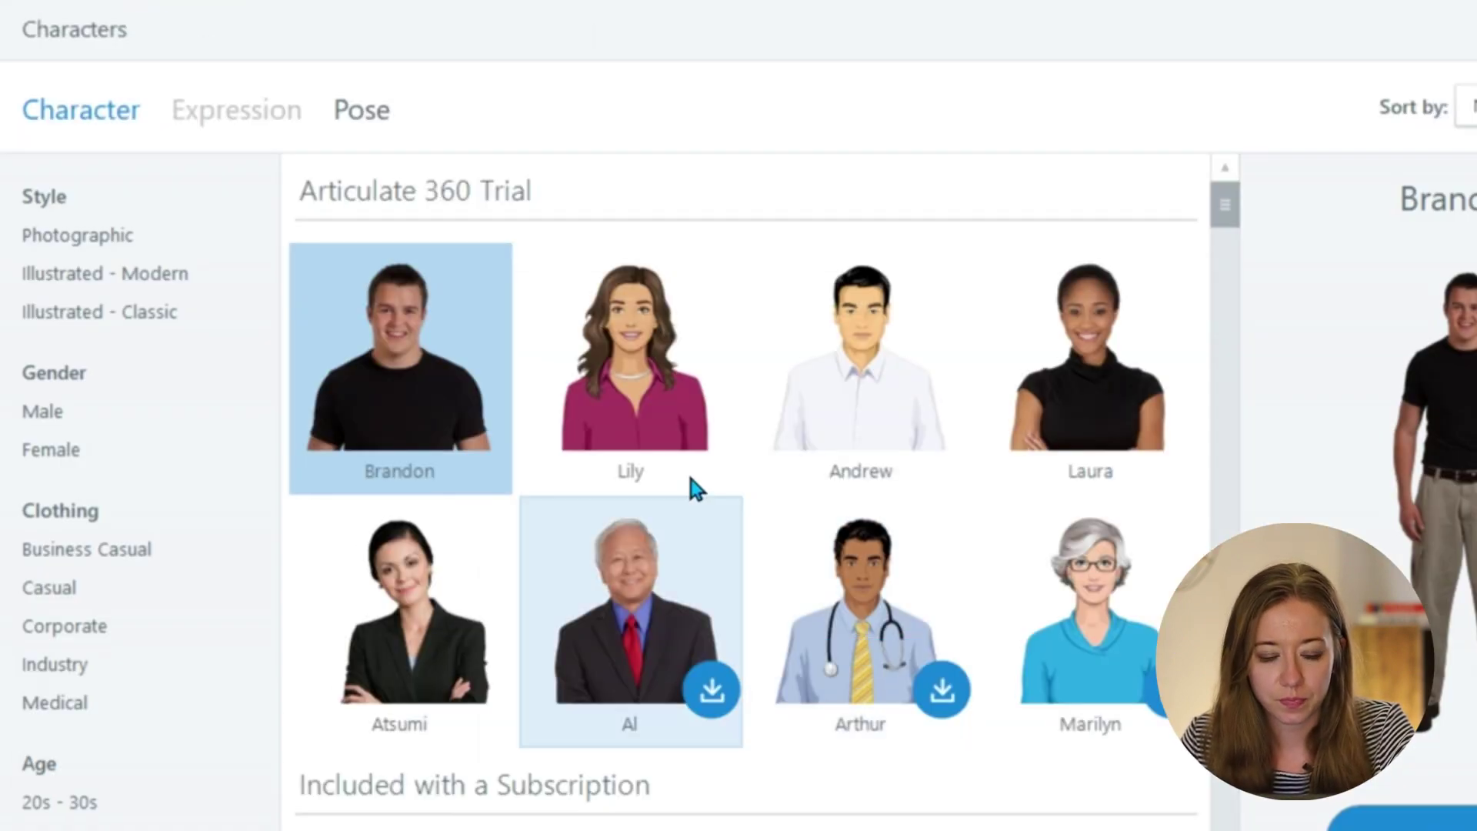
drag(1228, 207, 1232, 236)
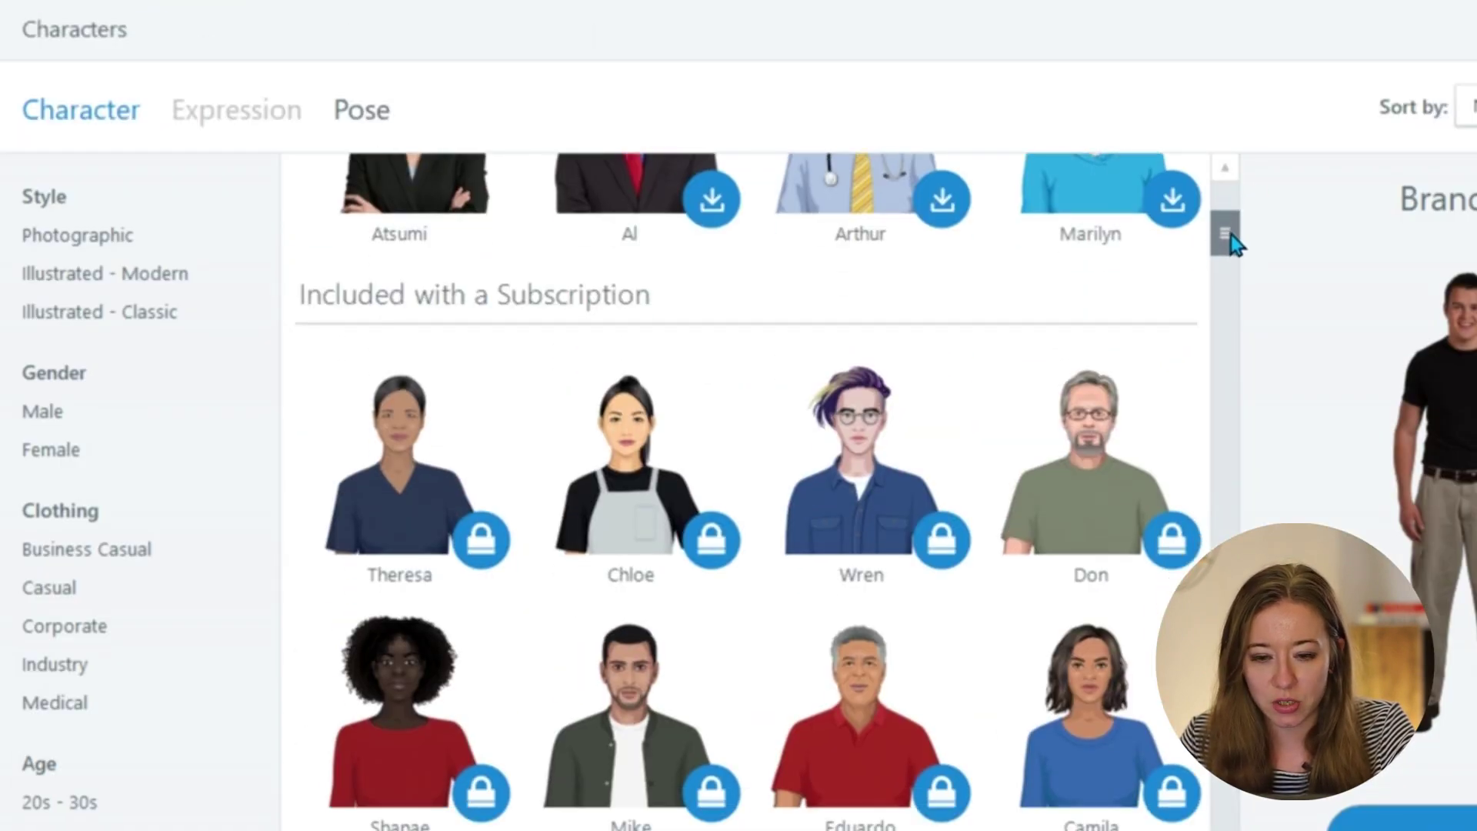
click(52, 587)
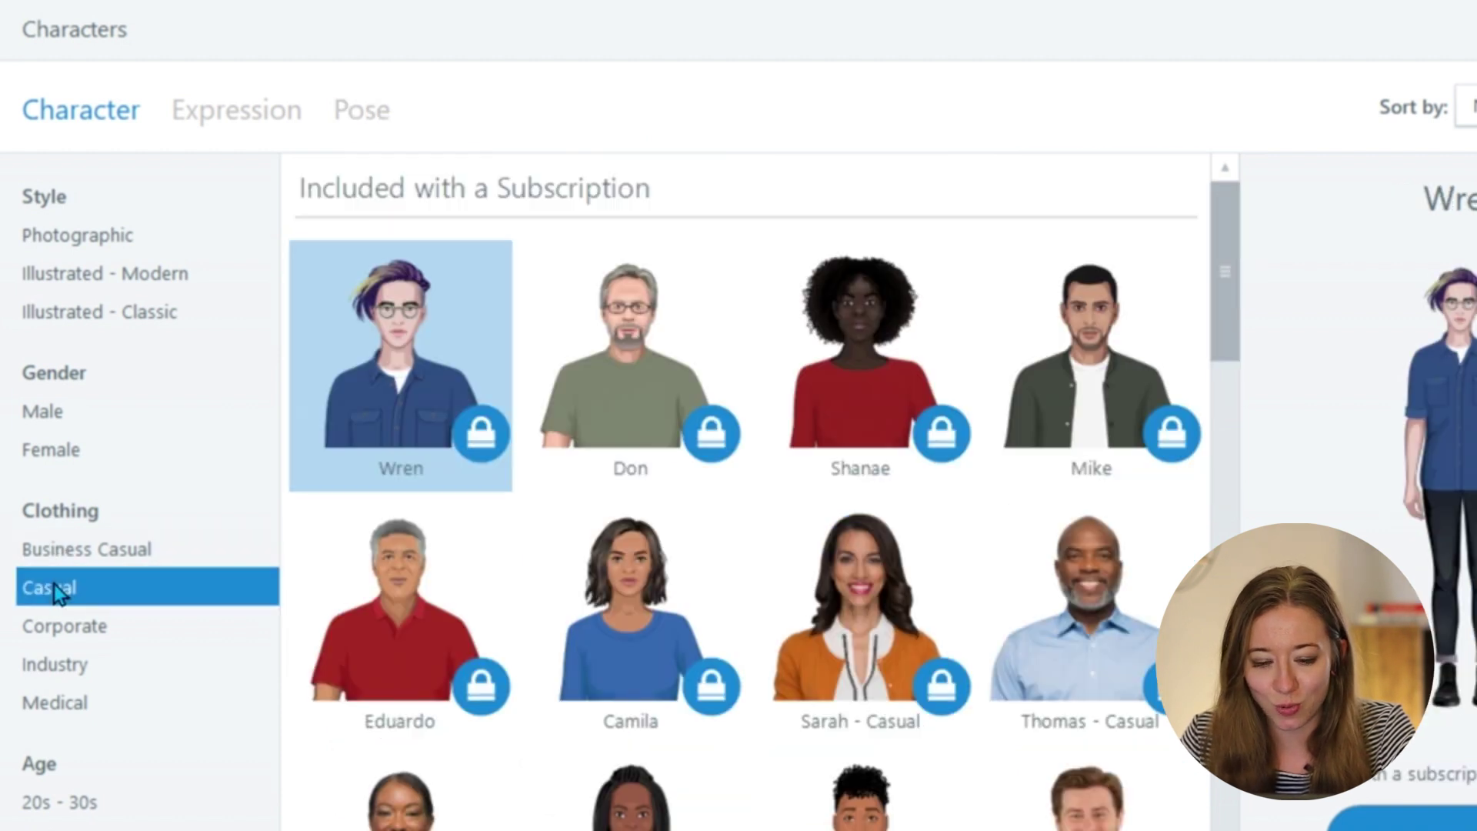
drag(1235, 312, 1239, 440)
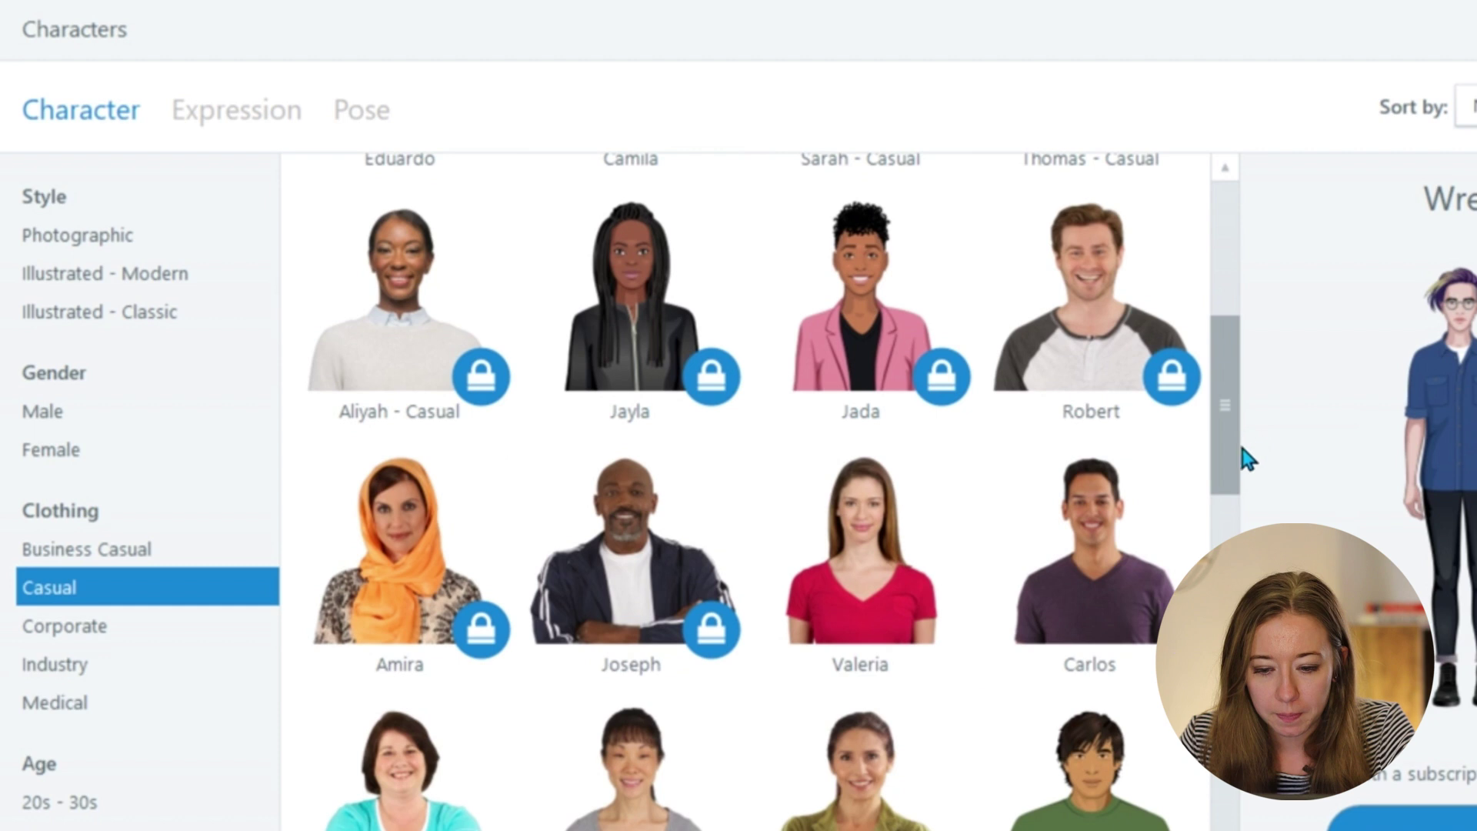
click(869, 580)
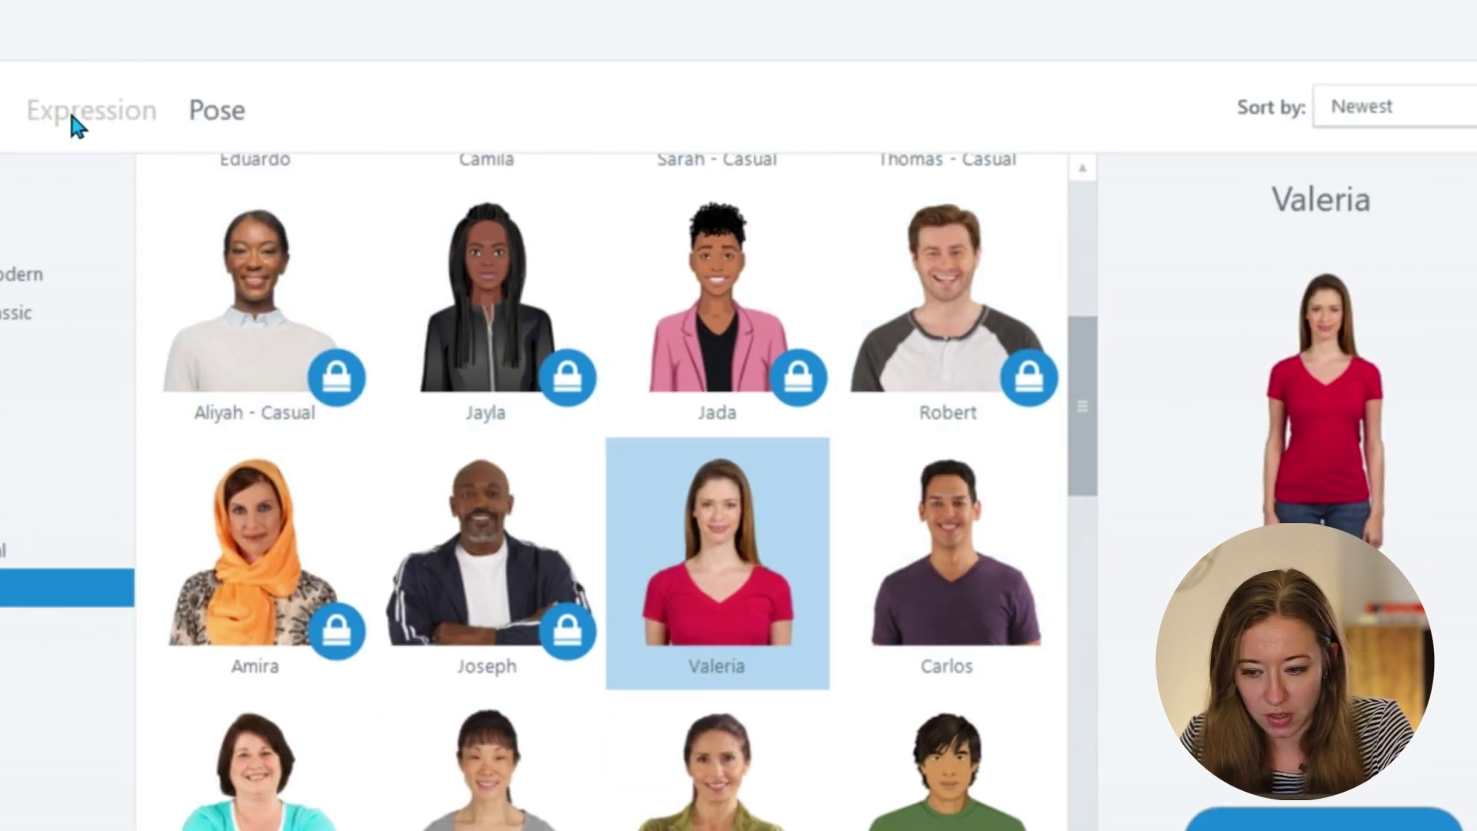
Choose a Thinking pose with one hand on the cheek and the other arm folded, and insert the character on the question slide.
click(224, 114)
drag(1079, 362, 1089, 382)
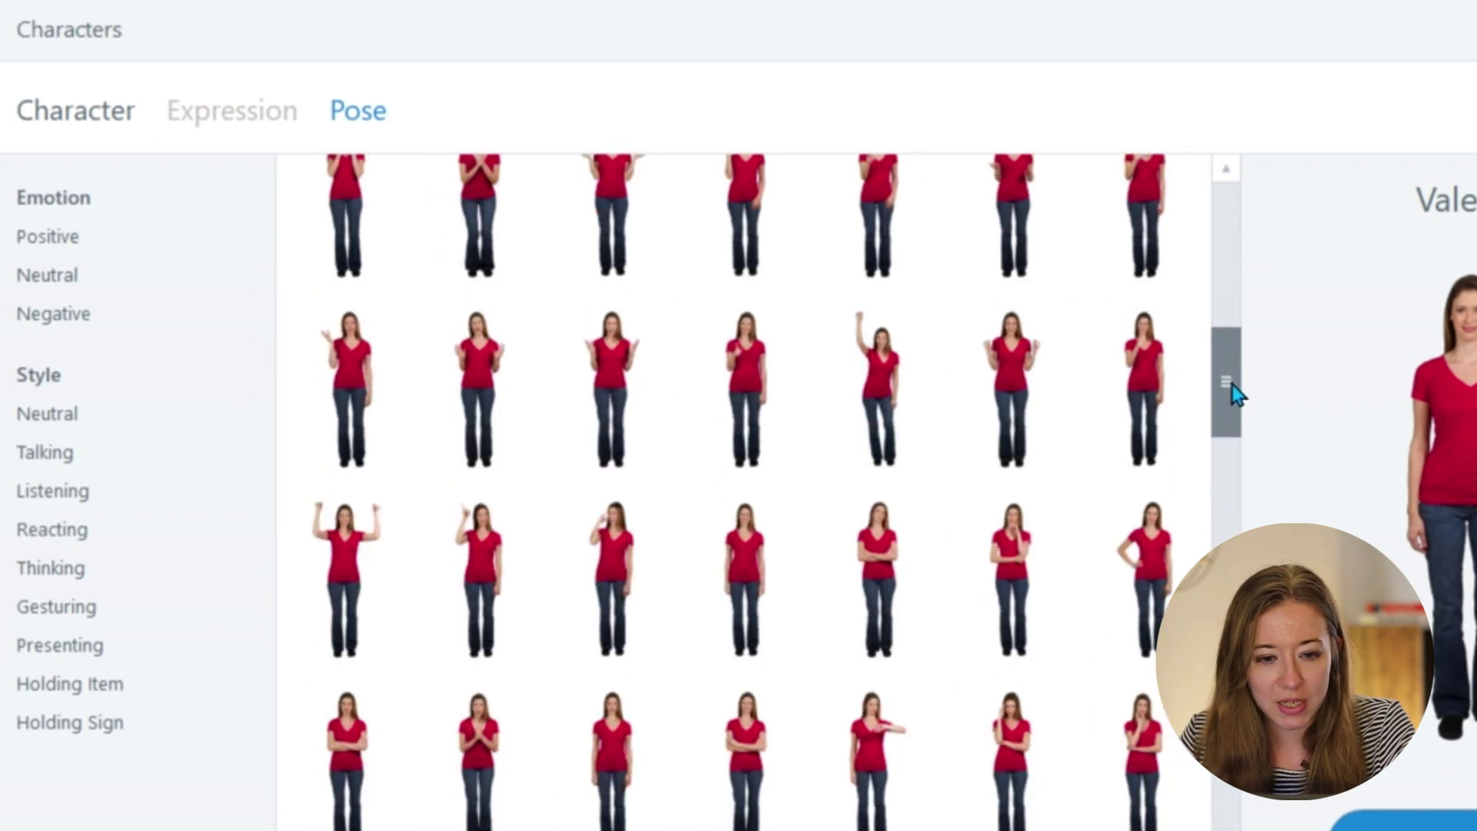
click(98, 577)
click(745, 238)
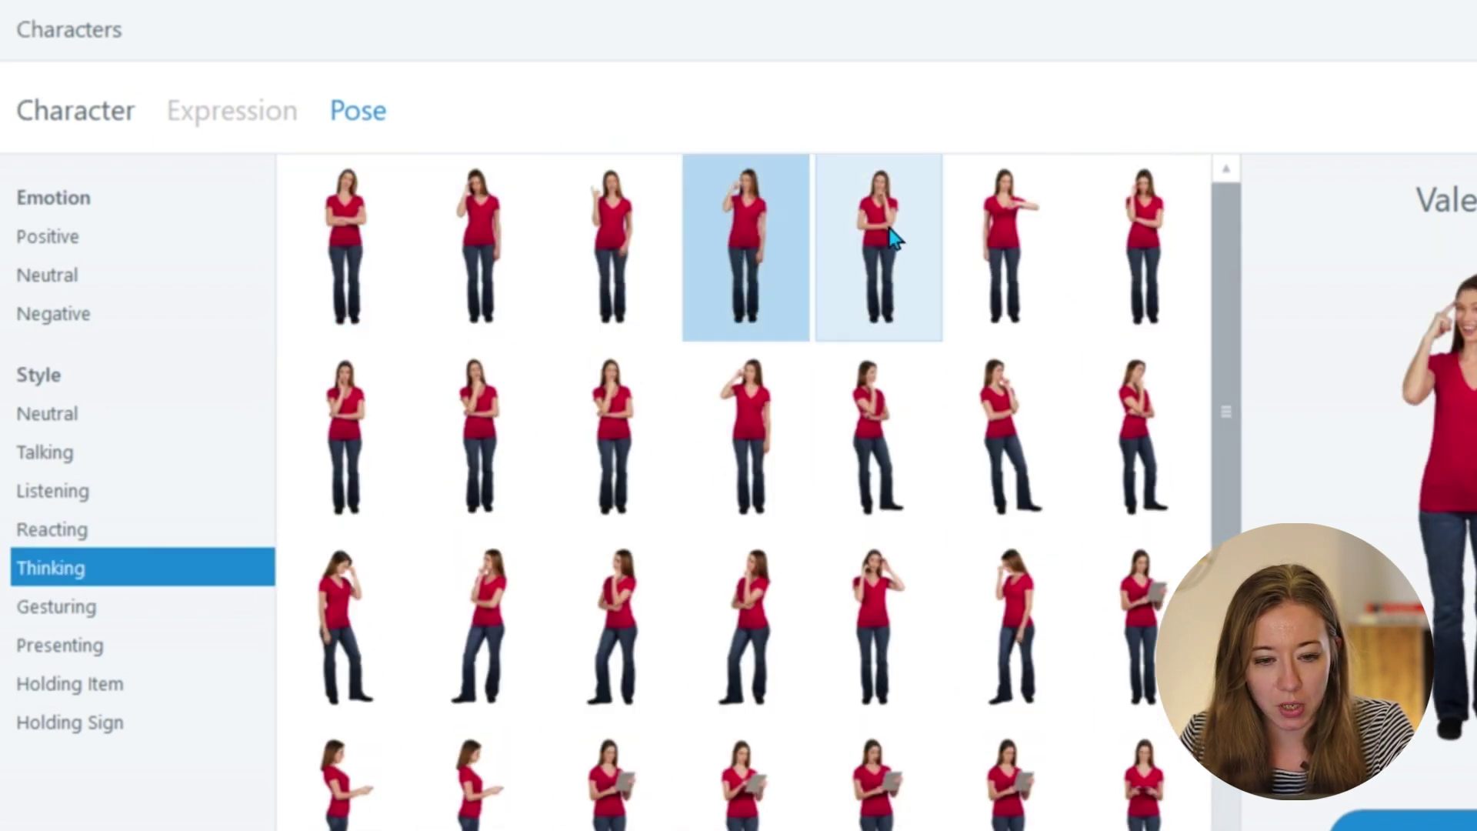
click(893, 234)
click(1138, 248)
click(339, 415)
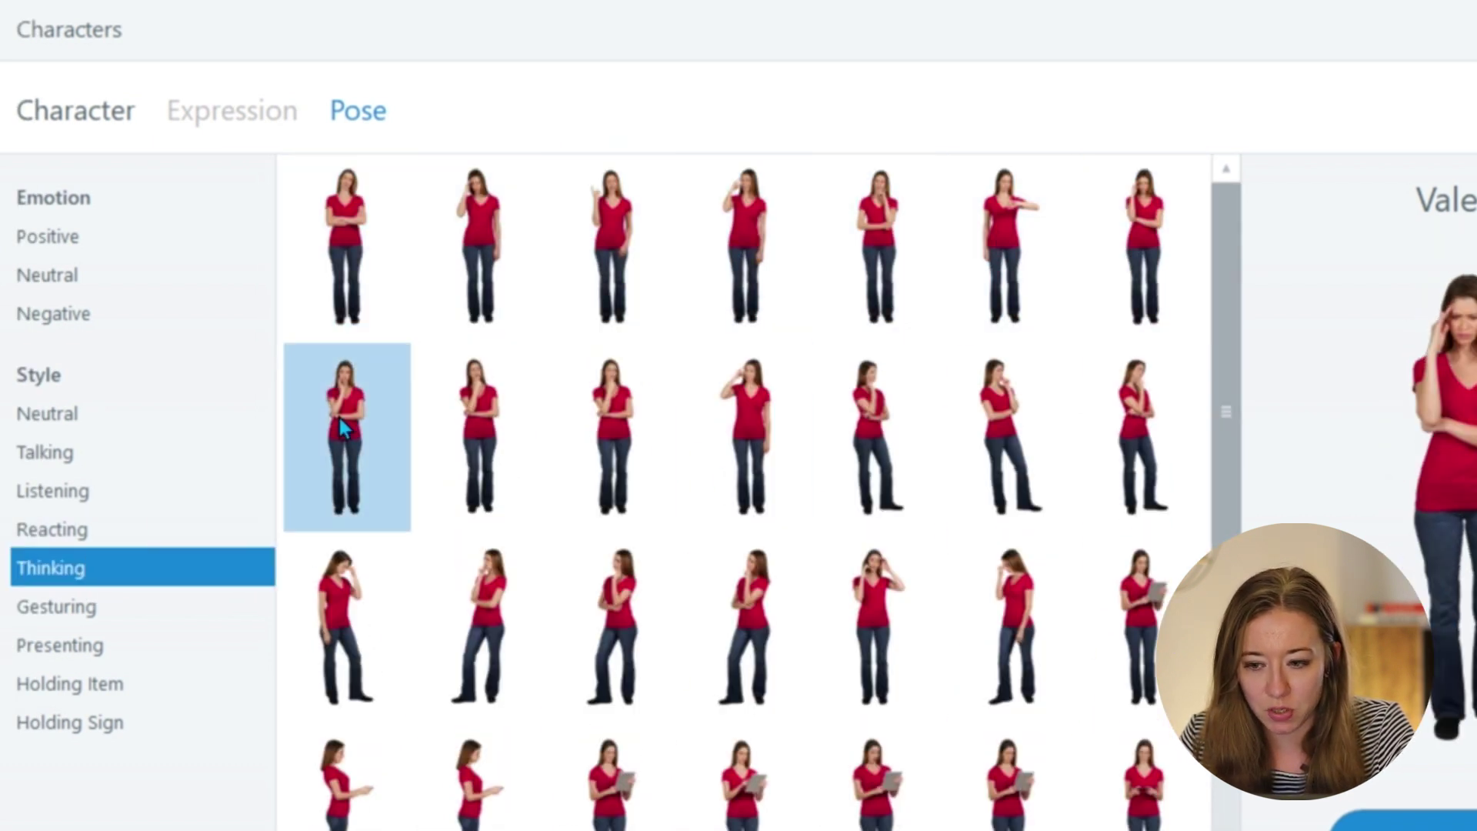
click(1453, 822)
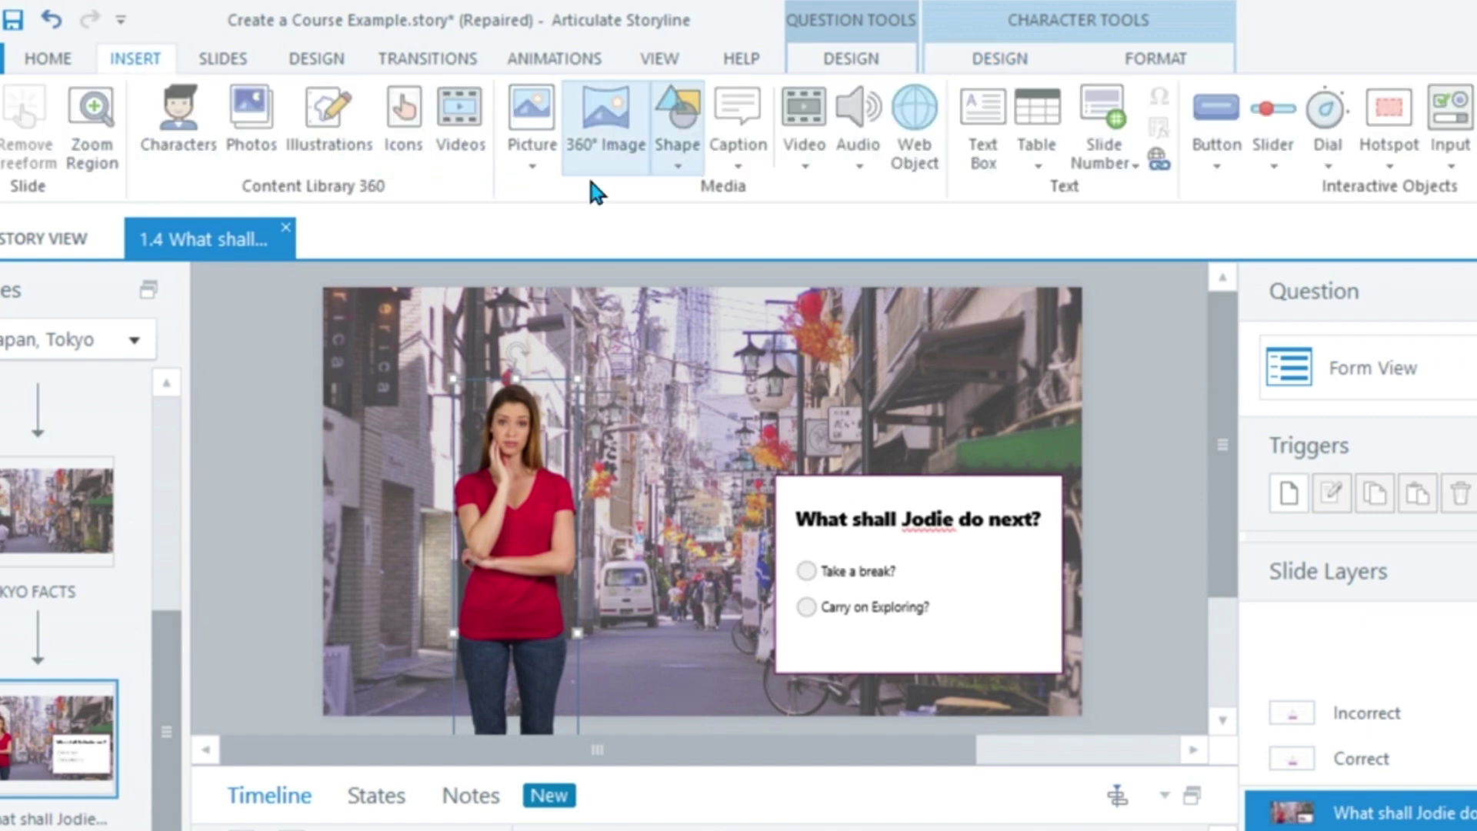
Draw a banner rectangle directly above the question box, matching the box's width.
click(677, 127)
click(759, 271)
drag(775, 405, 1060, 462)
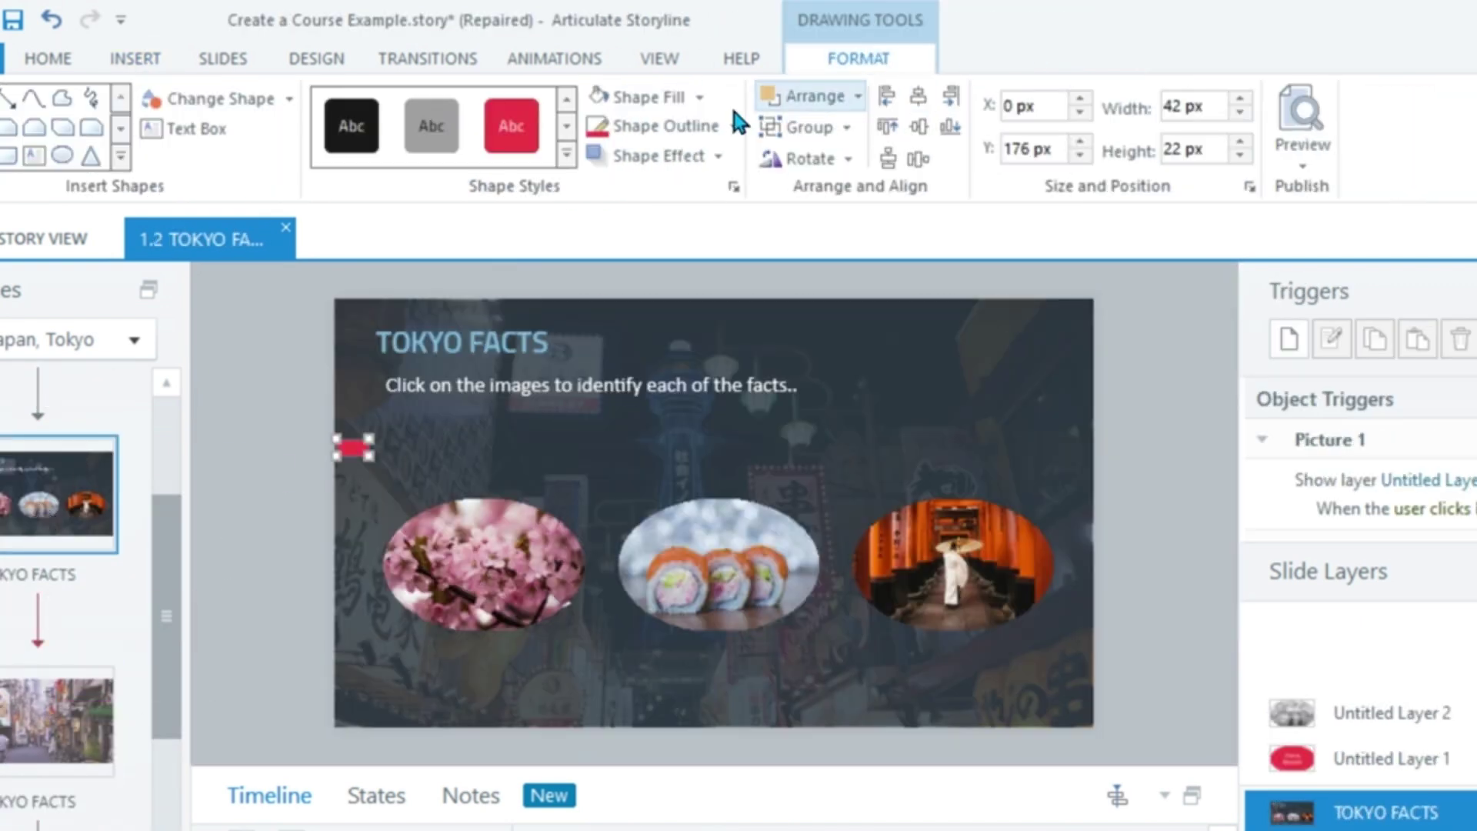
Copy the small red accent shape from slide 1.2 TOKYO FACTS to the question slide and fill it and the banner with #E31C45.
click(731, 103)
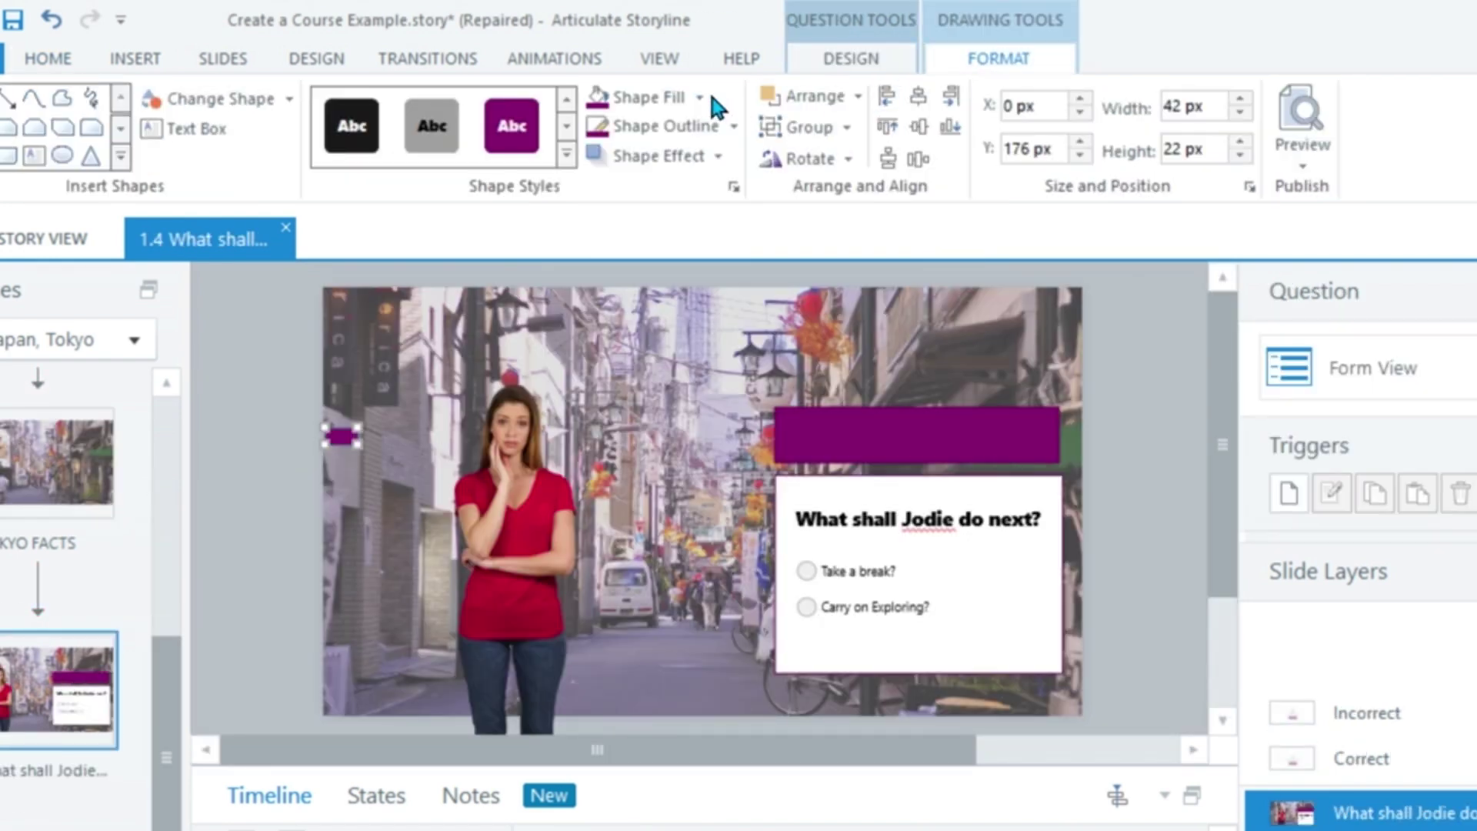
click(712, 102)
text(#E31C45)
key(Return)
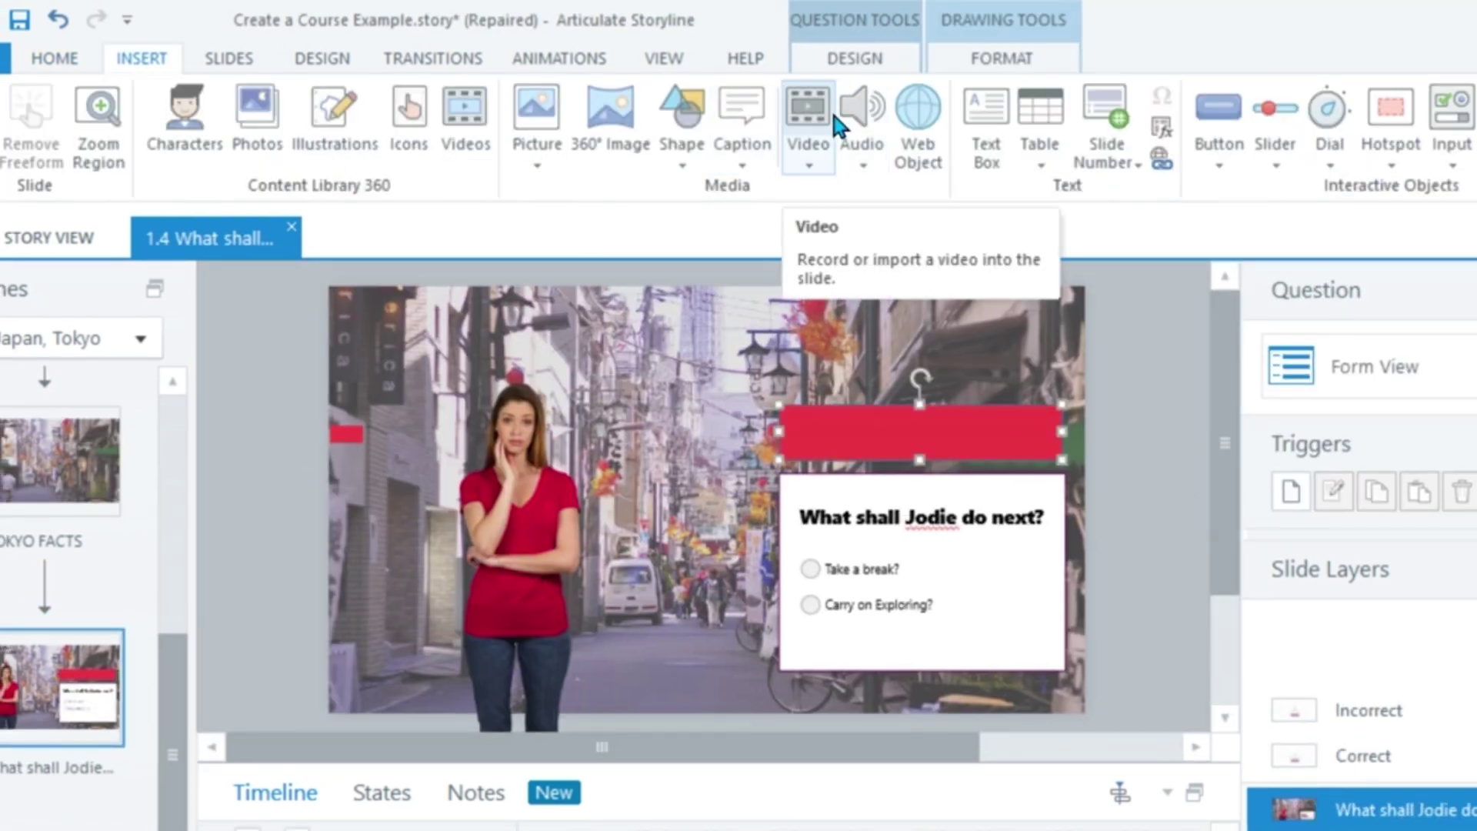
Add a text box reading "Decision Point" on the red banner, formatted at size 24, white and centered.
click(986, 124)
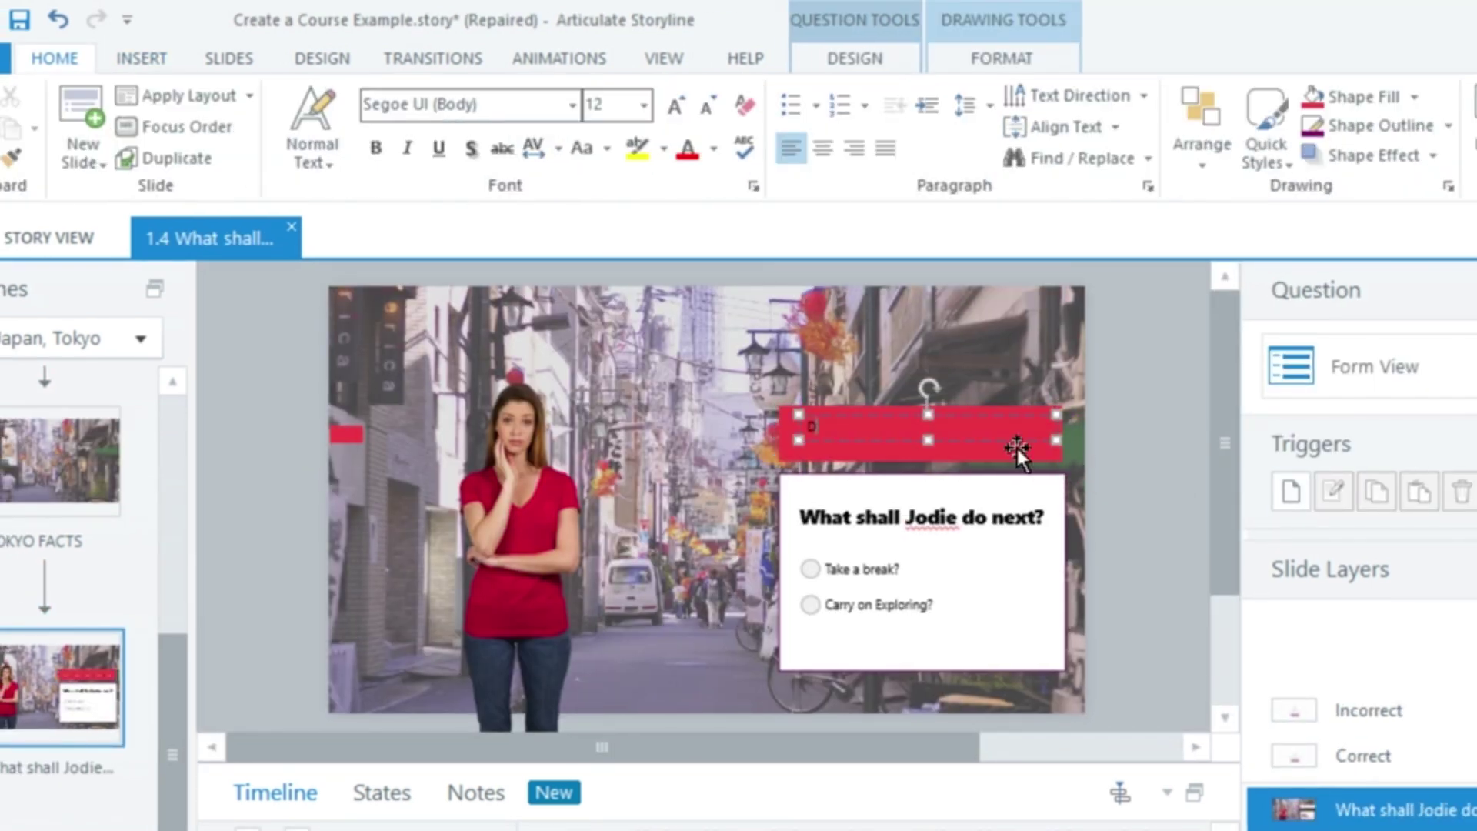
text(Decision Point)
key(ctrl+a)
click(643, 104)
click(608, 391)
click(713, 149)
click(720, 538)
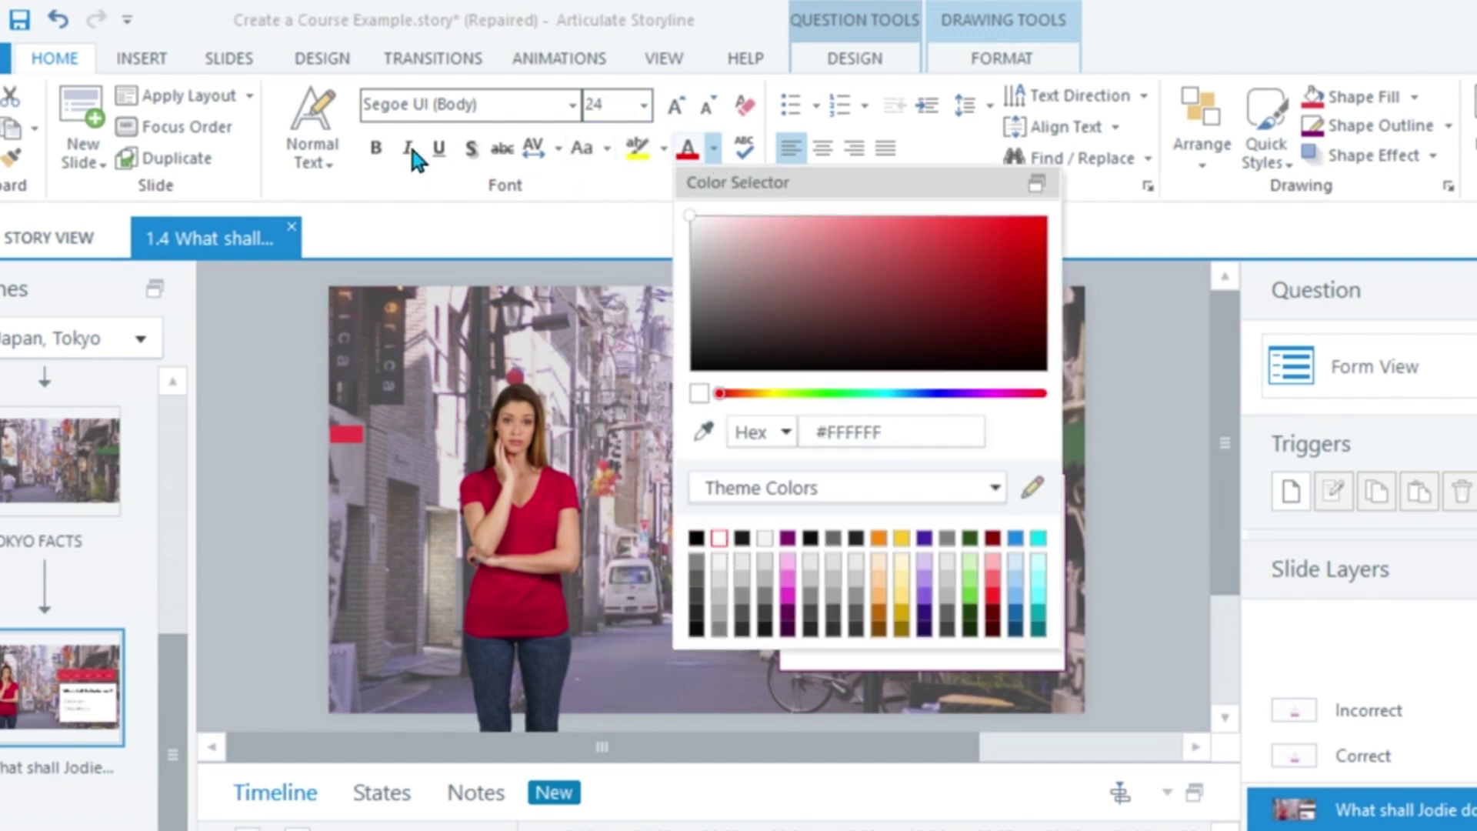
click(822, 148)
drag(1021, 417, 1005, 415)
Replace the heading on the Correct feedback layer with "Decision Point".
click(1275, 584)
click(1343, 757)
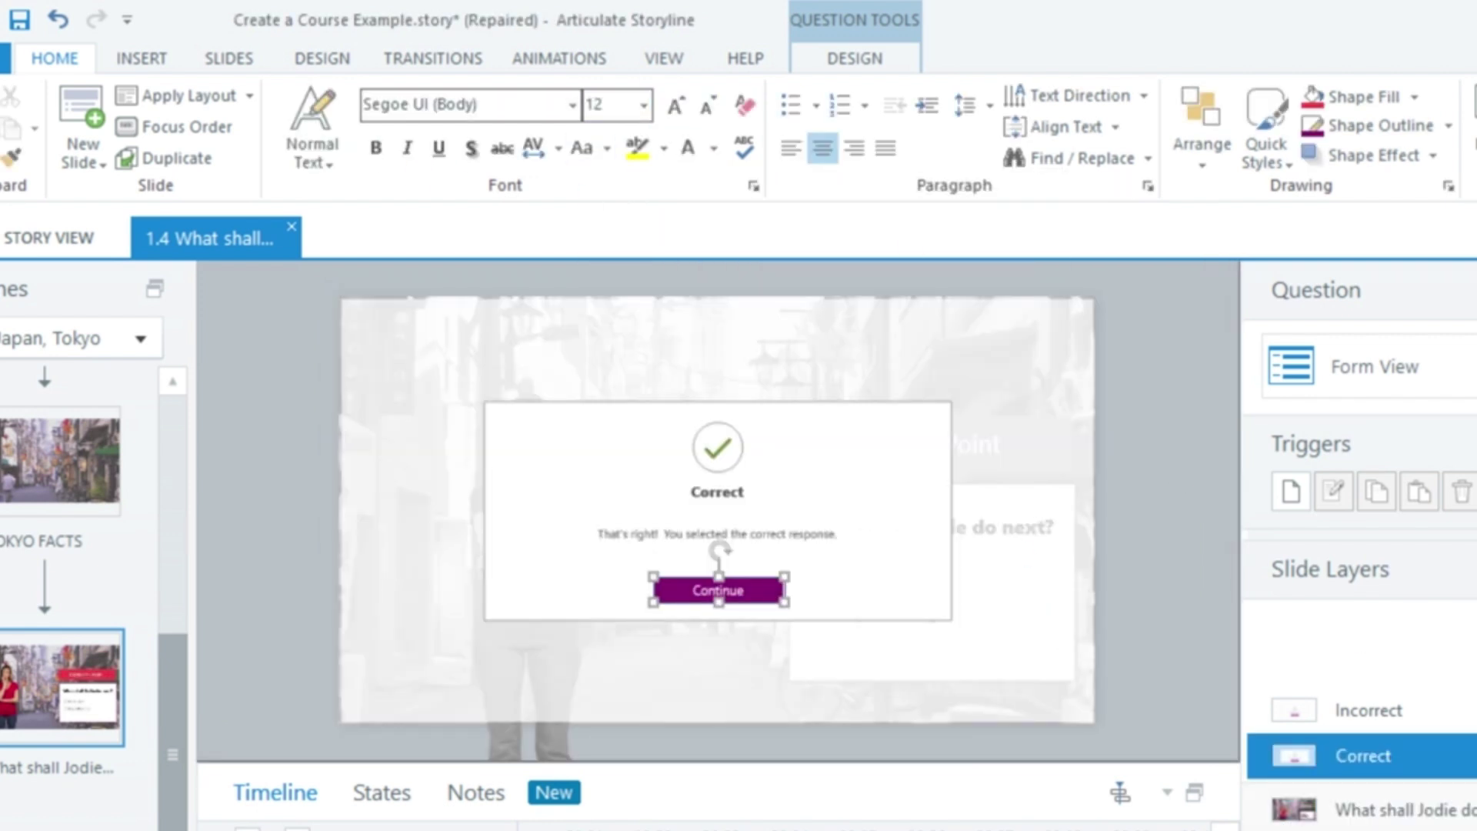
click(1347, 711)
click(1343, 757)
drag(753, 491, 662, 483)
text(Decision Point)
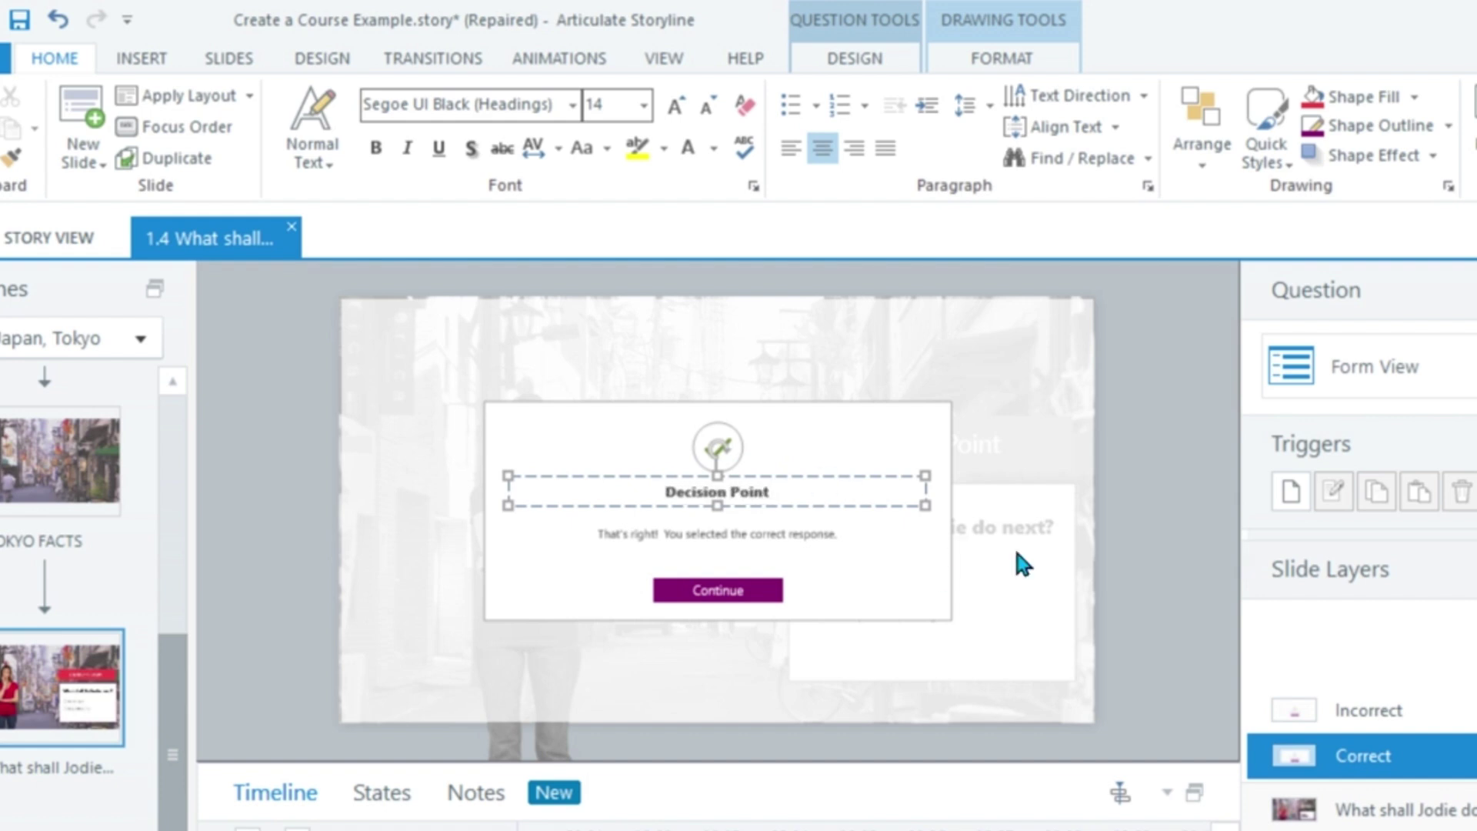
Copy the banner's "Decision Point" text into the heading of the Incorrect feedback layer and color it black.
click(1354, 810)
drag(1002, 433, 834, 432)
key(ctrl+c)
click(1354, 711)
double_click(721, 494)
key(ctrl+v)
click(713, 149)
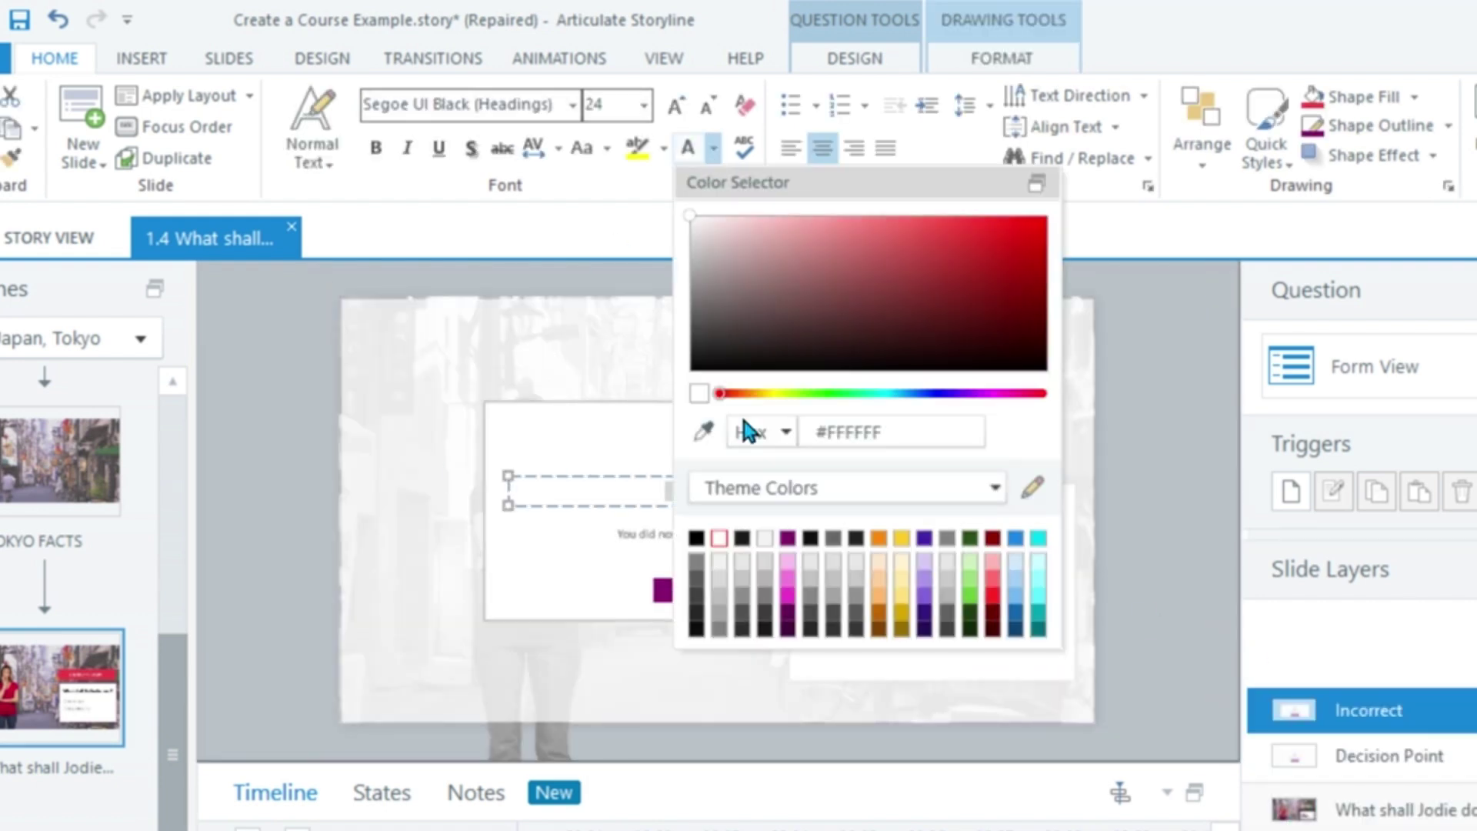
click(710, 540)
Extend the correct-answer feedback sentence with "you should definitely carry on exploring".
click(1347, 756)
click(1355, 809)
click(1347, 756)
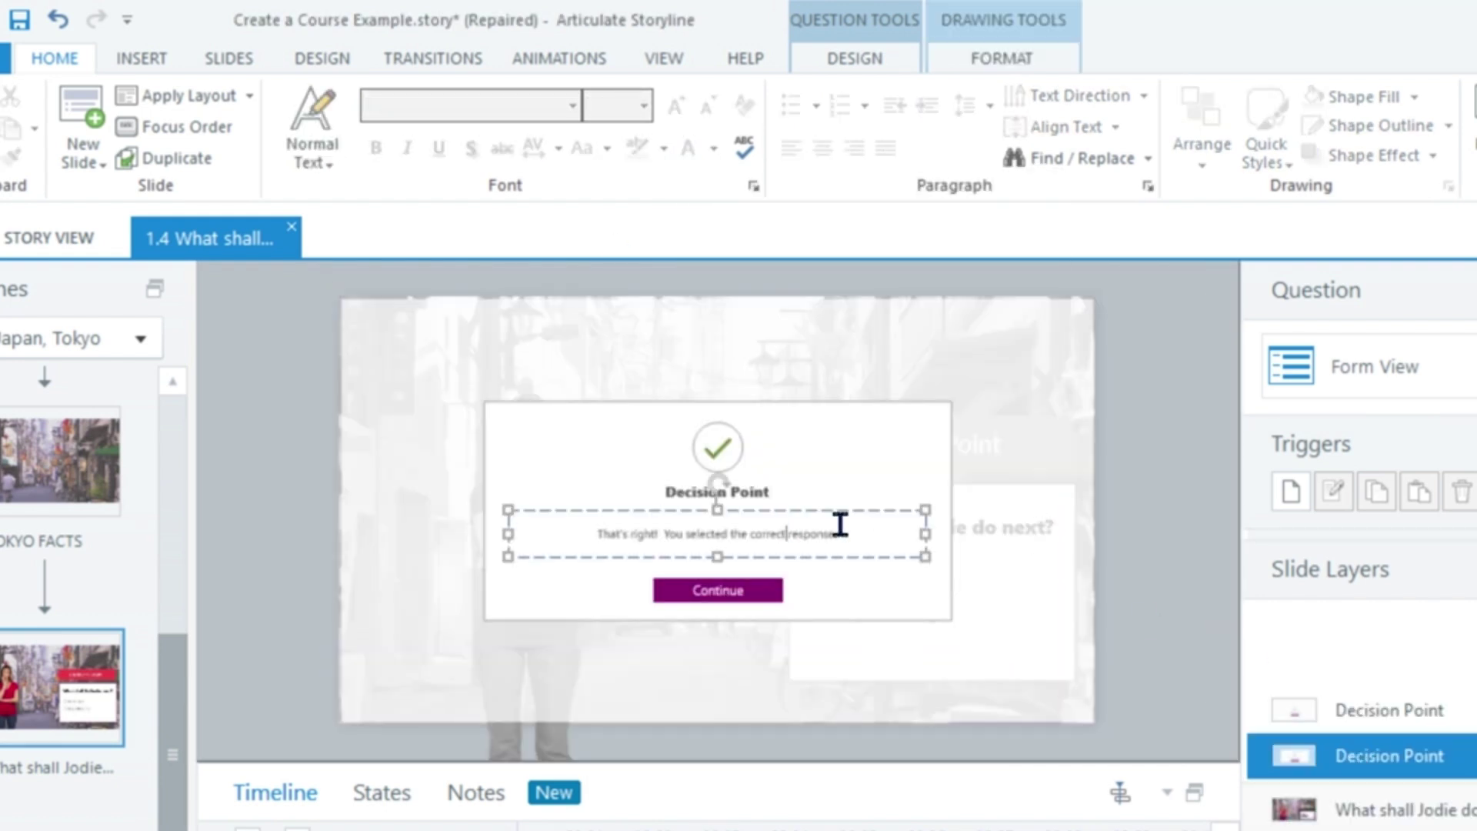
drag(841, 521, 739, 528)
click(1354, 810)
click(810, 605)
click(1408, 754)
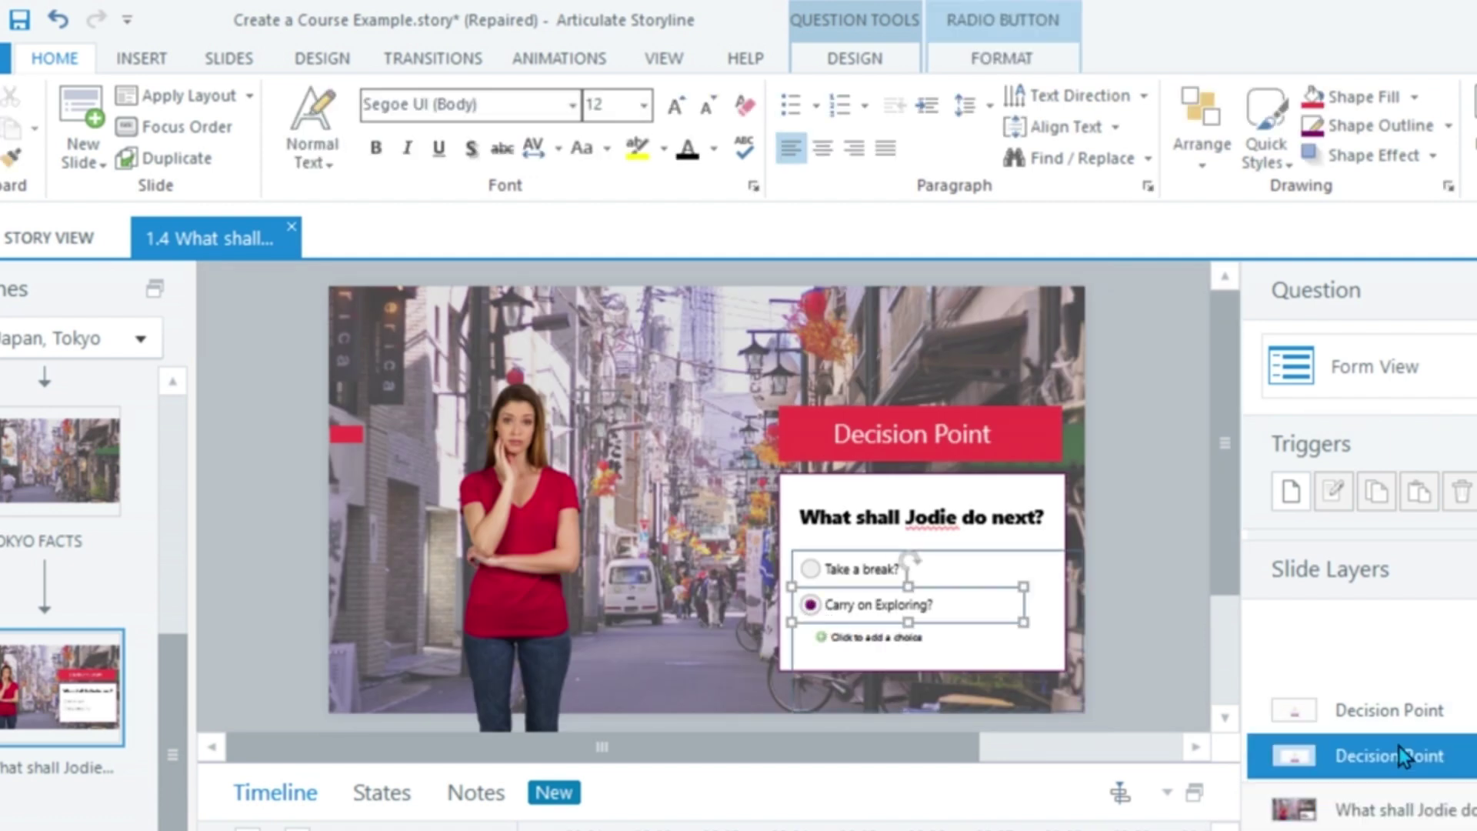
click(898, 531)
text(you should)
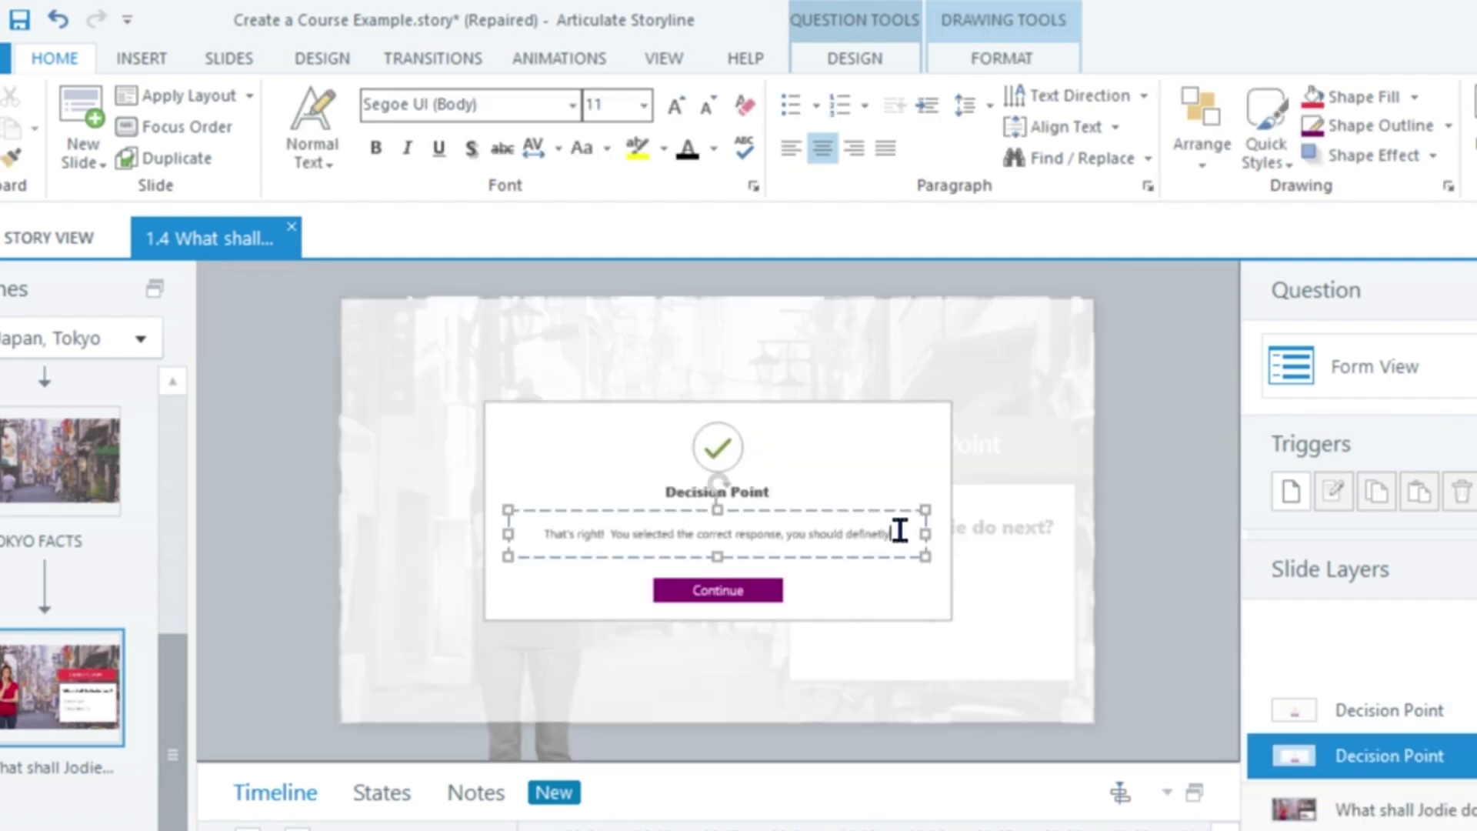
text( definitely carry on exploring)
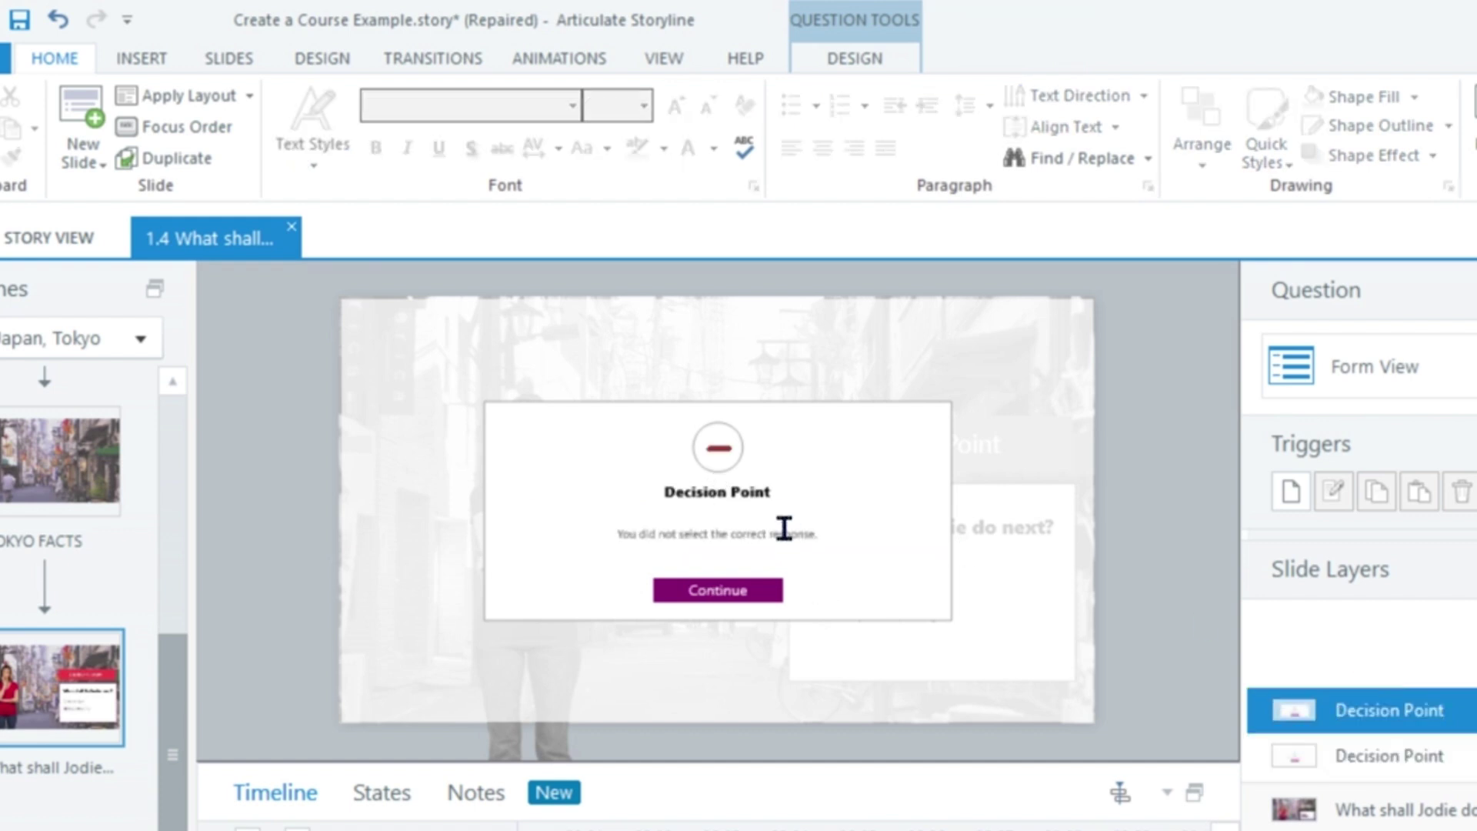
Replace the incorrect-answer feedback with "No, you shouldn't take a break, maybe later.." and select "Carry on Exploring?" on the question slide.
triple_click(644, 524)
key(BackSpace)
text(No)
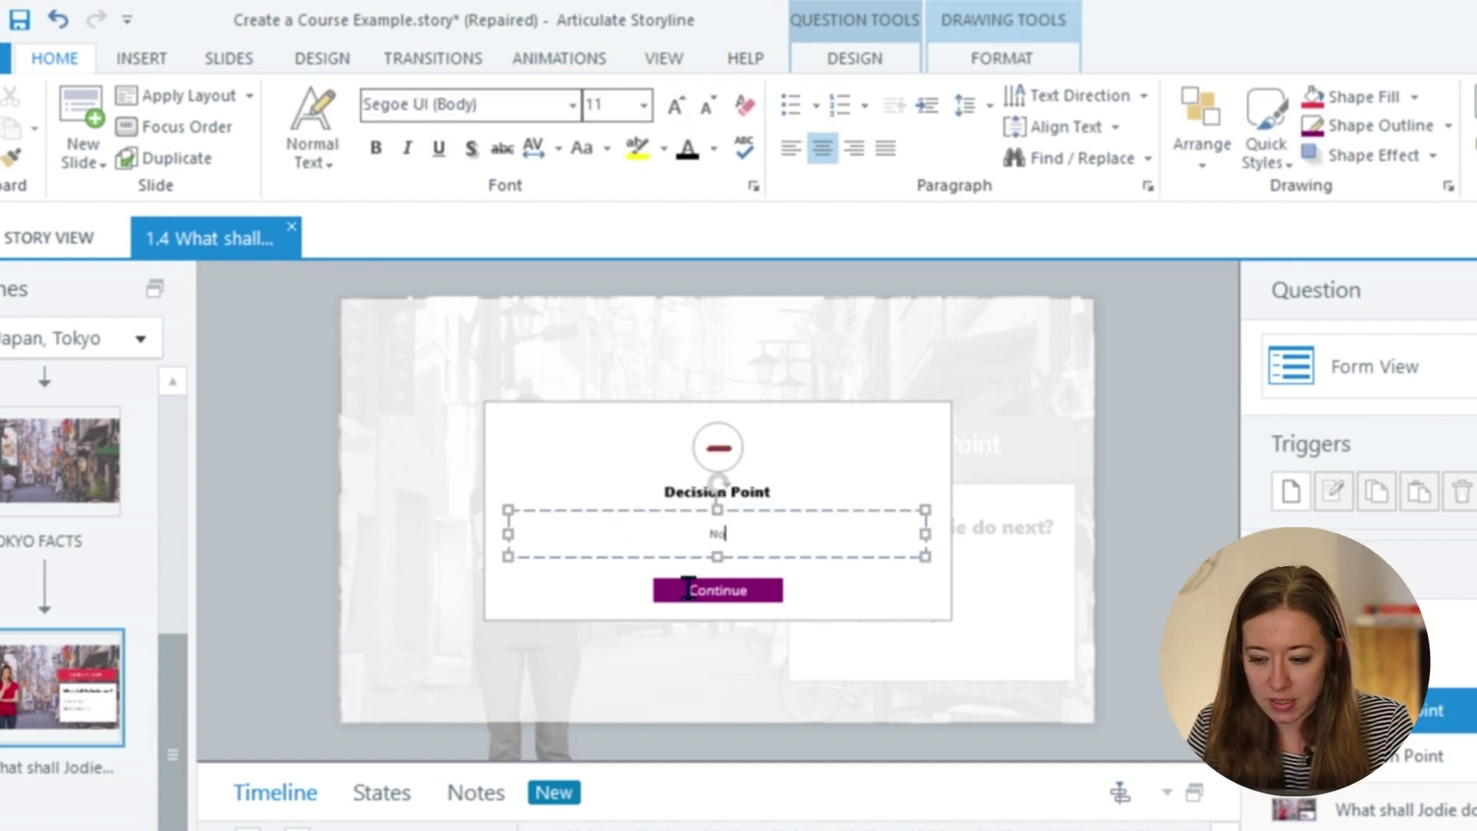
text(, you shouldn't t)
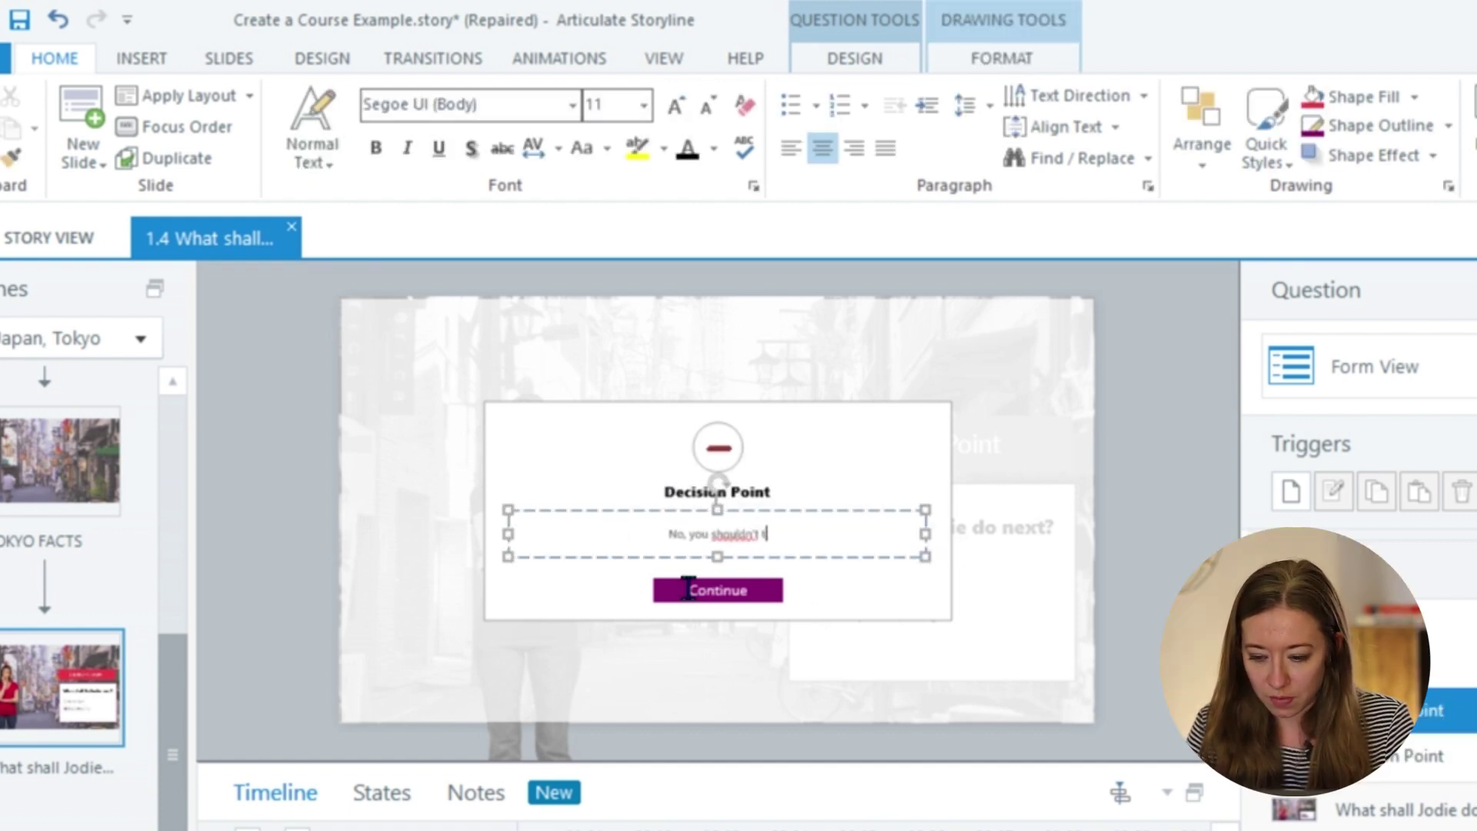
right_click(732, 534)
text(ake)
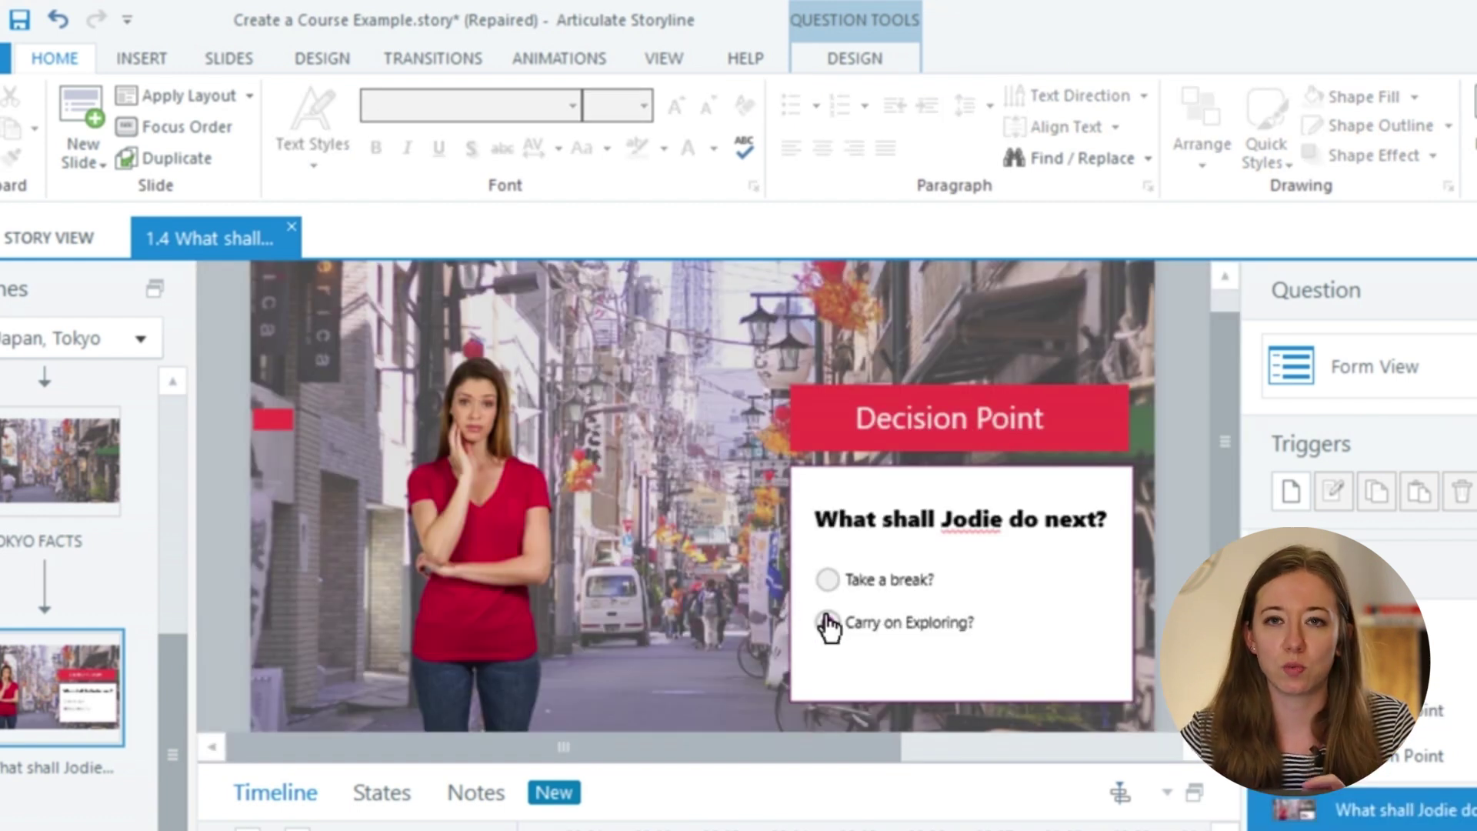
click(828, 623)
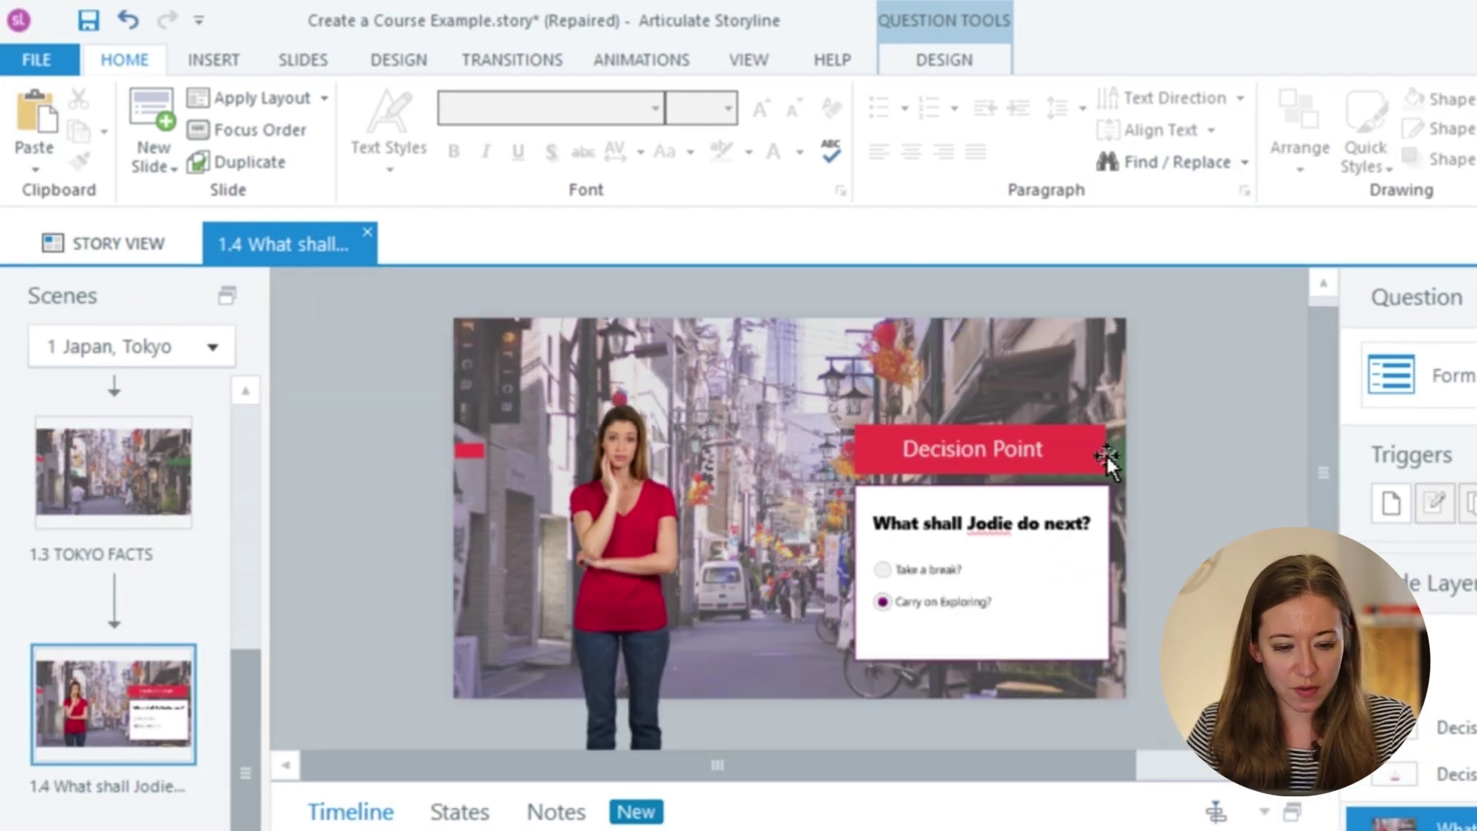
Insert the Exit slide from the Closings templates of the Velocity set after the question slide.
drag(234, 701, 247, 739)
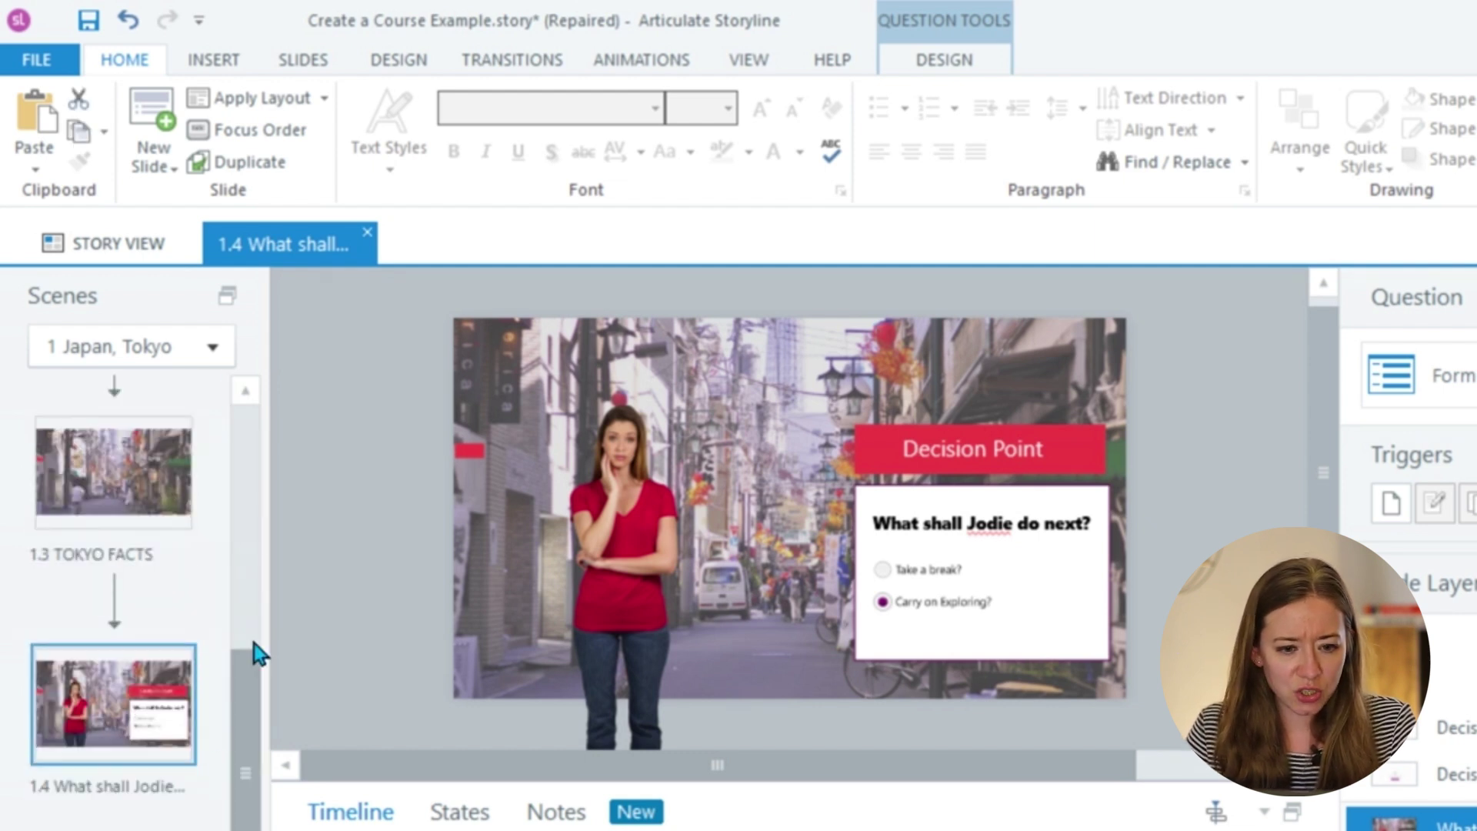
click(300, 60)
click(42, 127)
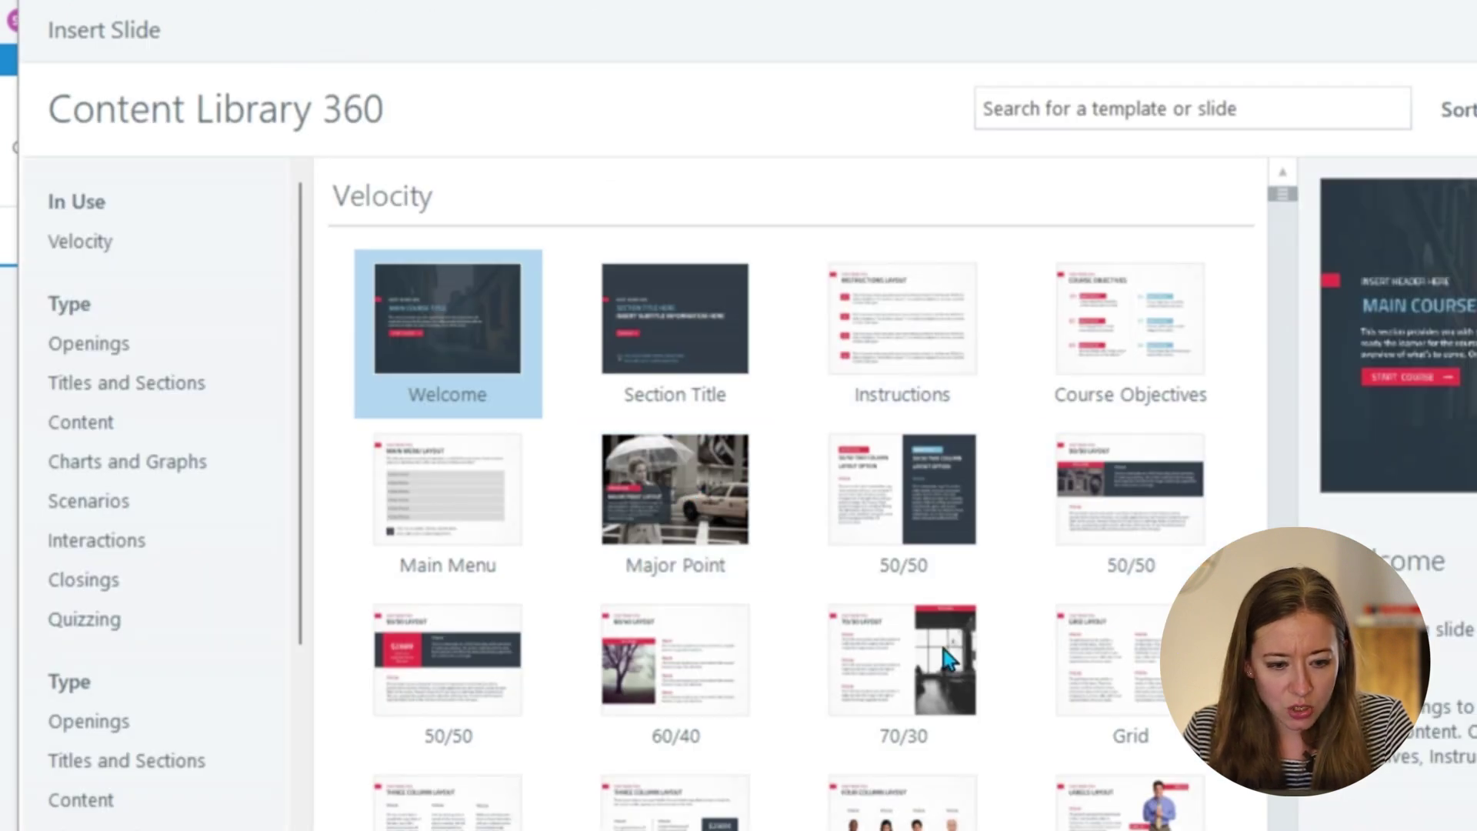
click(121, 583)
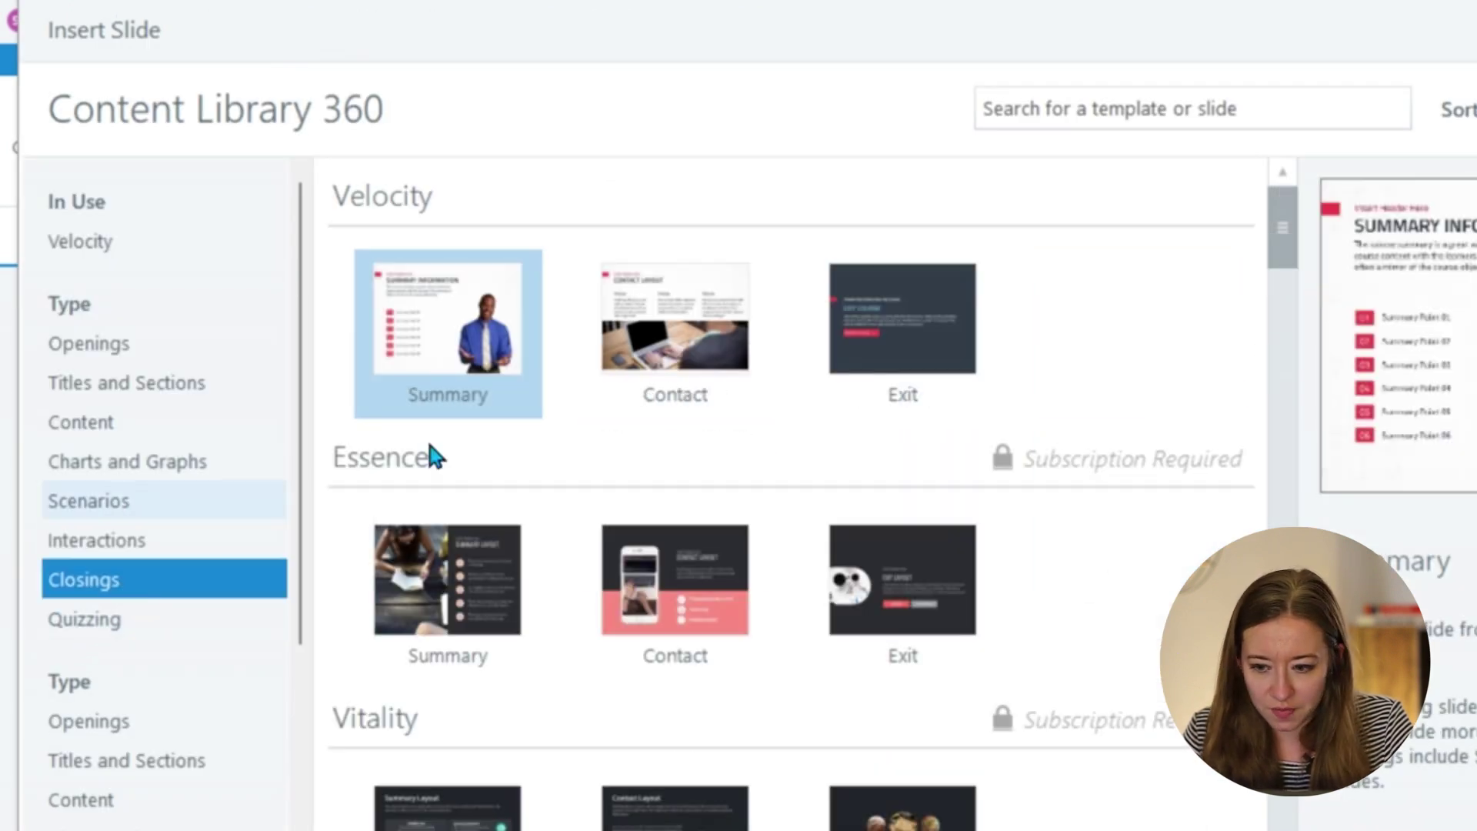
click(980, 366)
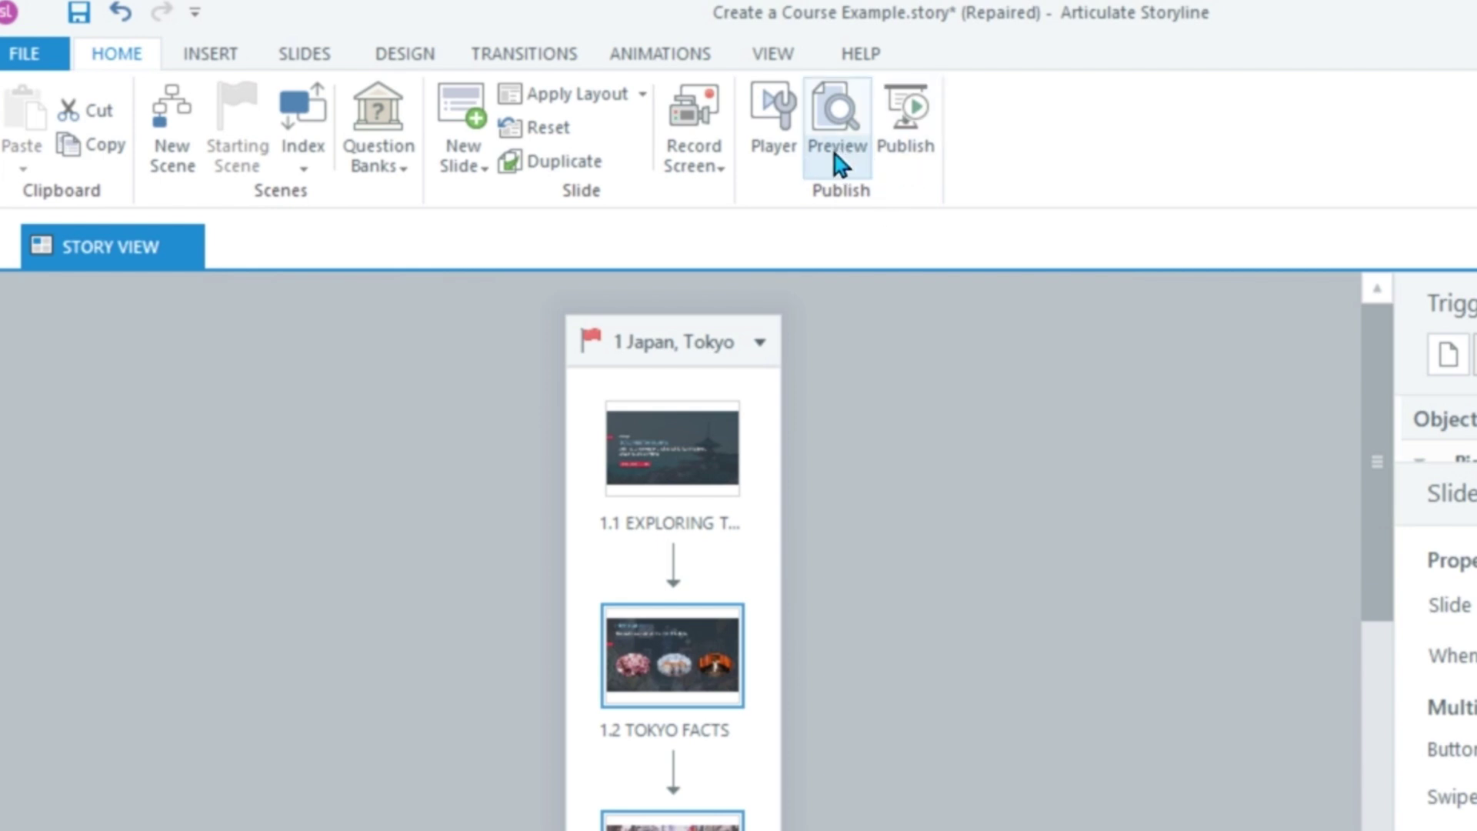
Preview the entire project, start the course, test the cherry blossom picture, and advance through the slides to the decision question.
click(840, 163)
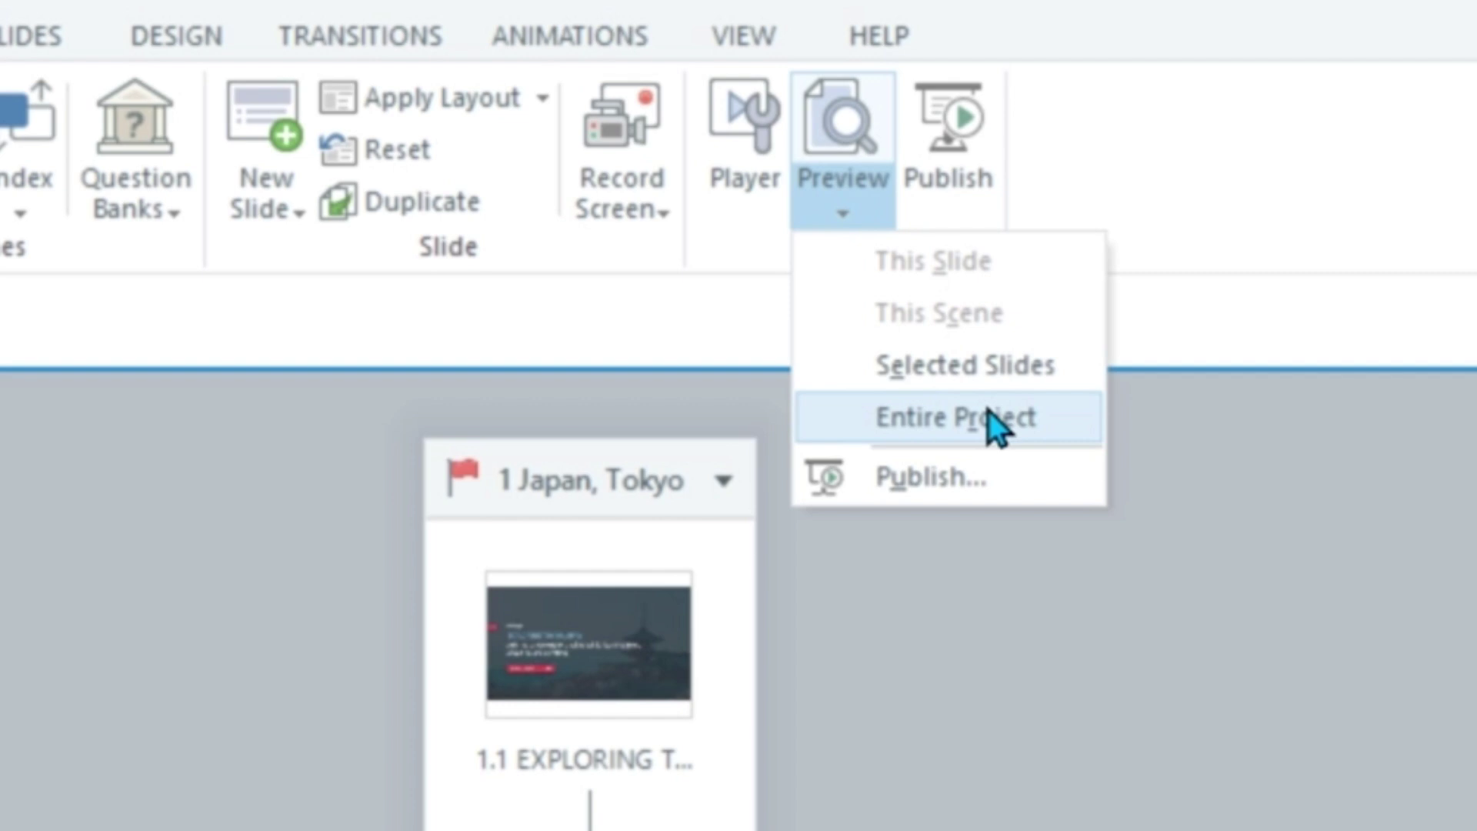
click(990, 416)
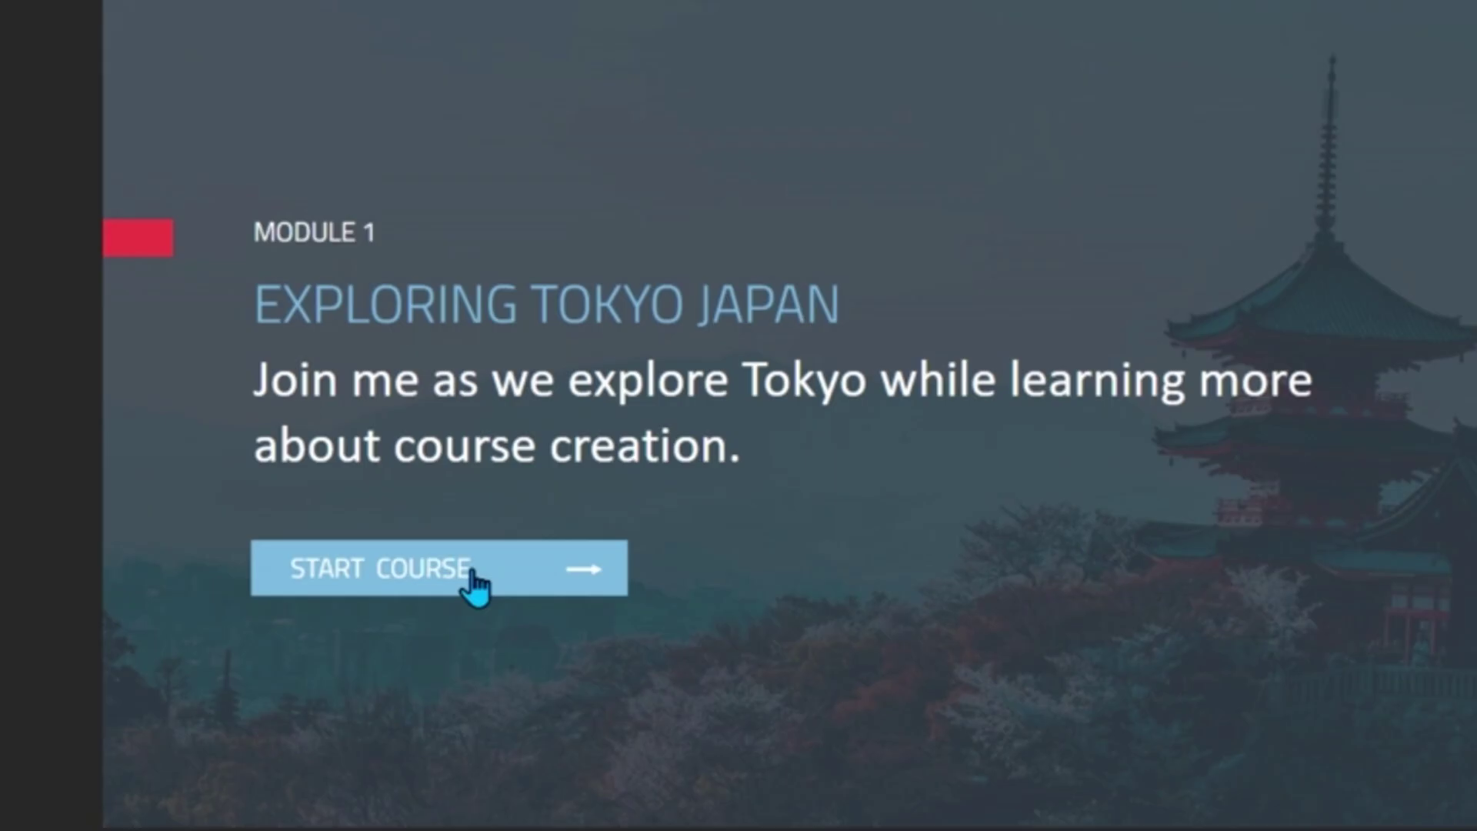
click(473, 585)
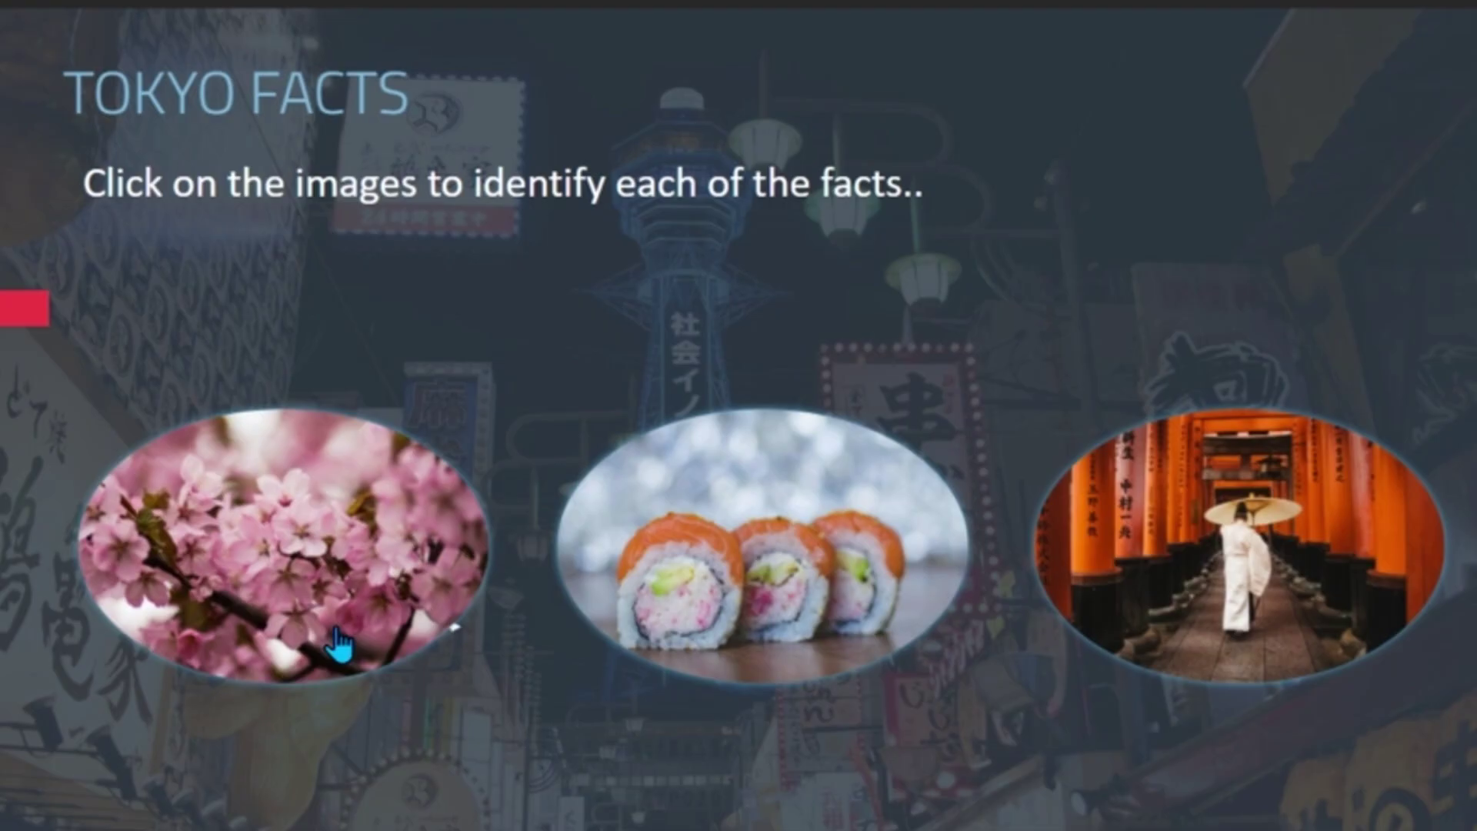
click(283, 567)
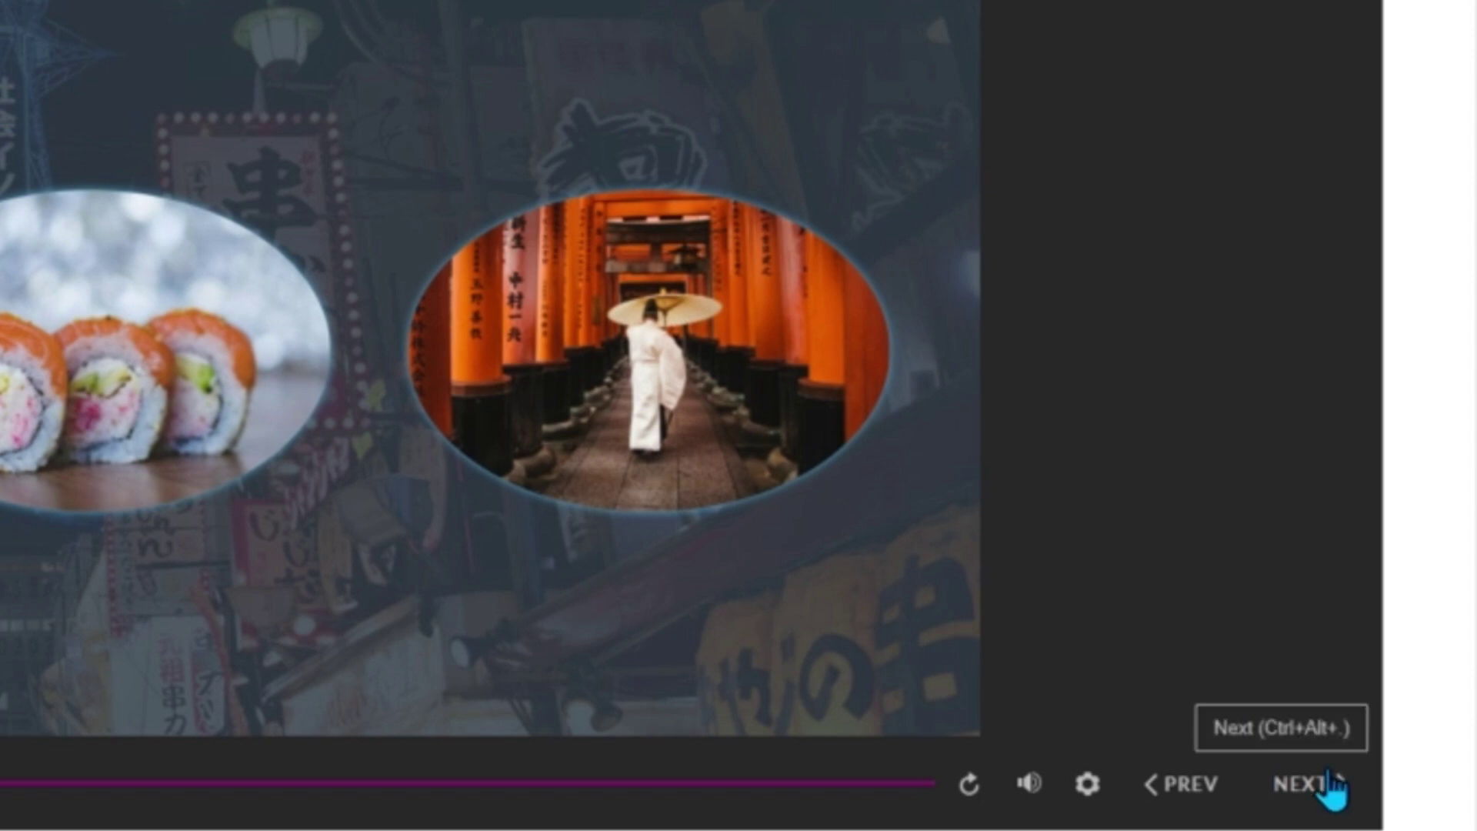
click(1308, 785)
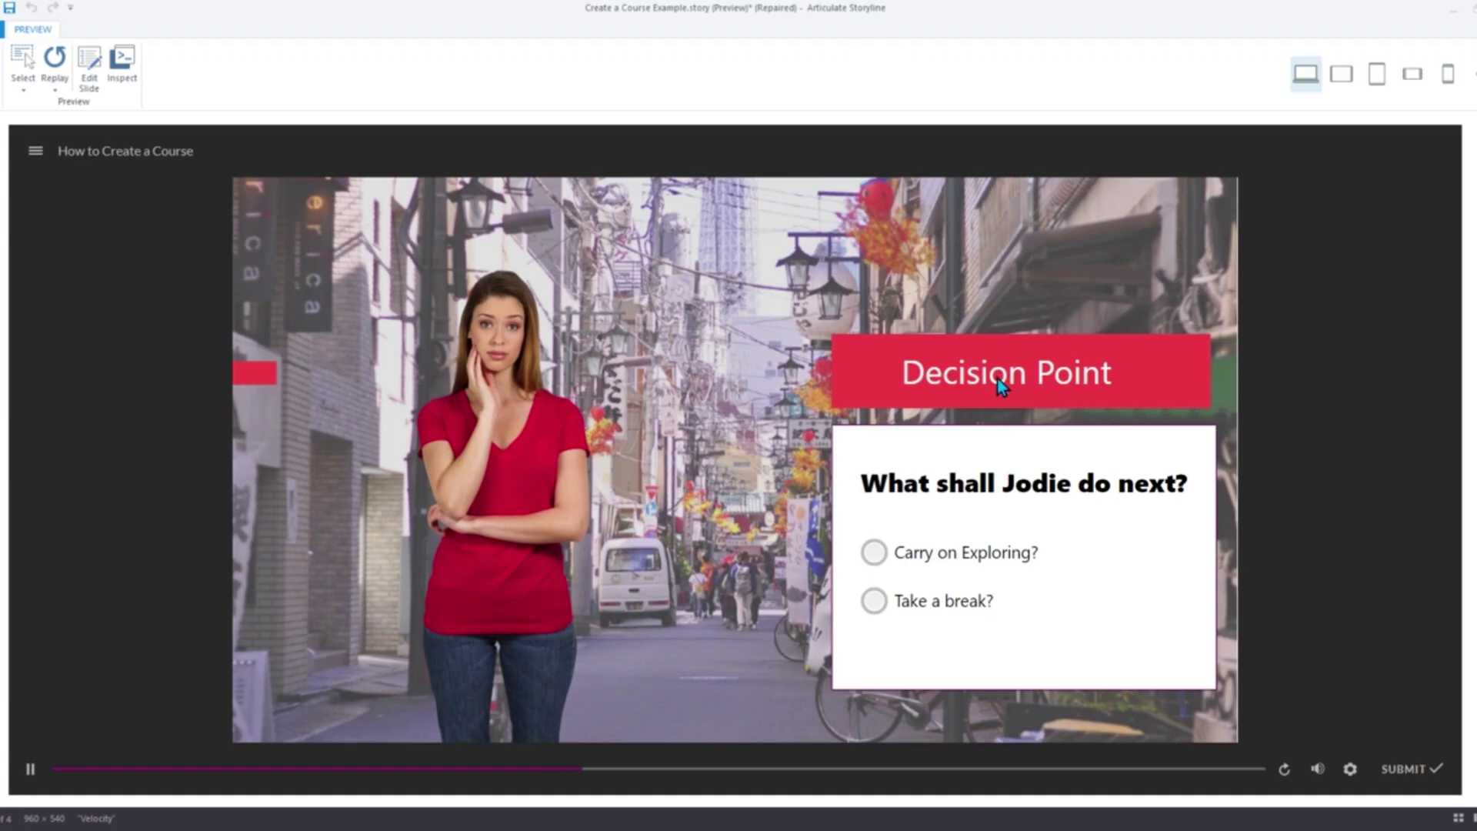
Answer the decision question with "Take a break?", submit it, and continue past the feedback to the exit slide.
click(875, 600)
click(1407, 769)
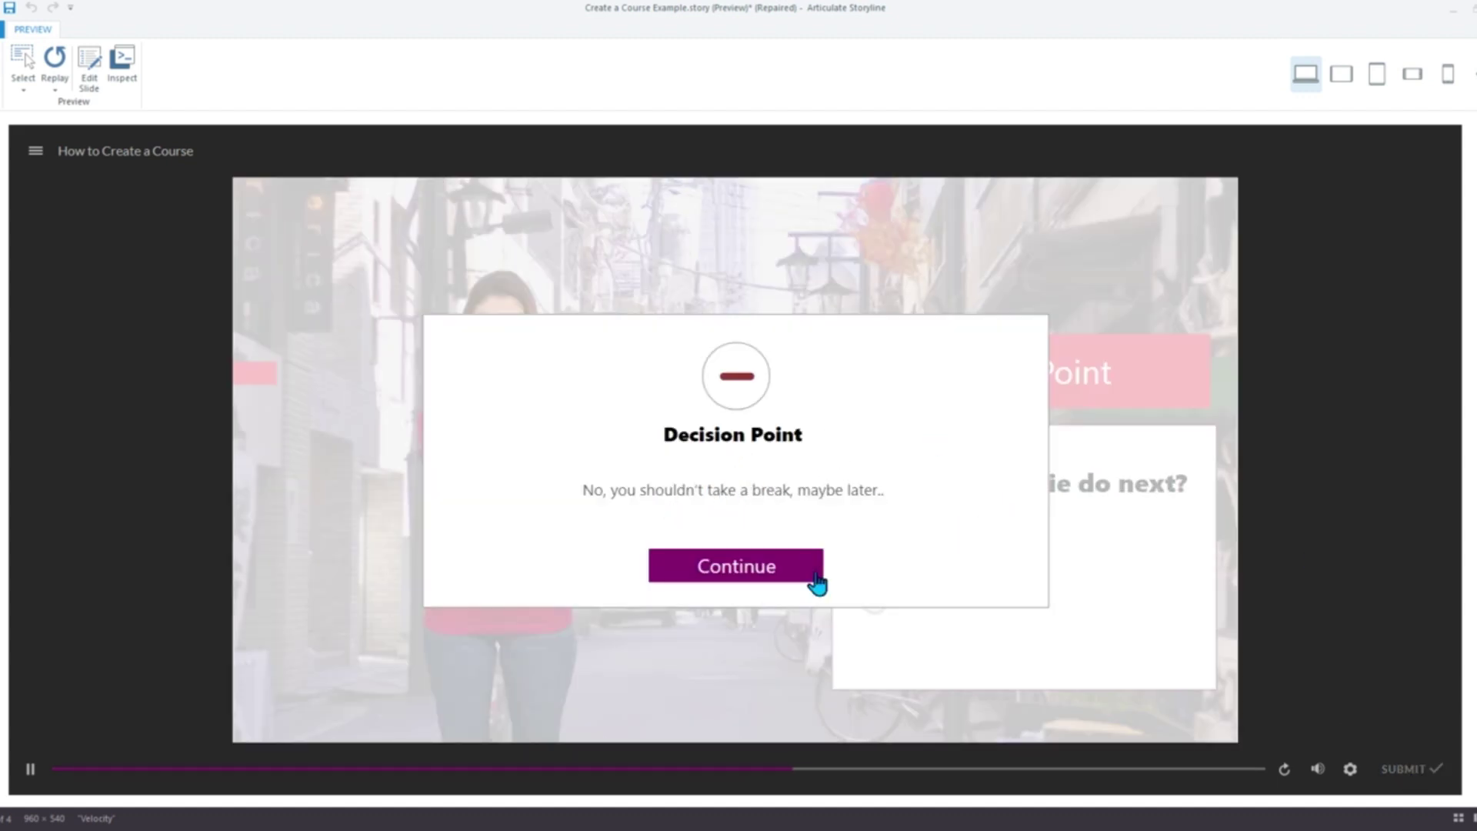
click(767, 566)
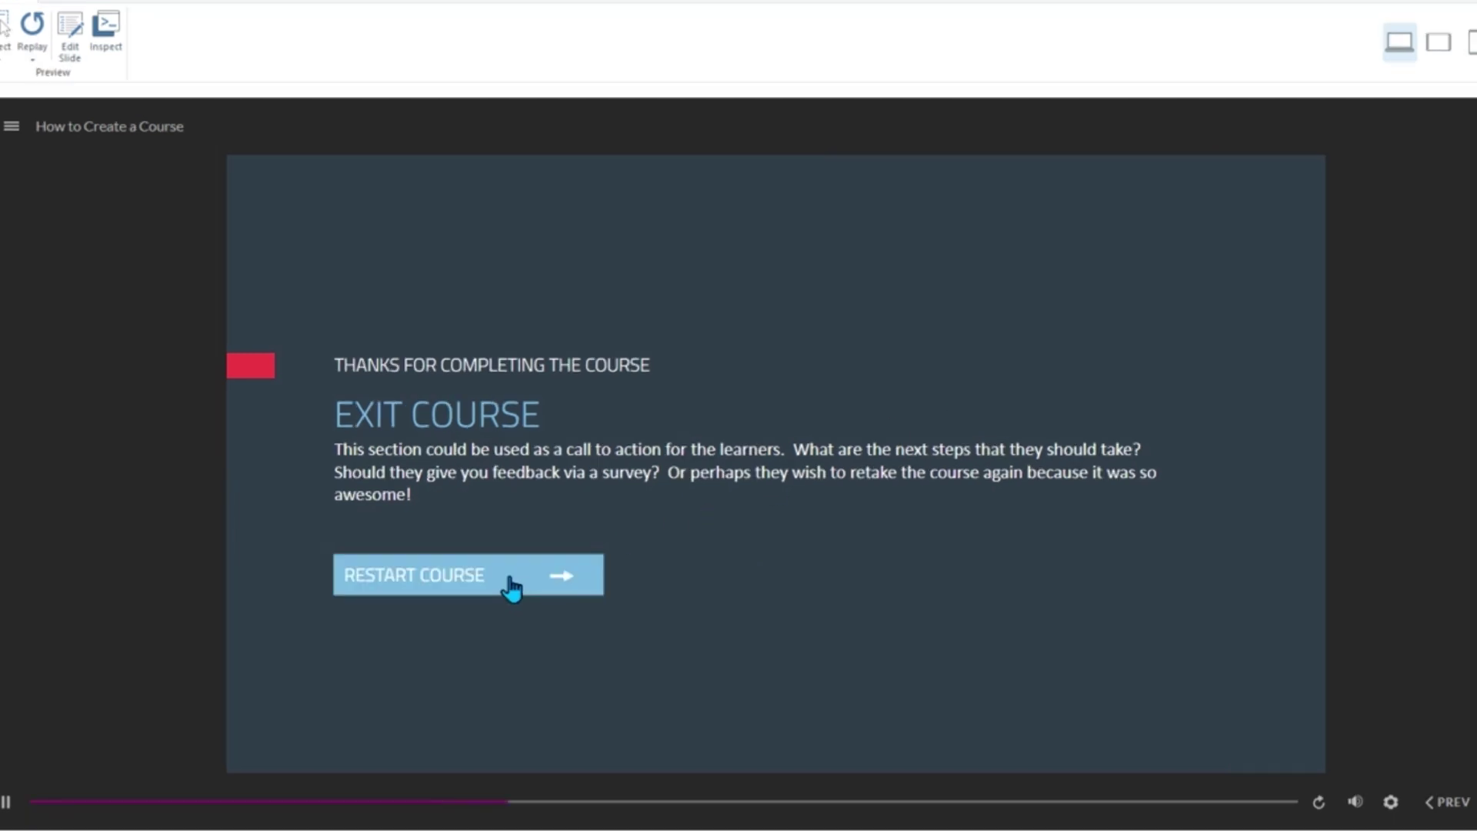